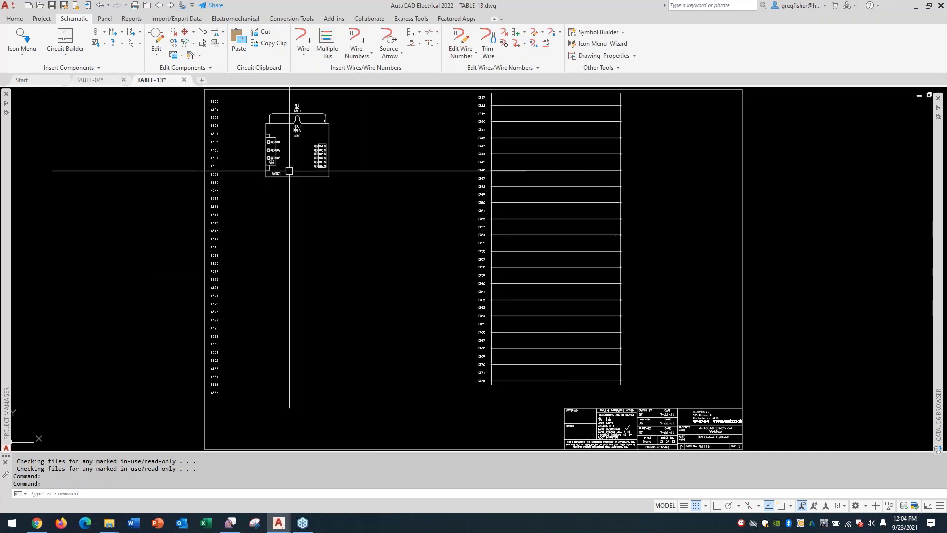
- Examine the component categories available in the Catalog Browser
scroll(297, 151, "up", 4)
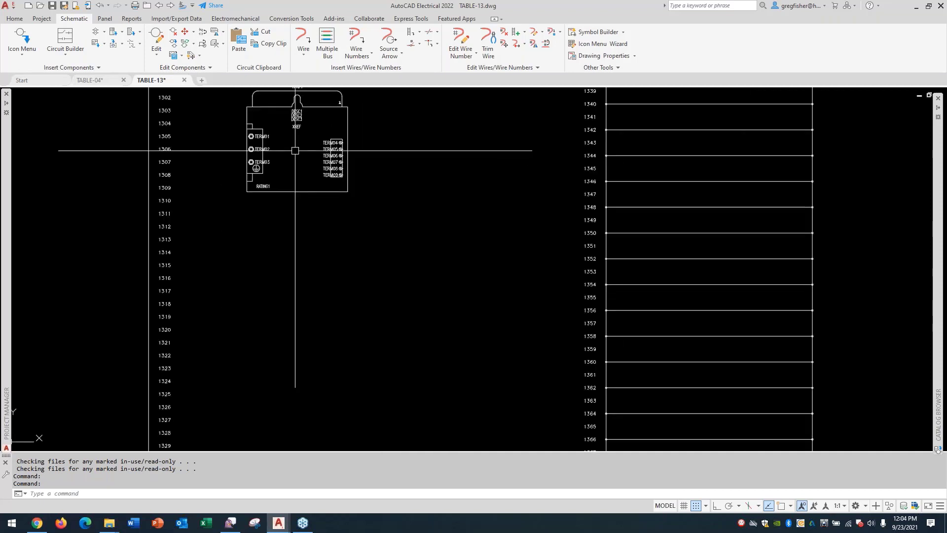
mouse_move(294, 148)
middle_mouse_down()
mouse_move(314, 205)
mouse_move(353, 259)
middle_mouse_up()
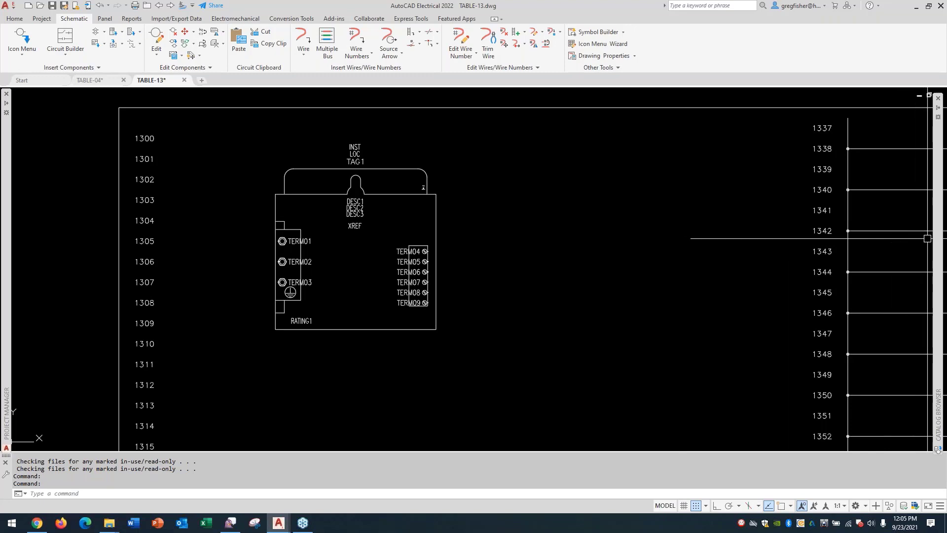
mouse_move(939, 243)
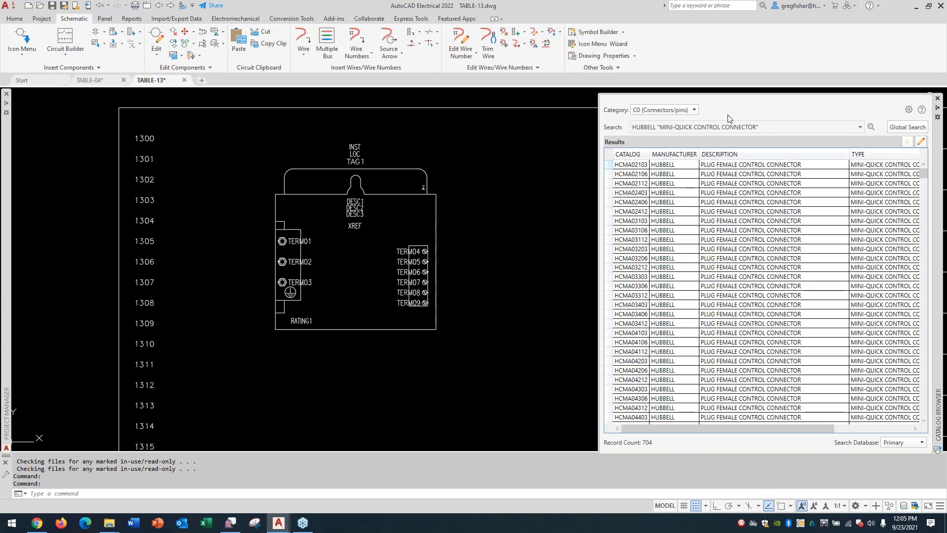
left_click(695, 111)
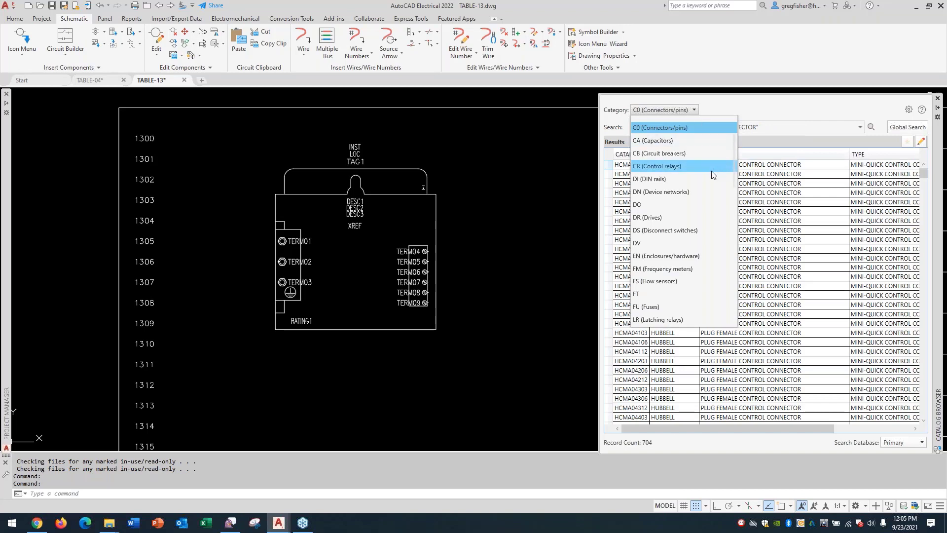
scroll(711, 171, "up", 1)
scroll(706, 169, "down", 10)
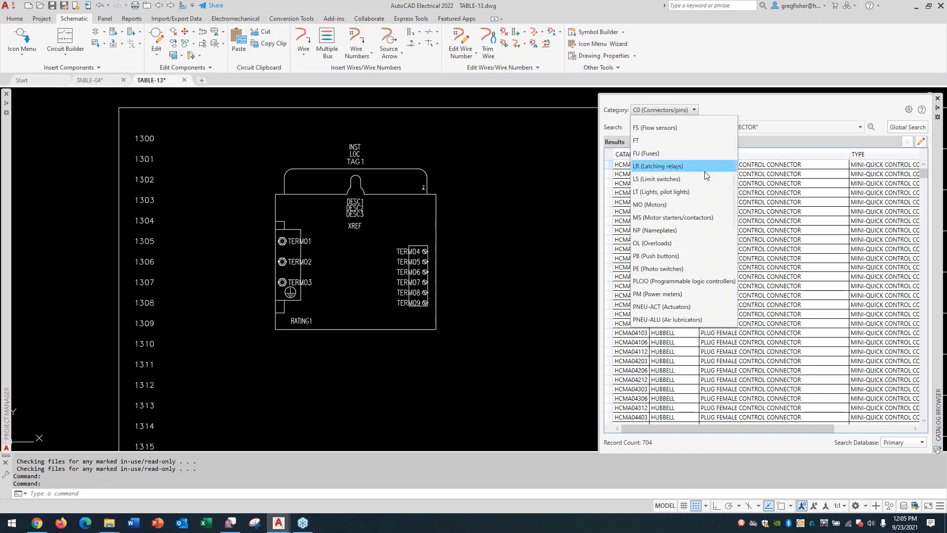
scroll(703, 178, "down", 5)
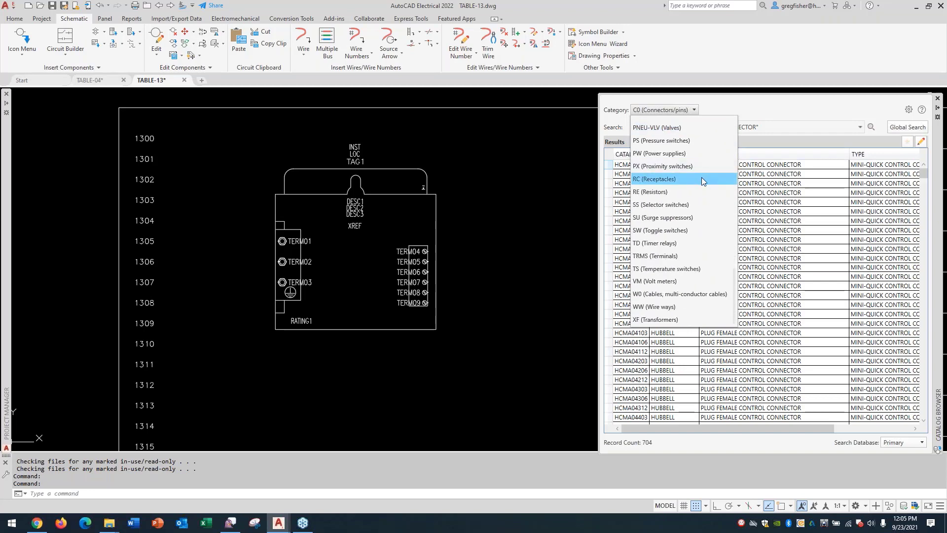
scroll(700, 180, "up", 6)
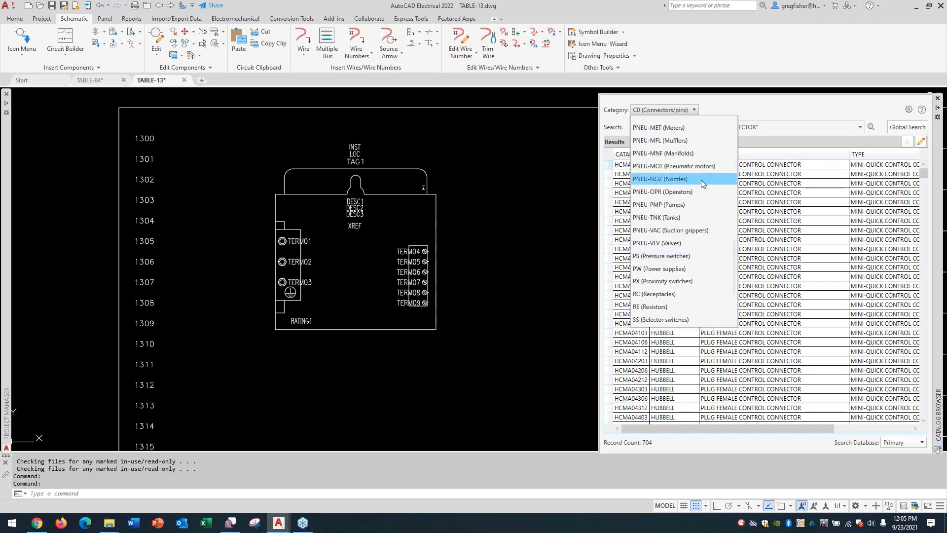
scroll(703, 179, "up", 7)
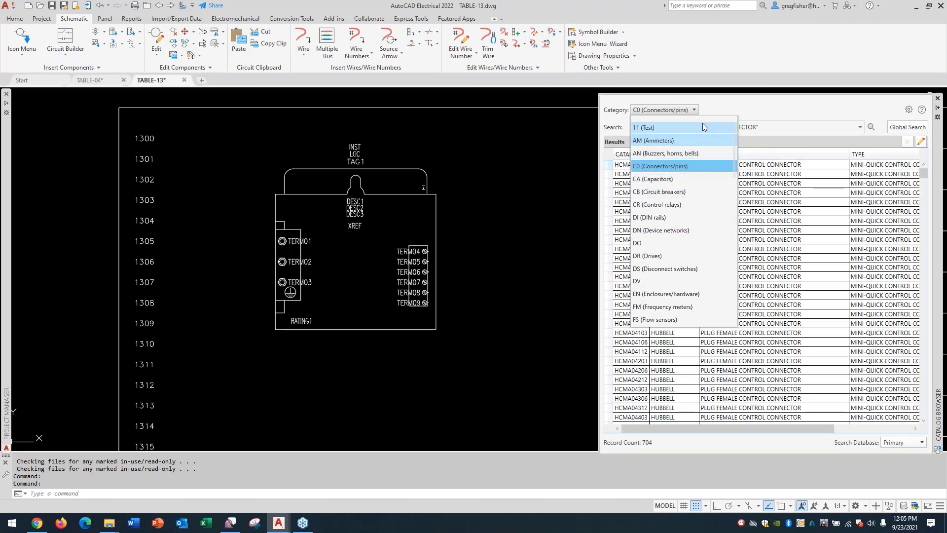
left_click(711, 106)
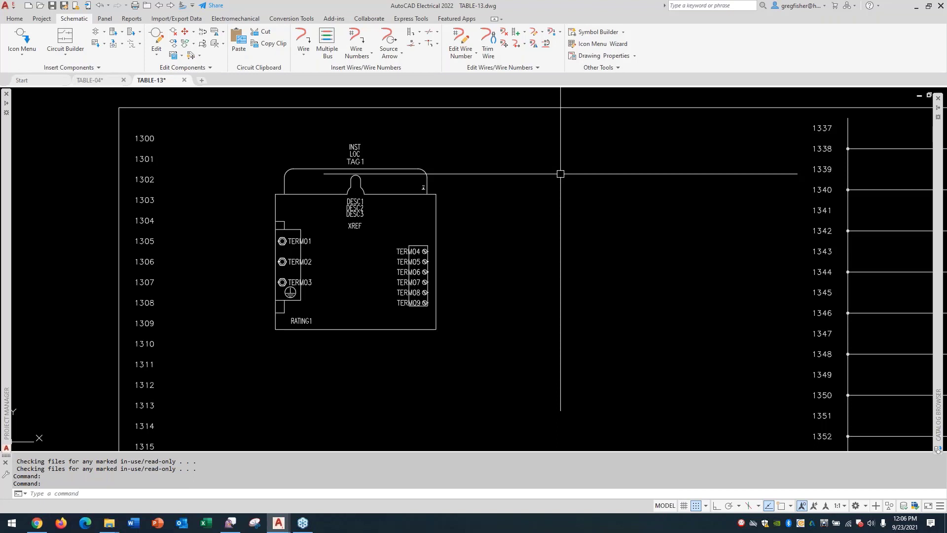
- Examine the existing tables of default_cat.mdb using Add Table to Catalog Database, without adding a table
left_click(42, 19)
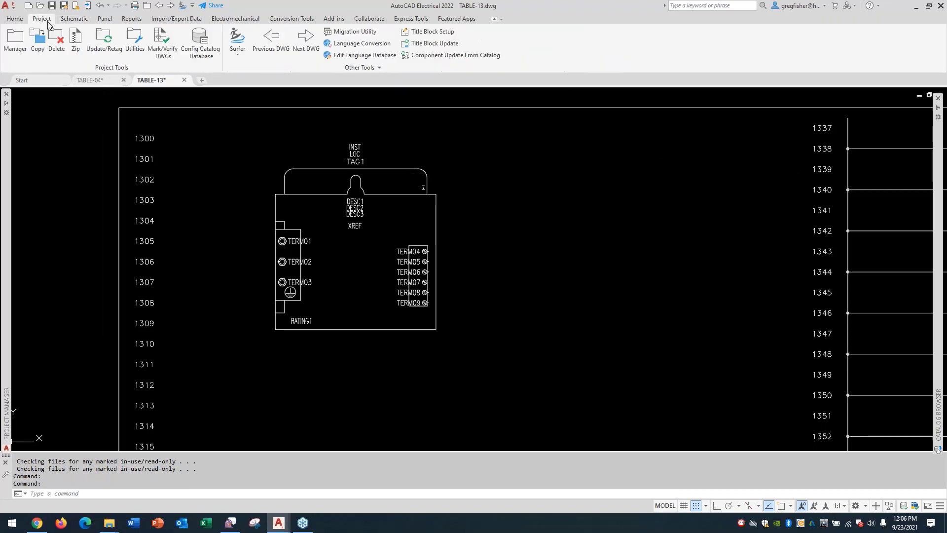
left_click(373, 69)
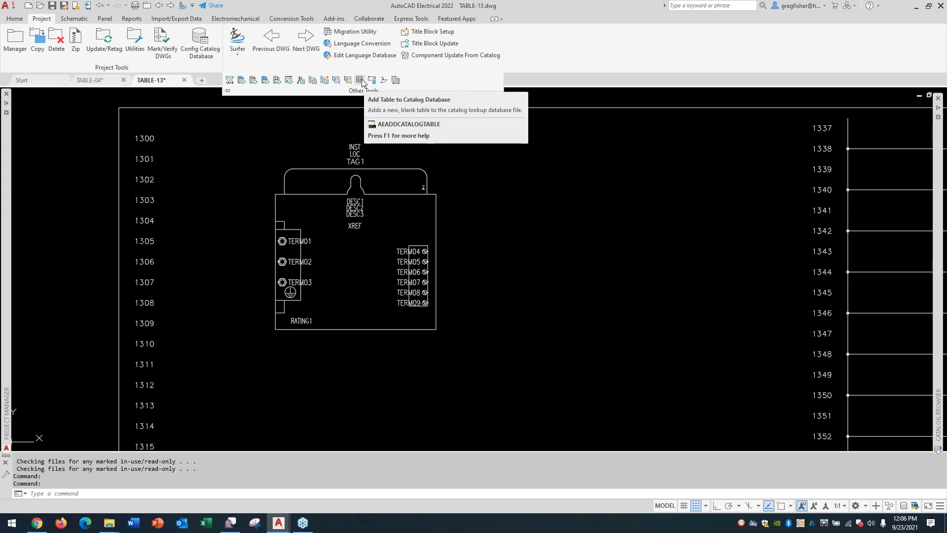
left_click(360, 80)
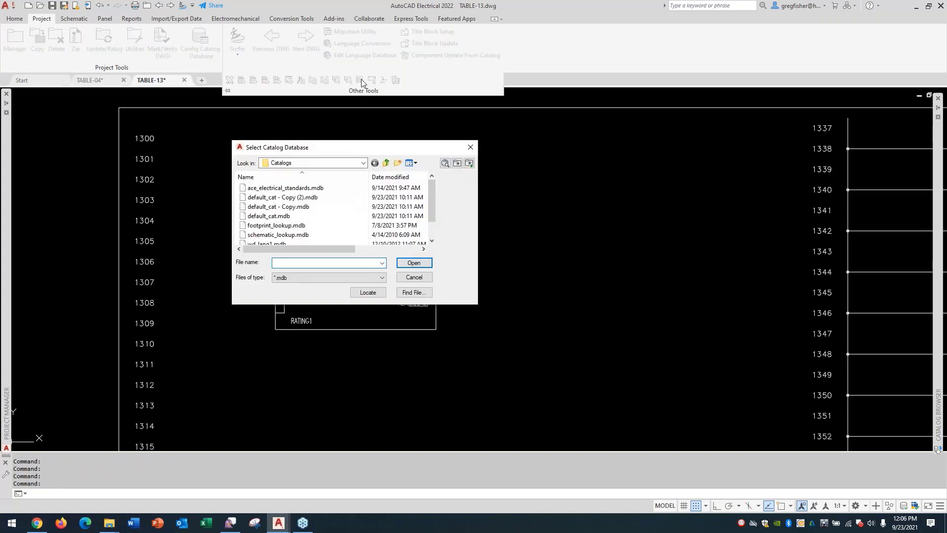
left_click(287, 218)
left_click(414, 262)
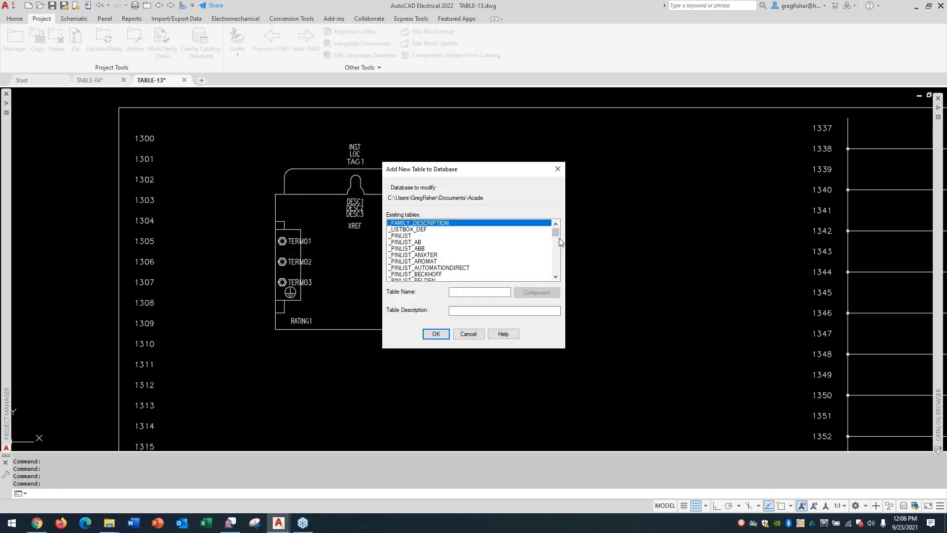
left_click_drag(555, 232, 548, 260)
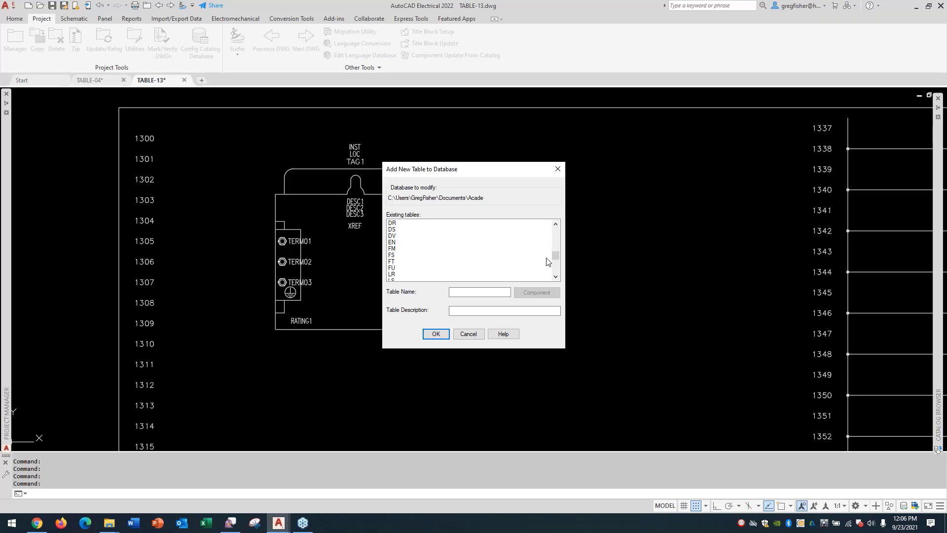
left_click(478, 334)
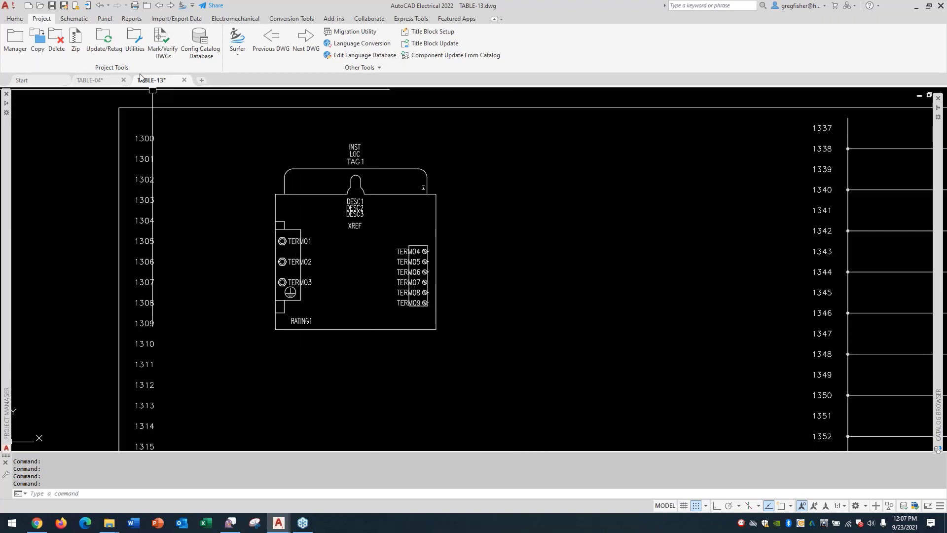
- Start Symbol Builder and select all the device graphics and attributes beside line numbers 1300 to 1309 as the symbol's objects
left_click(78, 20)
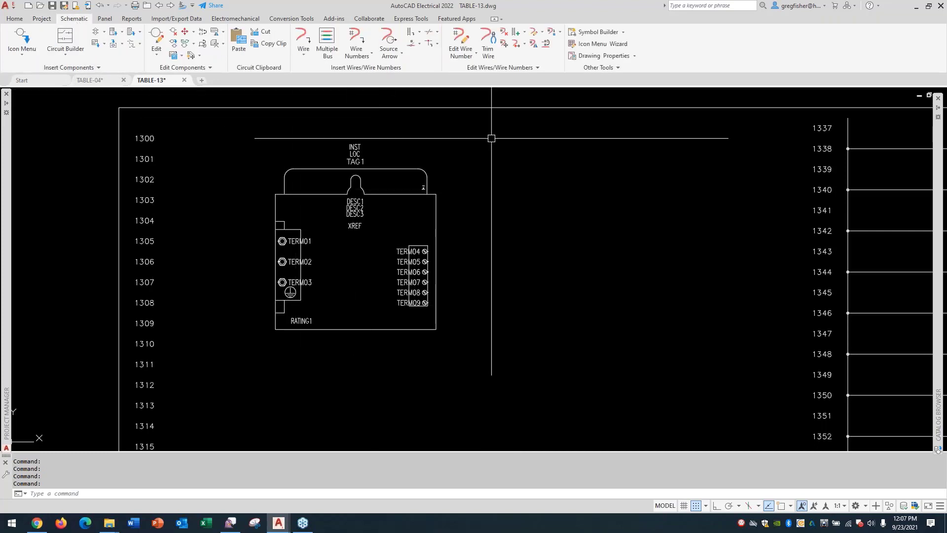
left_click(595, 32)
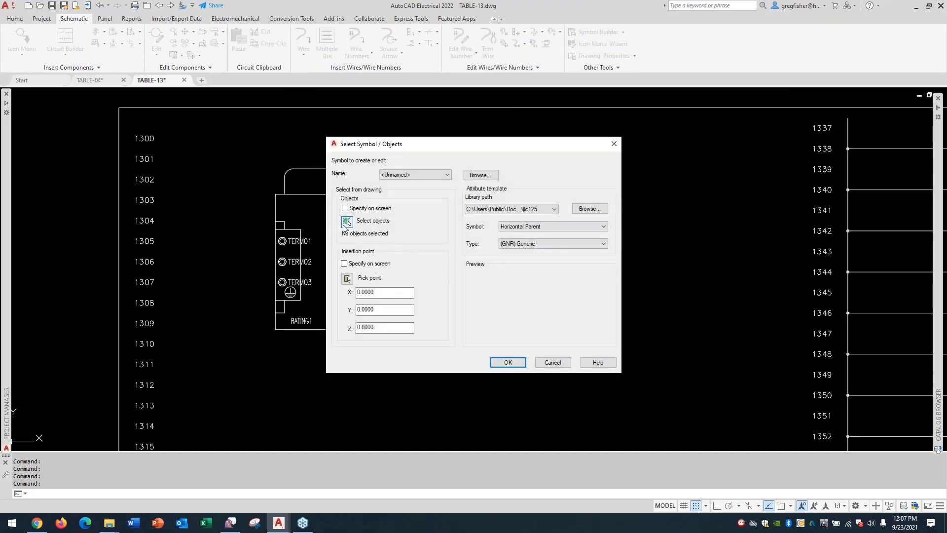
left_click(348, 222)
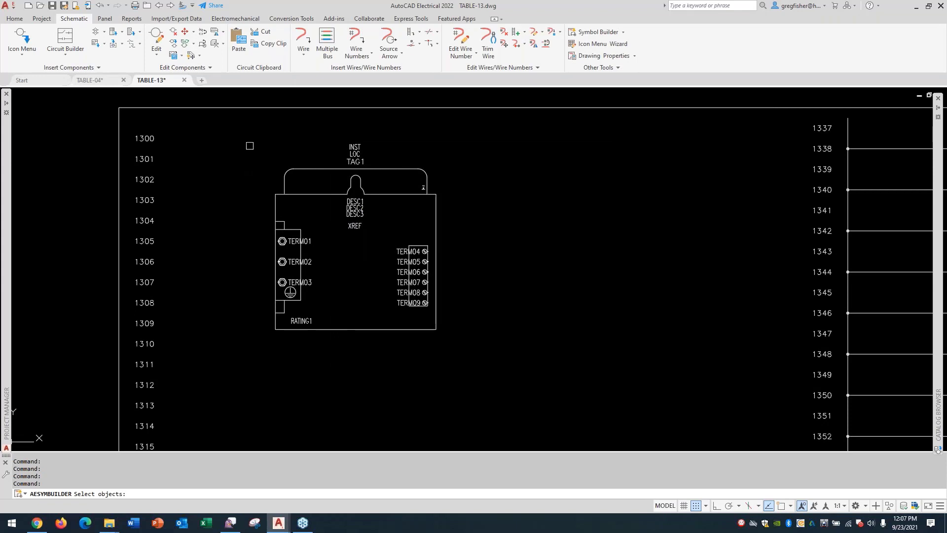
left_click(250, 138)
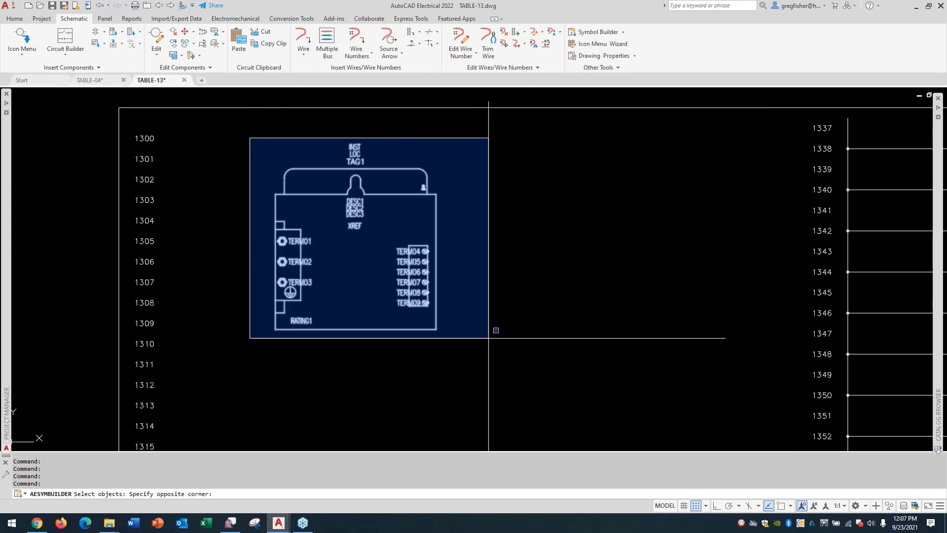
left_click(486, 348)
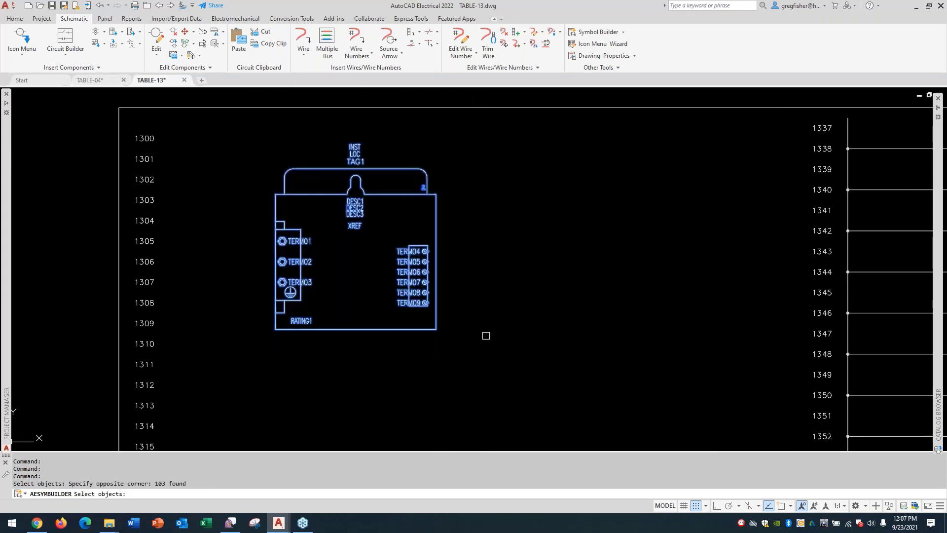
key("Return")
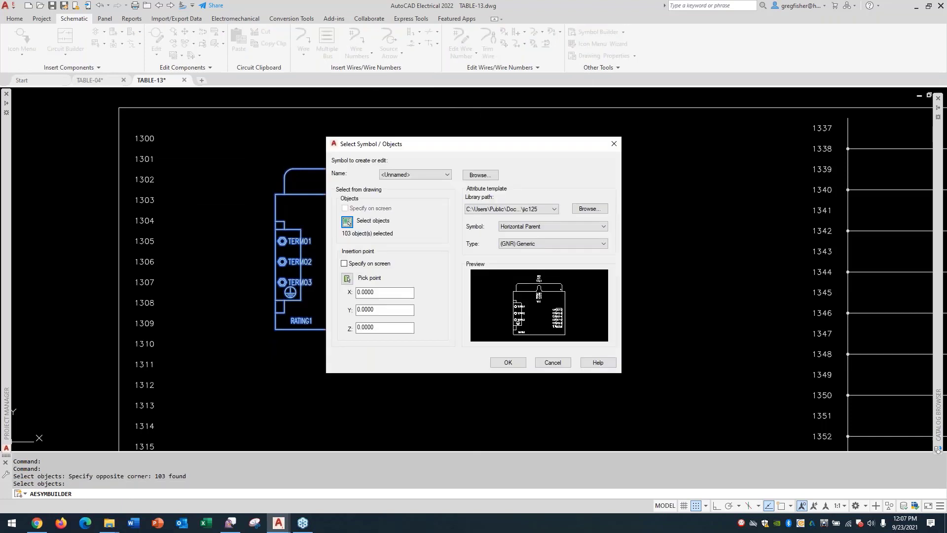
- Set the insertion base point at TERM01's wire connection and open the symbol for editing as a Horizontal Parent of type (GNR) Generic
left_click(346, 279)
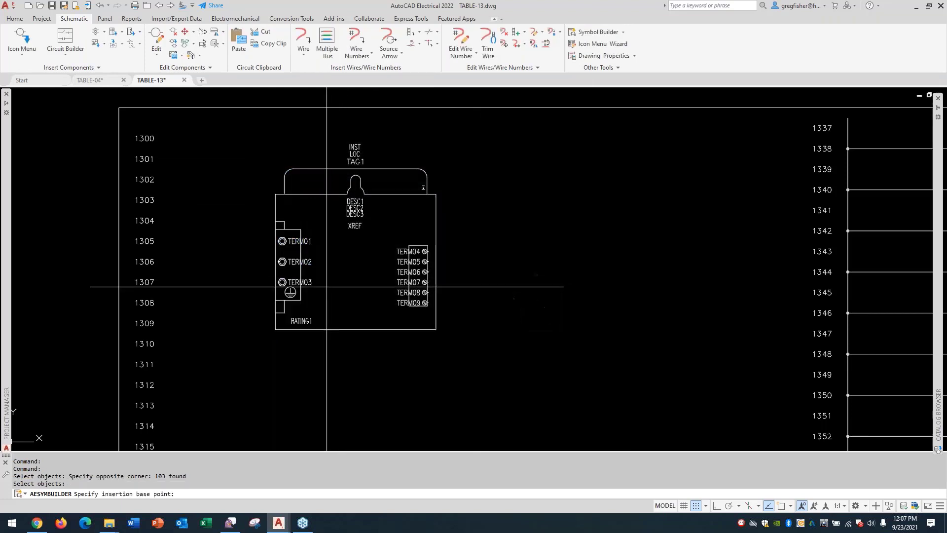
scroll(271, 243, "up", 4)
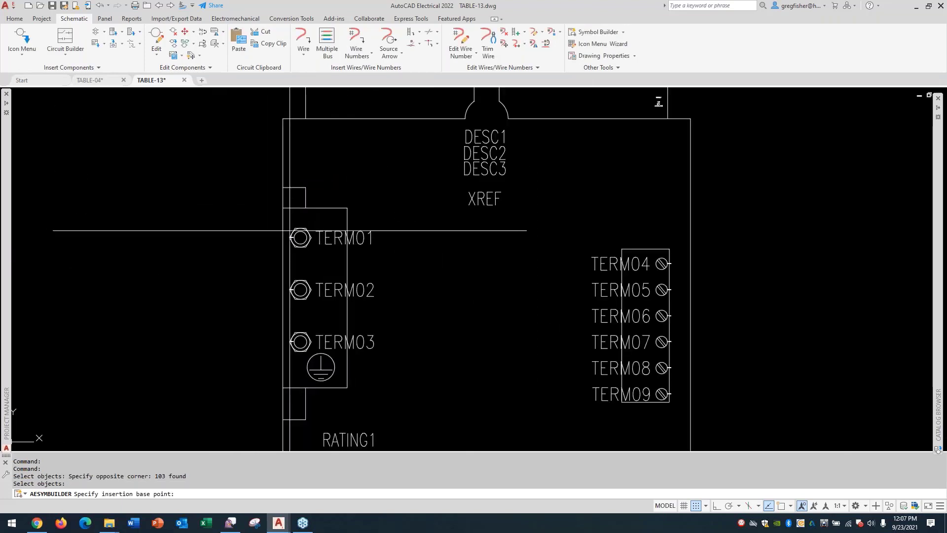
left_click(290, 237)
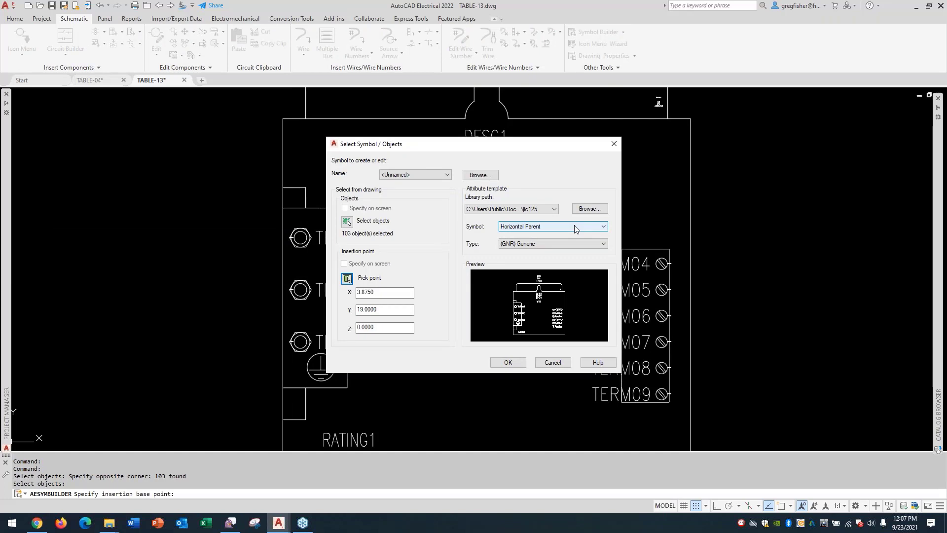
left_click(604, 243)
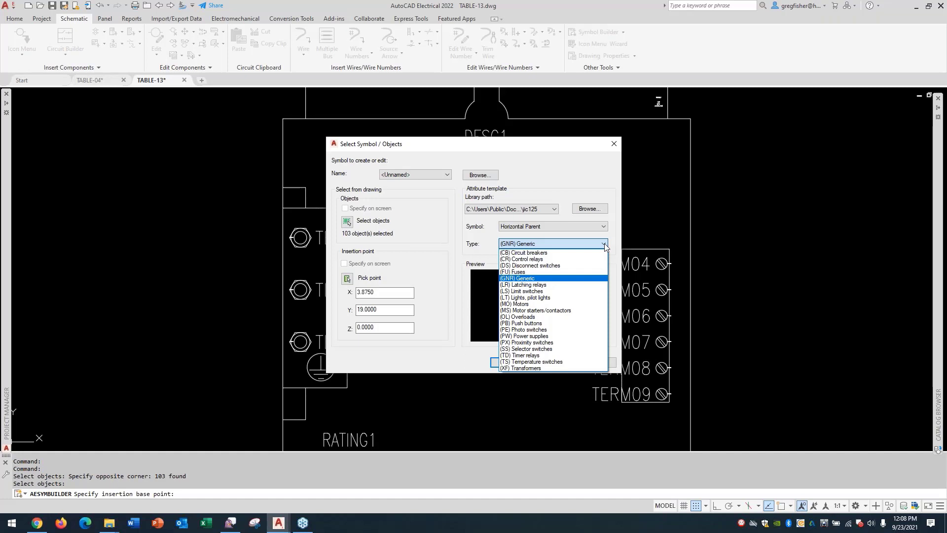
left_click(605, 244)
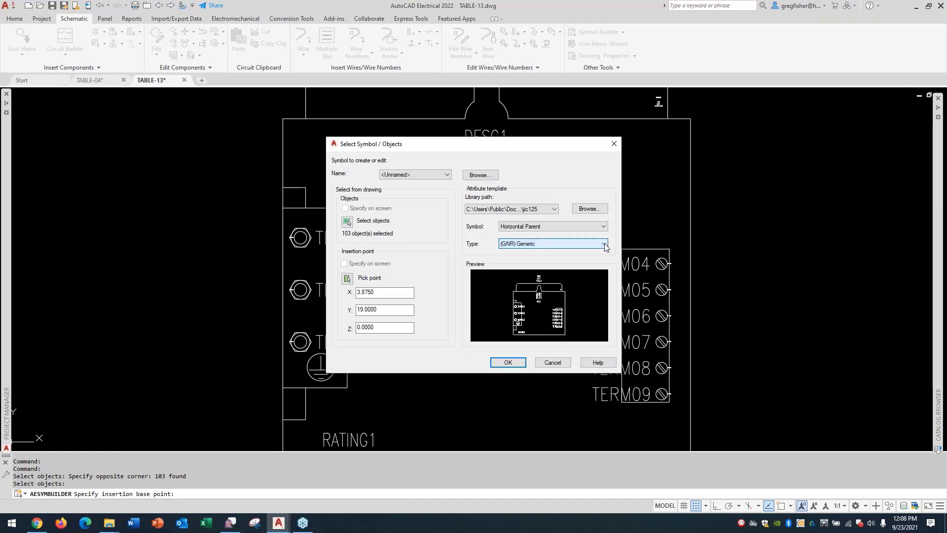
left_click(508, 363)
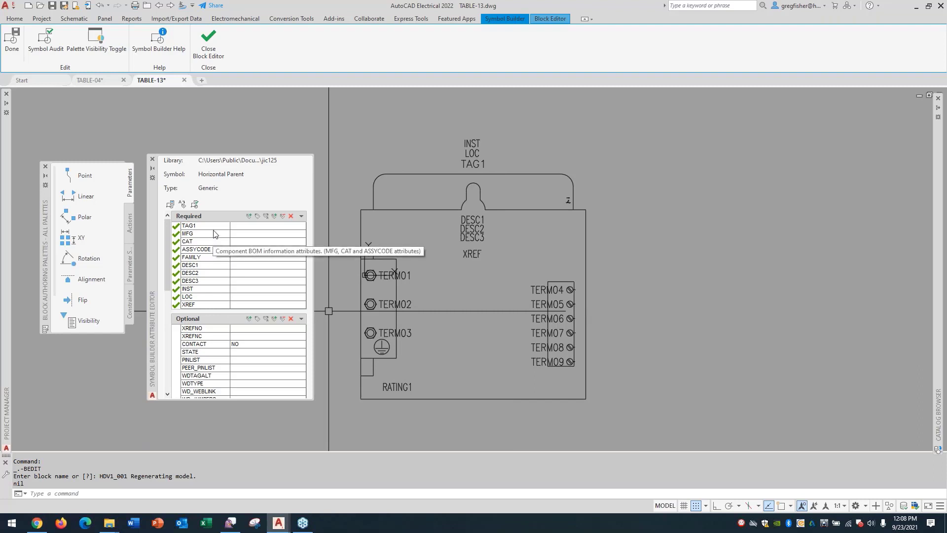
- Set the symbol's required TAG1 attribute value to HMI
left_click(242, 230)
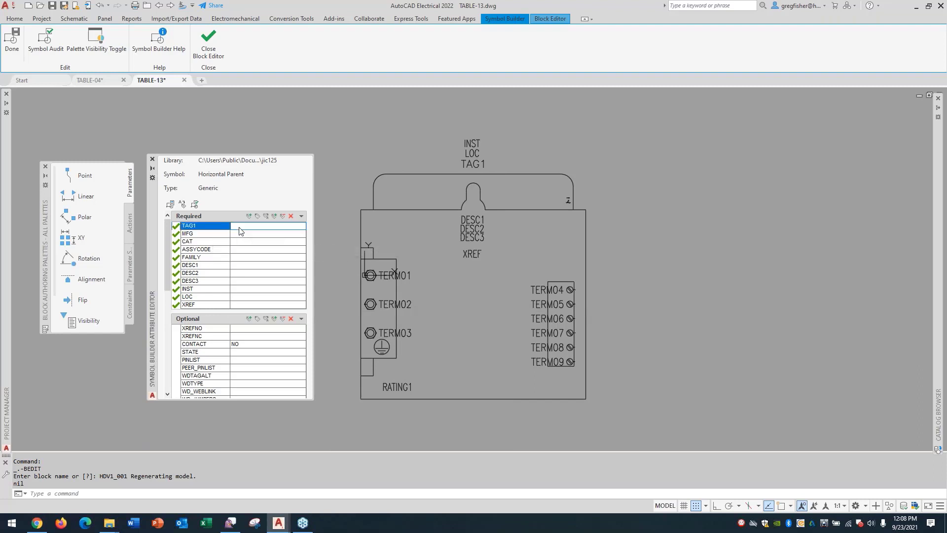
type("h")
type("HM")
type("I")
left_click(256, 257)
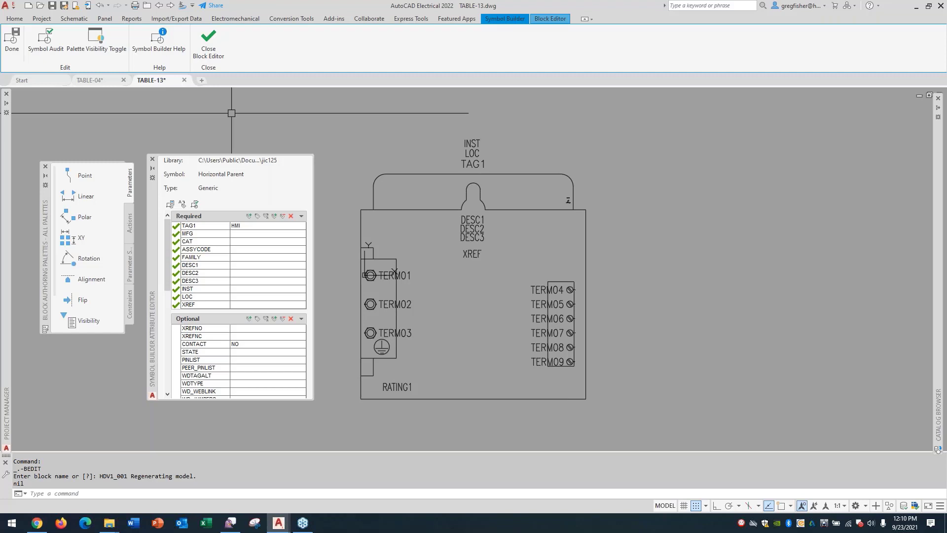
- Finish editing the symbol and set its unique identifier to _HMI for saving as a Wblock, keeping the (DV) Generic catalog lookup
left_click(12, 40)
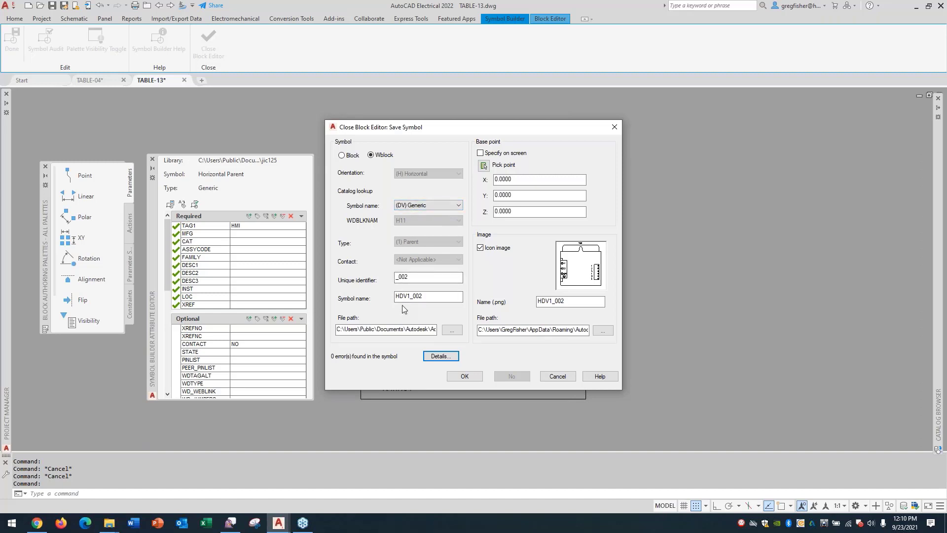
left_click(458, 206)
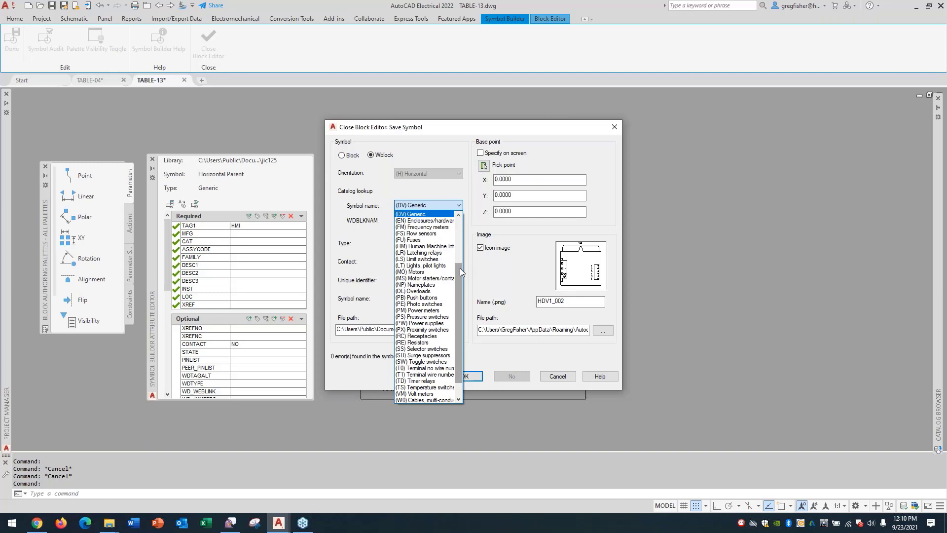
mouse_move(460, 271)
left_mouse_down()
mouse_move(461, 228)
mouse_move(461, 284)
mouse_move(459, 262)
left_mouse_up()
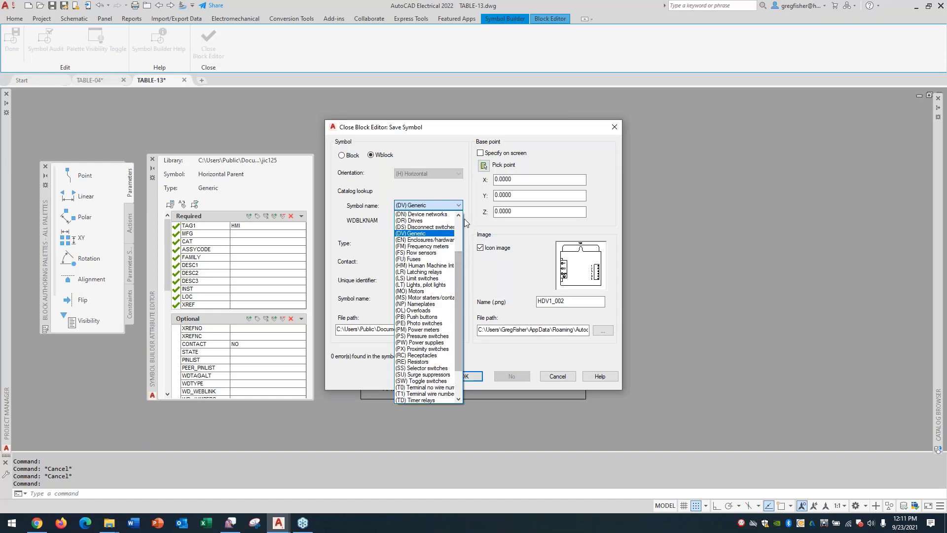
left_click(458, 205)
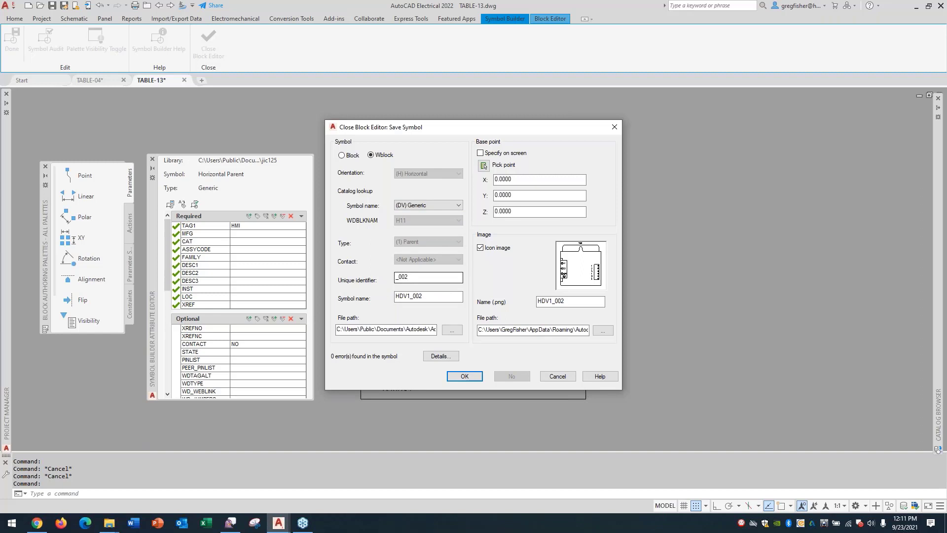
double_click(400, 277)
type("_HMI")
key("Tab")
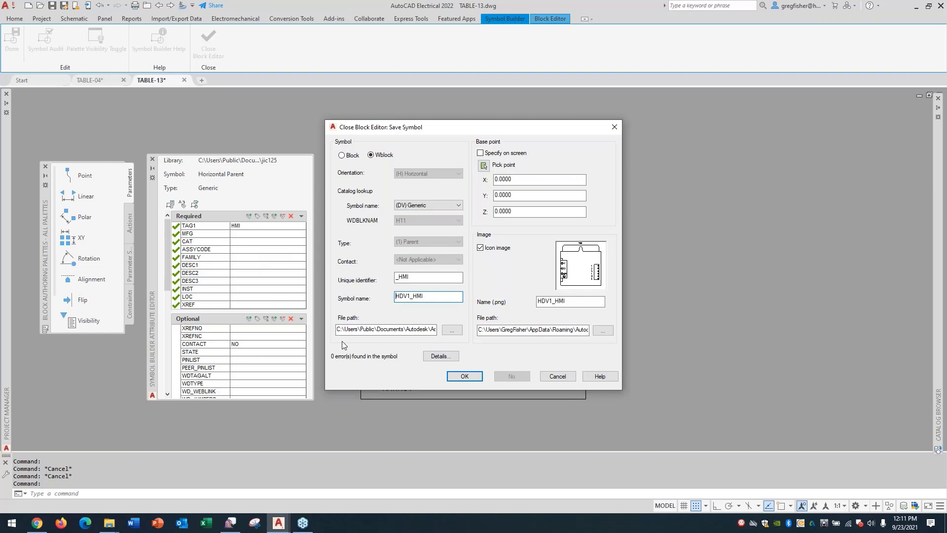
- Set the symbol's file path to the C:\1_Webinar folder
left_click(452, 329)
scroll(442, 315, "down", 2)
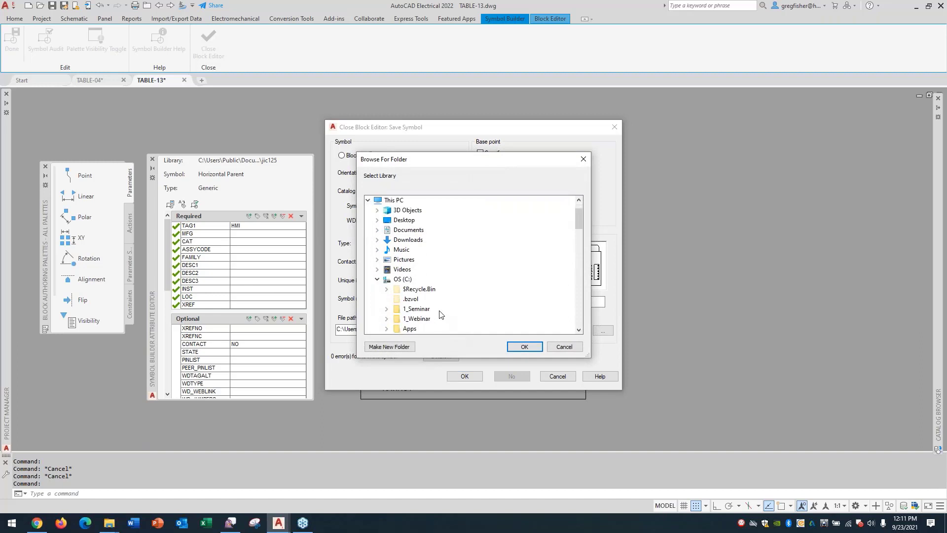
left_click(418, 289)
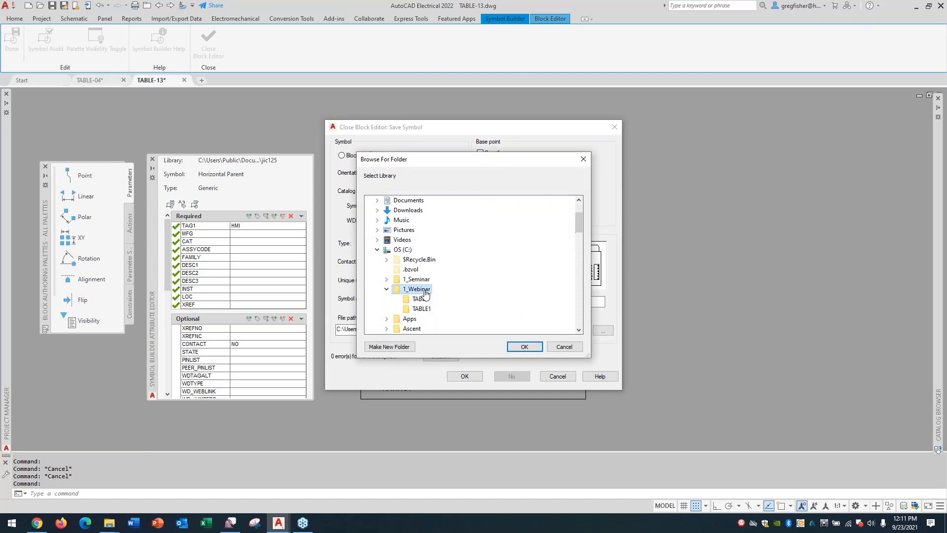
left_click(515, 347)
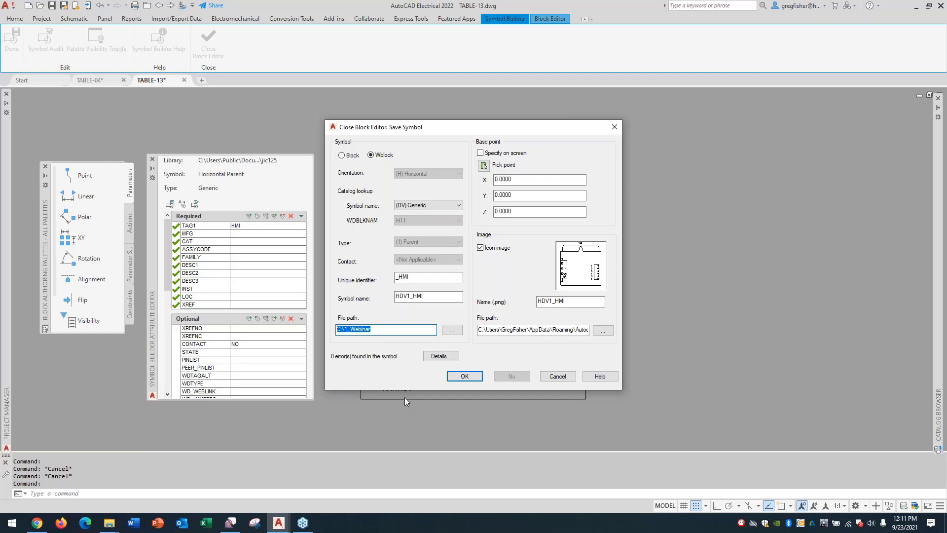
- Set the icon image's file path to C:\1_Webinar as well and save the symbol
key("Tab")
key("Tab")
key("Tab")
key("Tab")
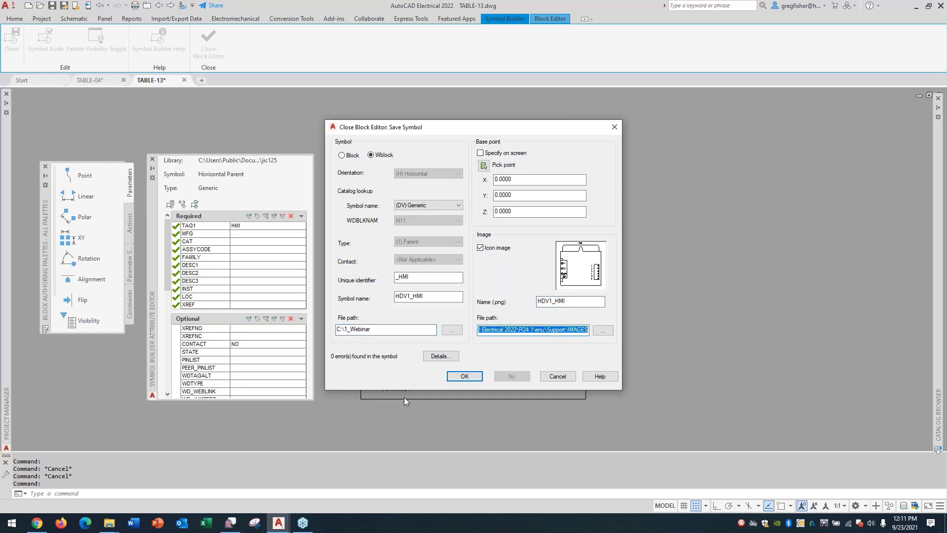
type("C:\\1_Webinar")
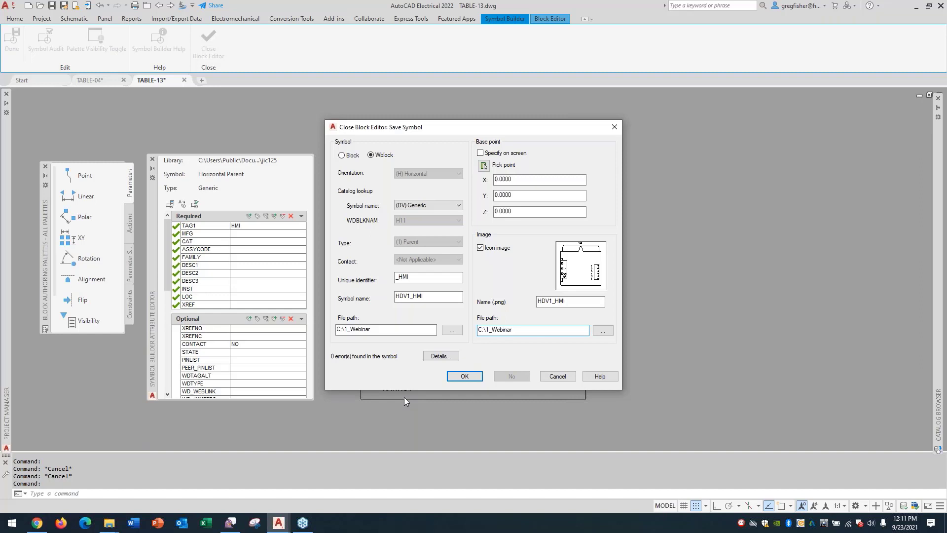
left_click(464, 377)
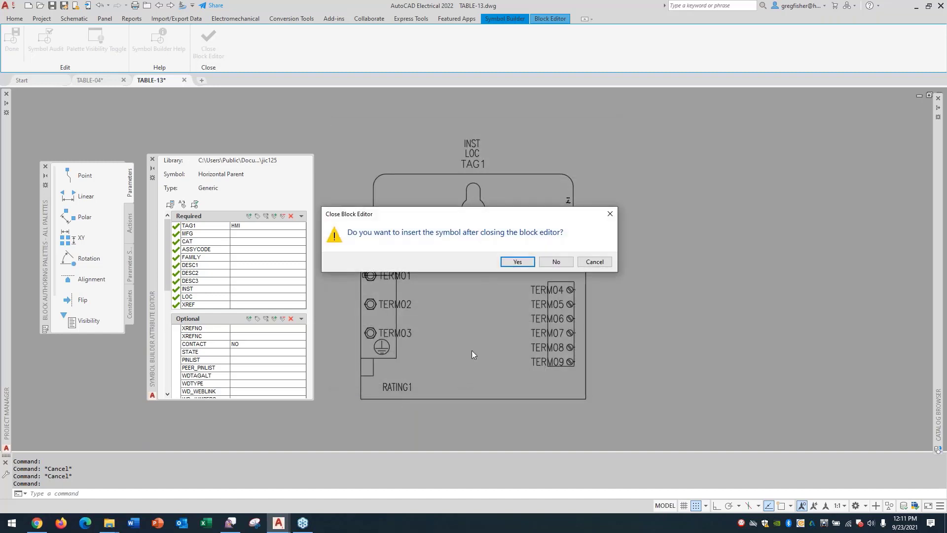
- Insert the saved HMI symbol on the ladder at line 1315, directly below the original graphics
left_click(516, 266)
scroll(462, 321, "down", 5)
middle_click_drag(450, 340, 422, 210)
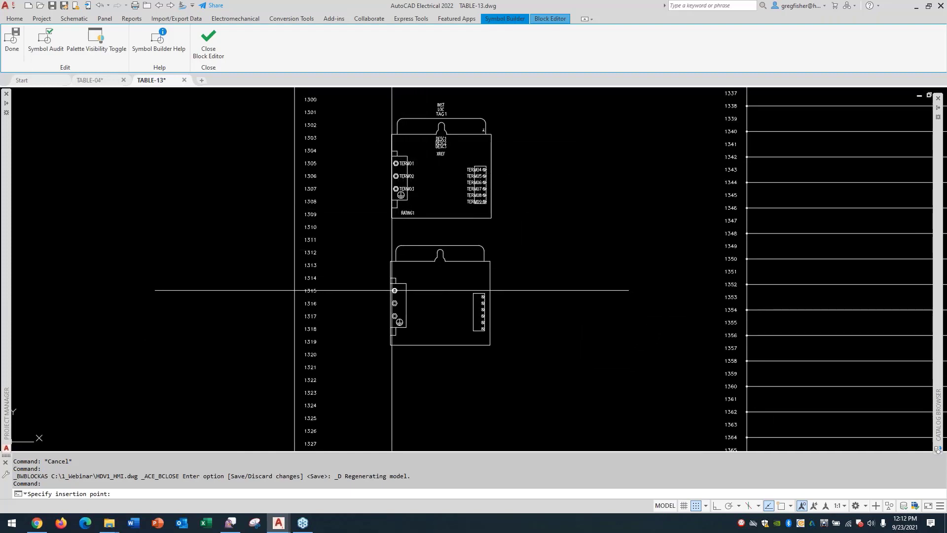
left_click(393, 290)
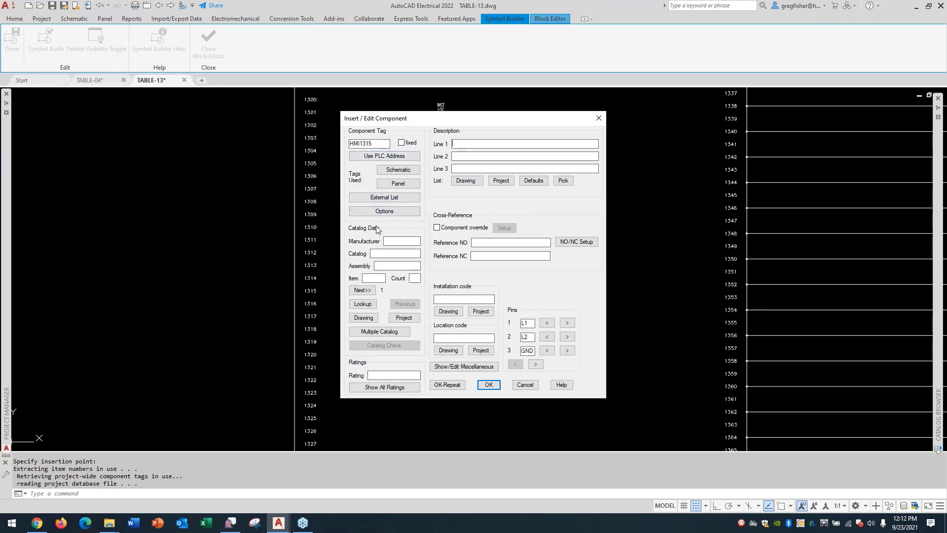
- Check the catalog lookup's DV category and category list for the inserted component, and accept it without assigning a catalog number
left_click(362, 304)
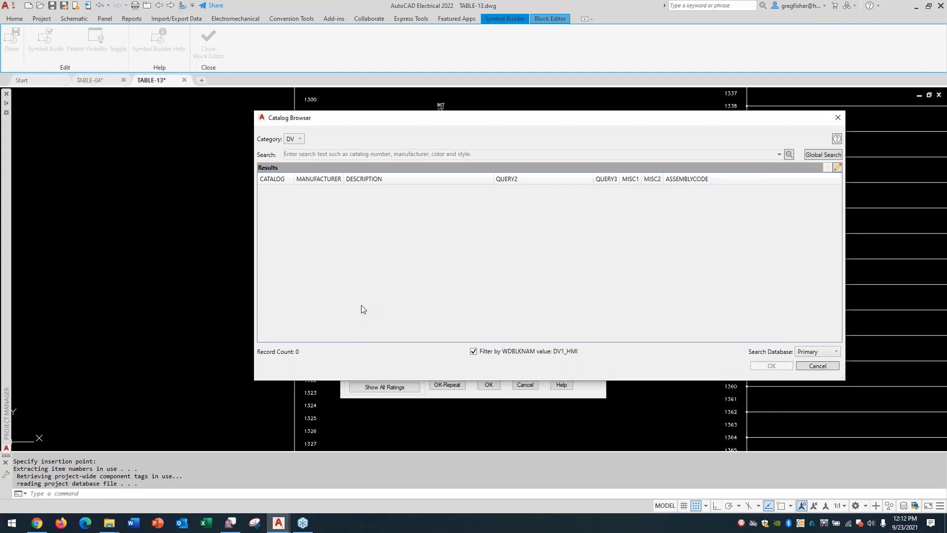
left_click(300, 141)
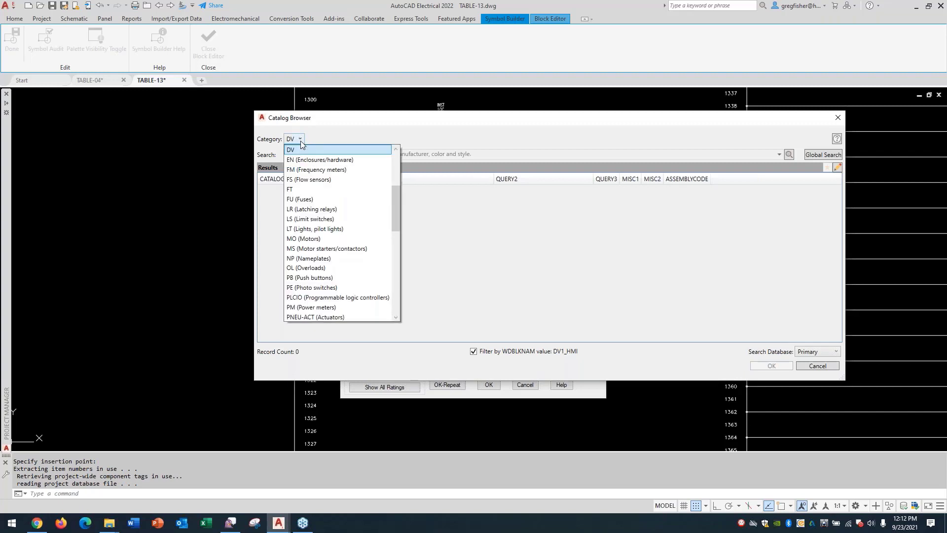
left_click(301, 141)
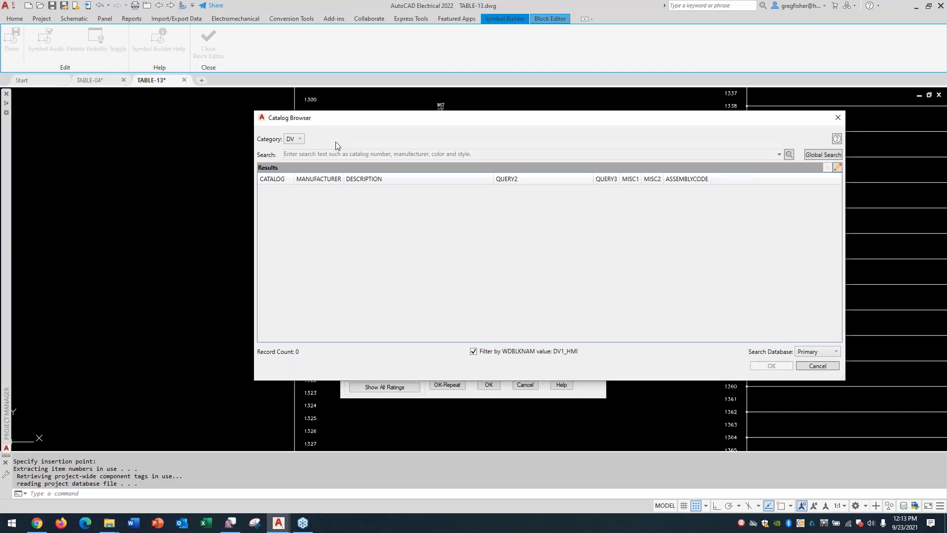
left_click(817, 367)
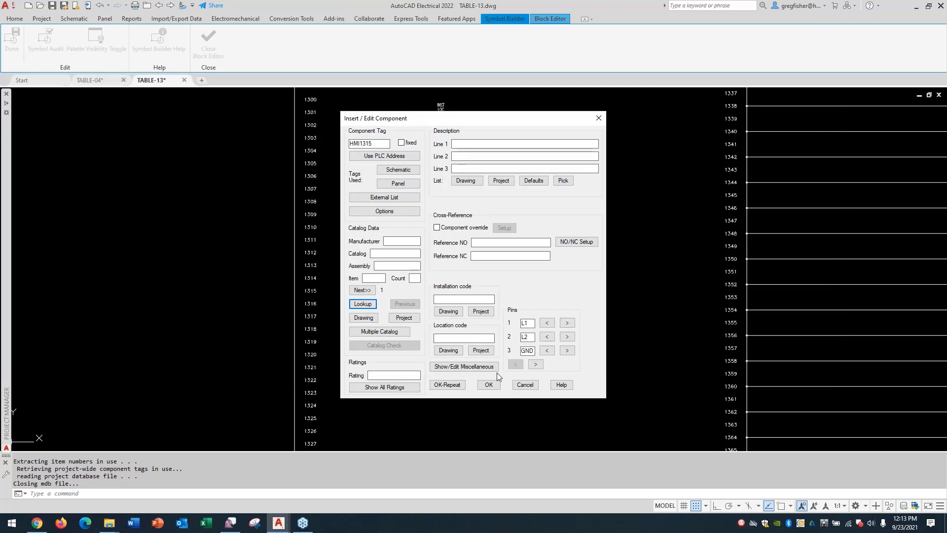
left_click(489, 385)
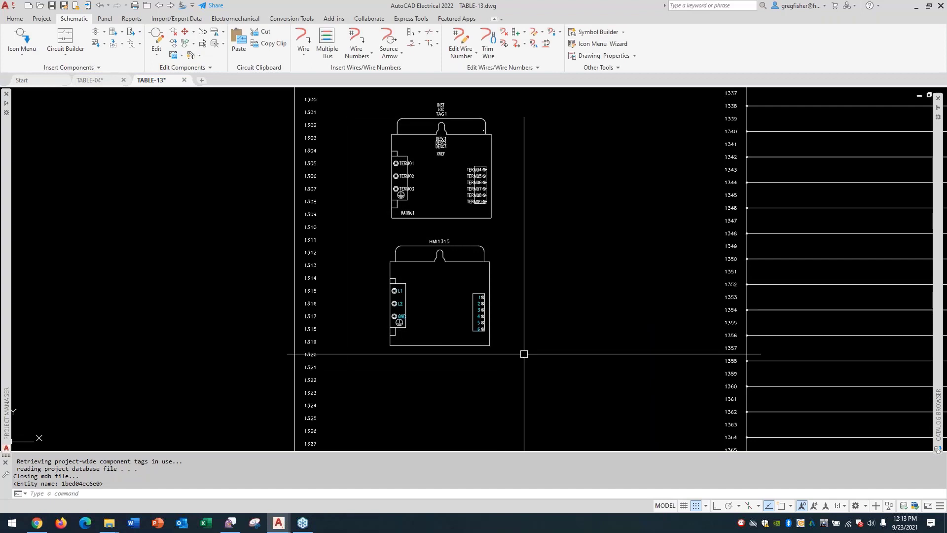
- Restart Symbol Builder and select the original device graphics and attributes beside lines 1300 to 1309 as the symbol's objects
middle_click_drag(531, 180, 509, 227)
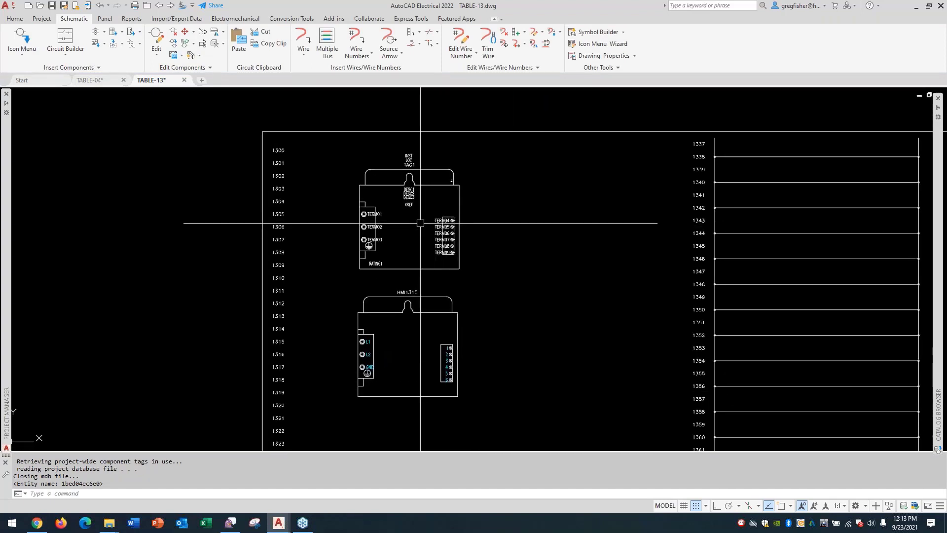
left_click(572, 33)
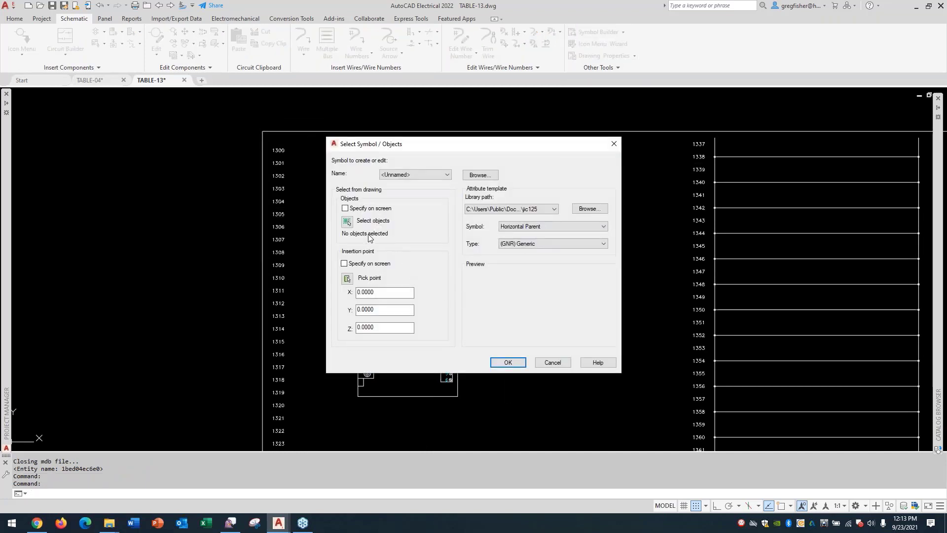
left_click(347, 221)
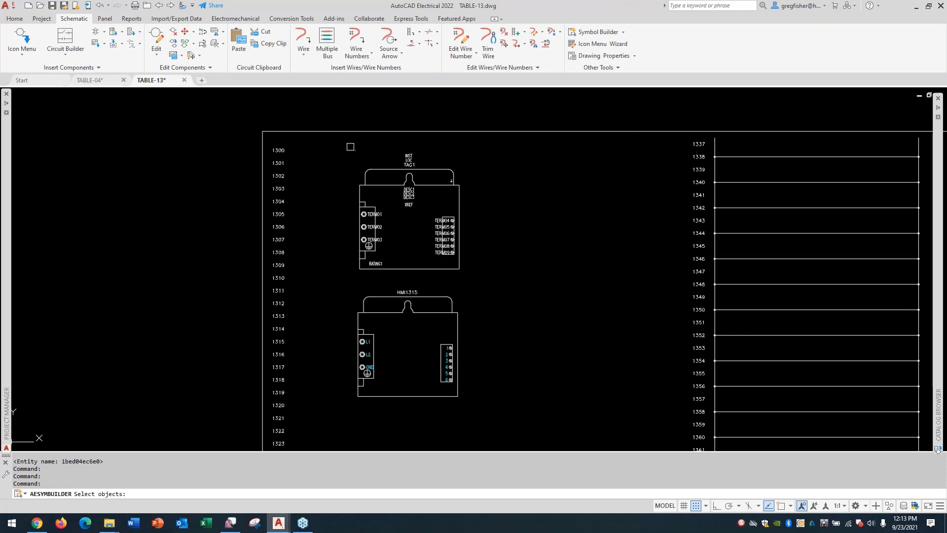
left_click(352, 146)
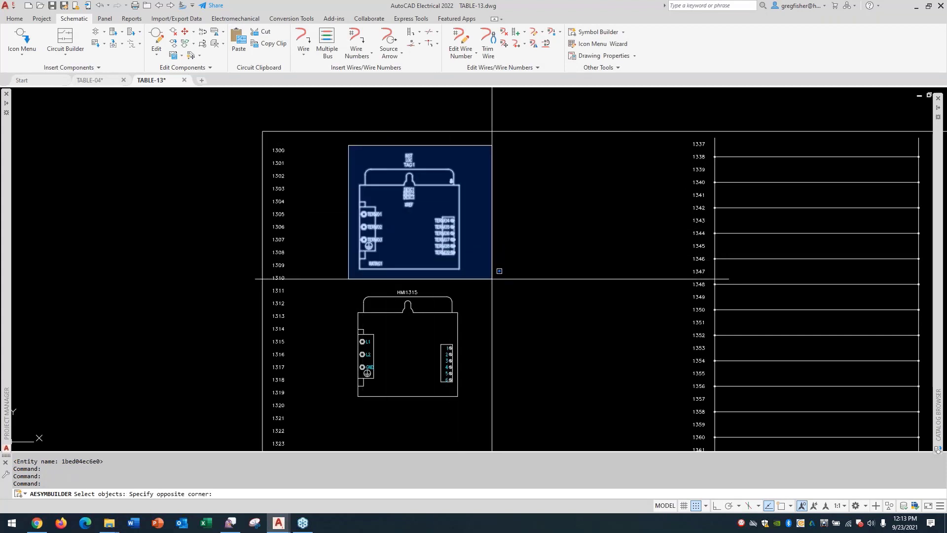
left_click(496, 271)
key("Return")
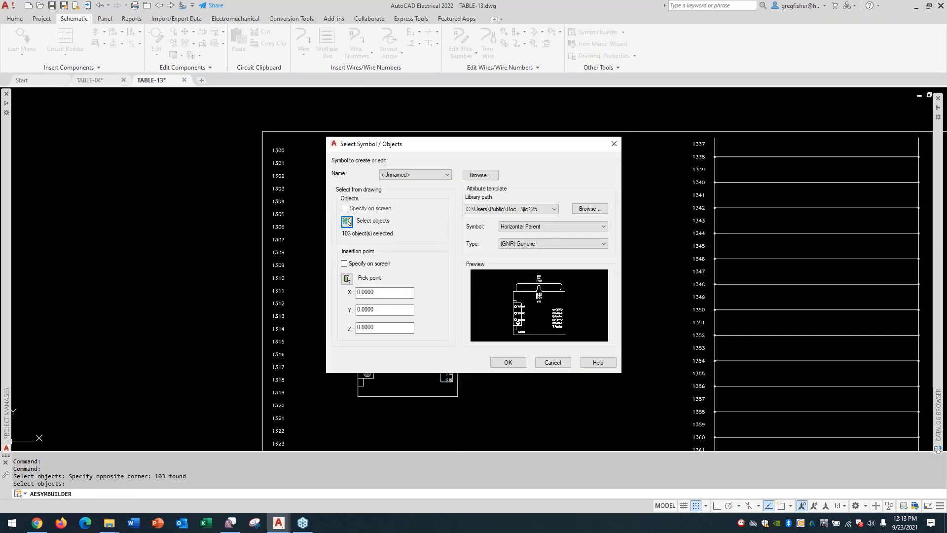
- Set the insertion base point at TERM01 on line 1305 and open the symbol for editing as a Horizontal Parent of type (GNR) Generic
left_click(347, 278)
scroll(373, 204, "up", 4)
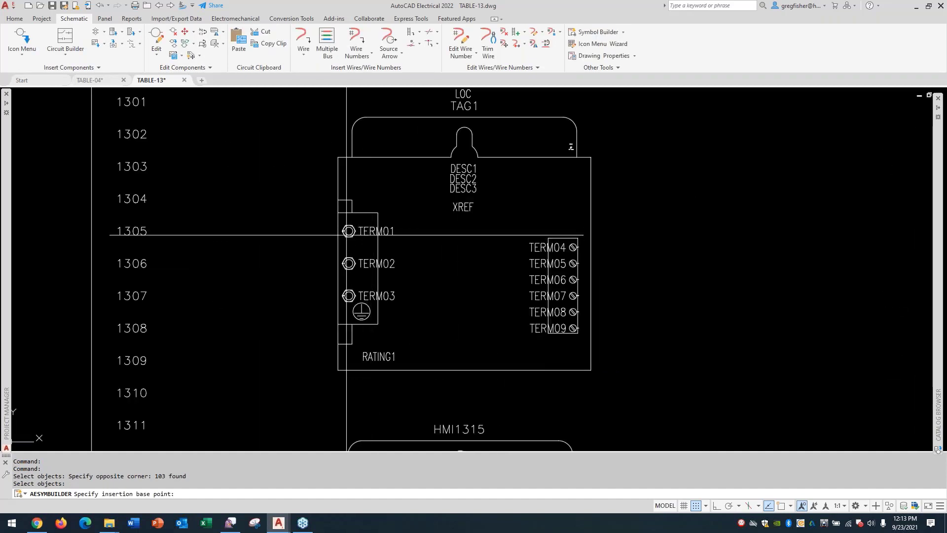
left_click(349, 231)
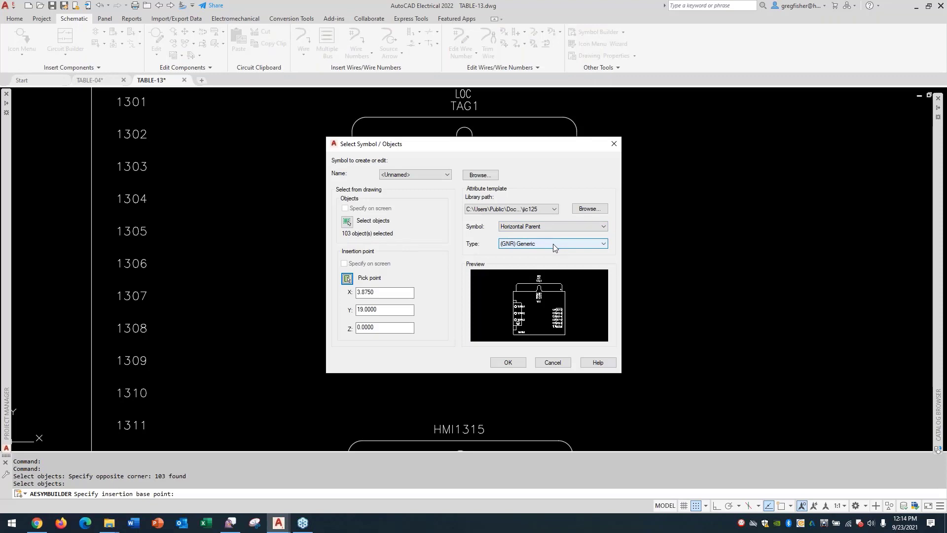
left_click(511, 364)
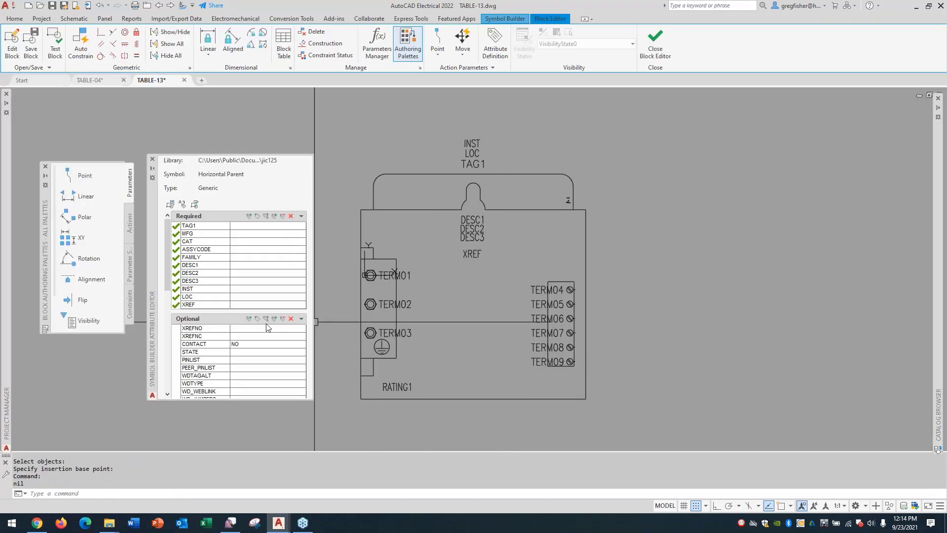
- Set the symbol's required attribute TAG1 to HMI and FAMILY to HM
left_click(256, 226)
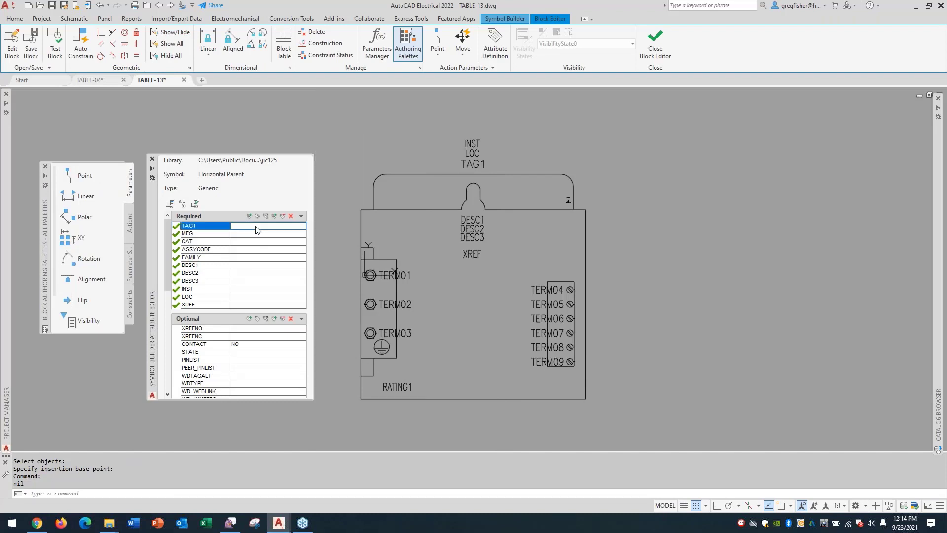
type("HMI")
left_click(250, 258)
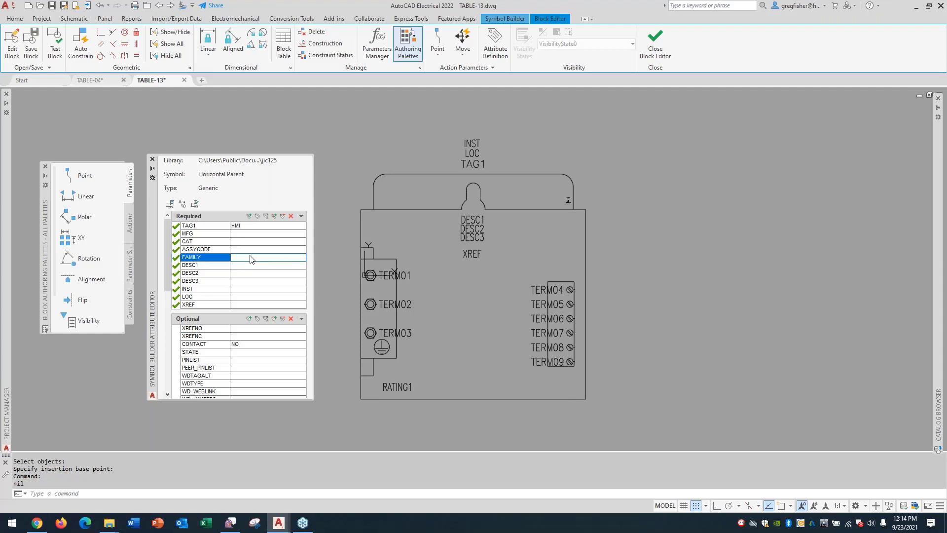
type("HM")
- Finish editing the symbol and set its unique identifier to _HMI-1, keeping the (DV) Generic catalog lookup
left_click(504, 20)
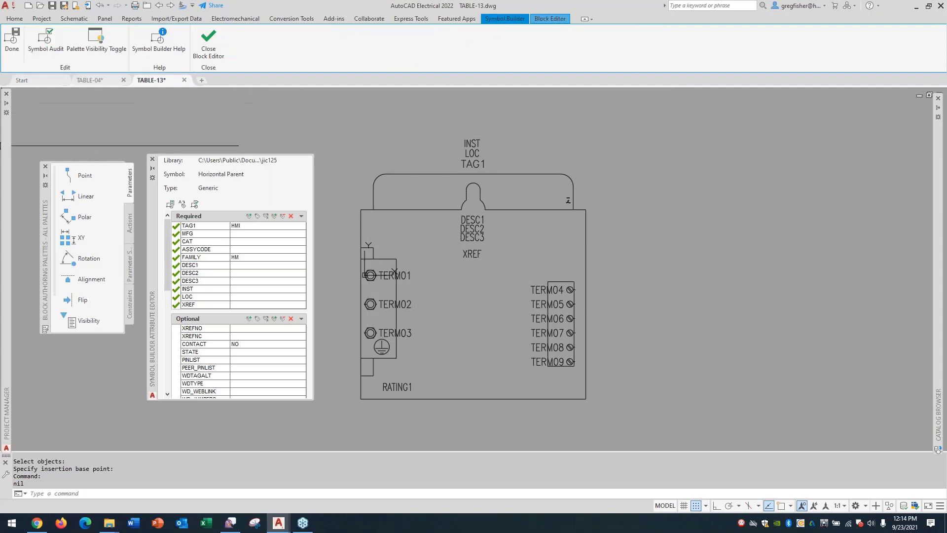
left_click(13, 42)
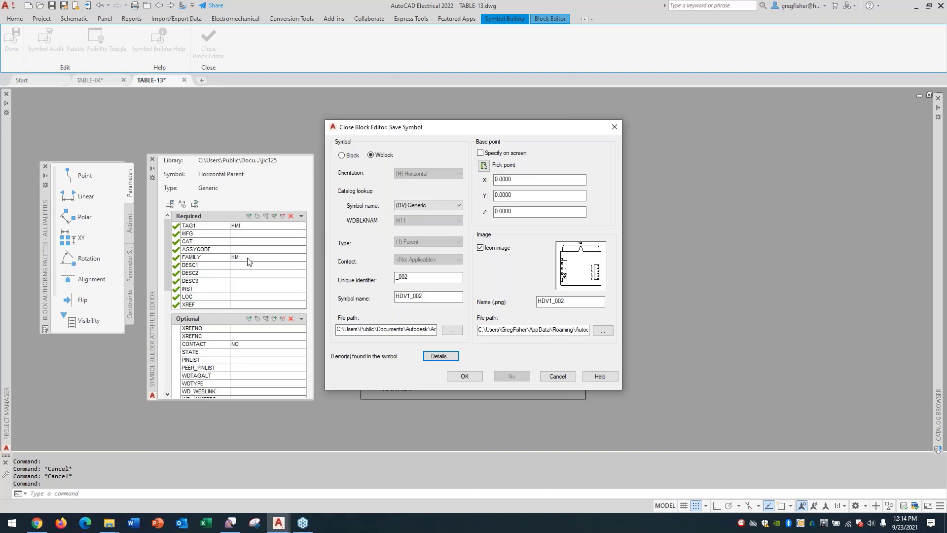
left_click(451, 206)
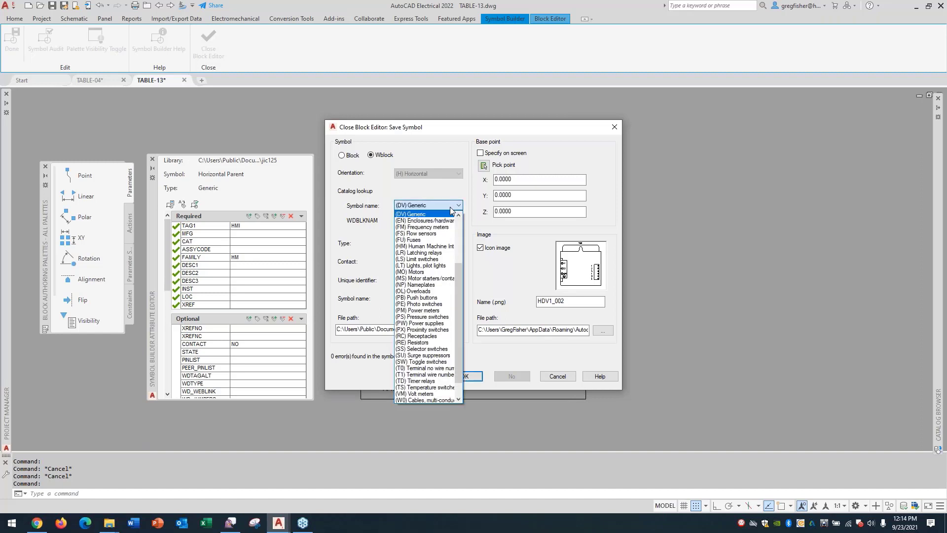
left_click(452, 211)
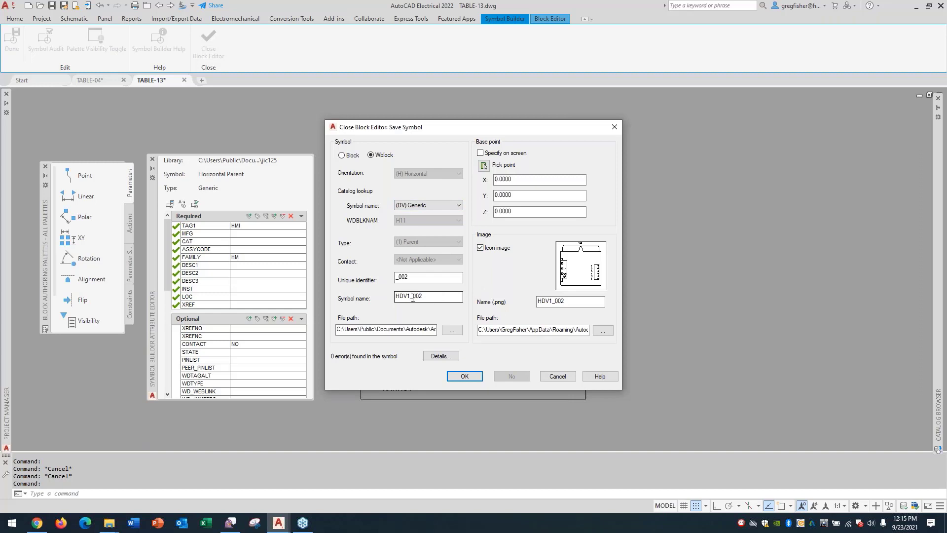
double_click(418, 275)
type("_HMI")
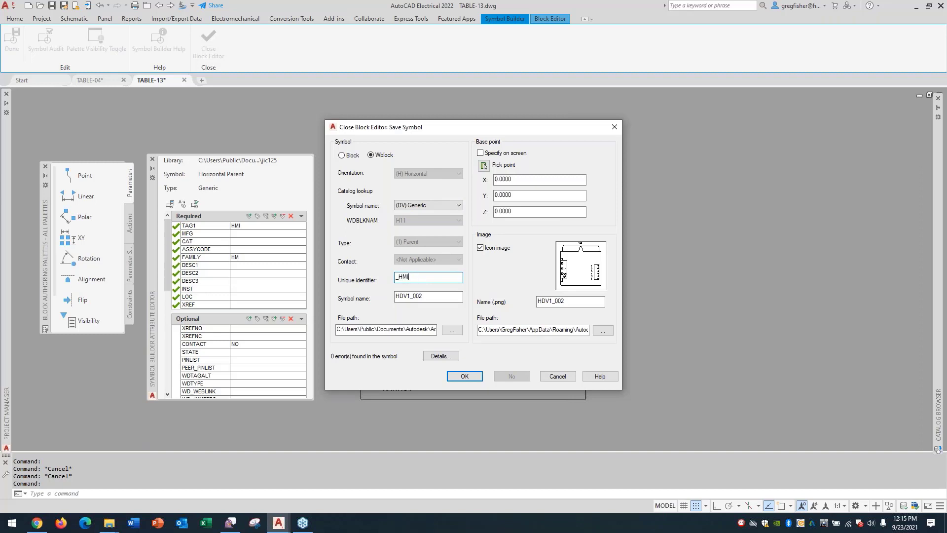
type("-1")
key("Tab")
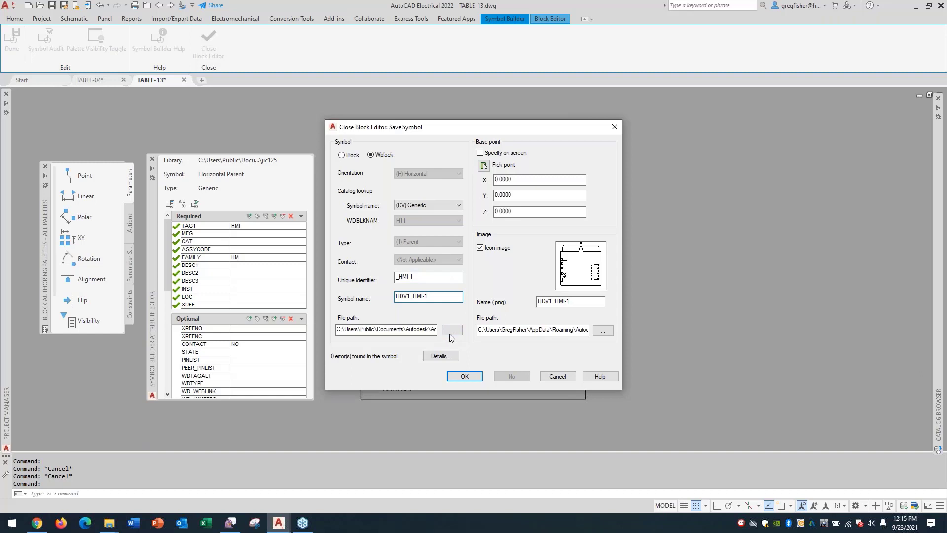
- Set the second symbol's file path to the C:\1_Webinar folder and copy that path for reuse as the image path
left_click(452, 335)
scroll(464, 306, "down", 2)
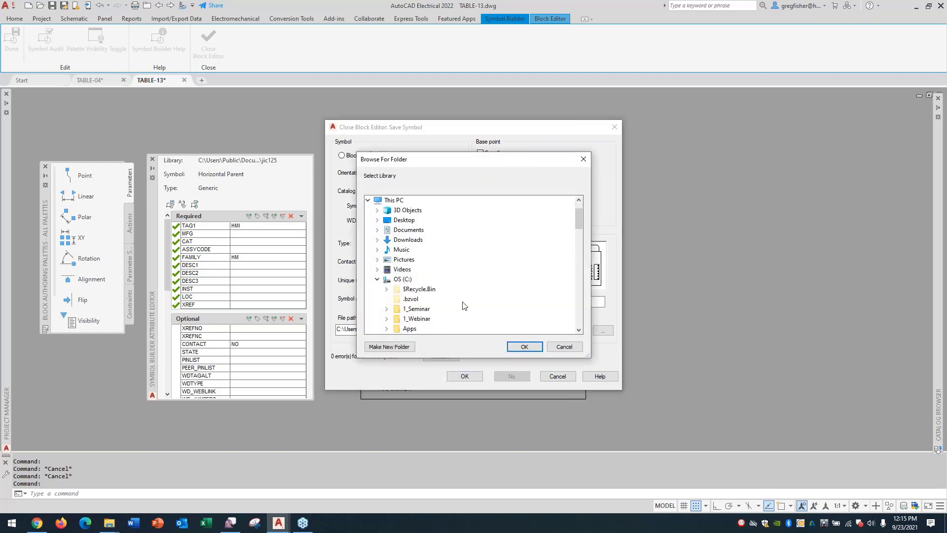
scroll(463, 305, "down", 2)
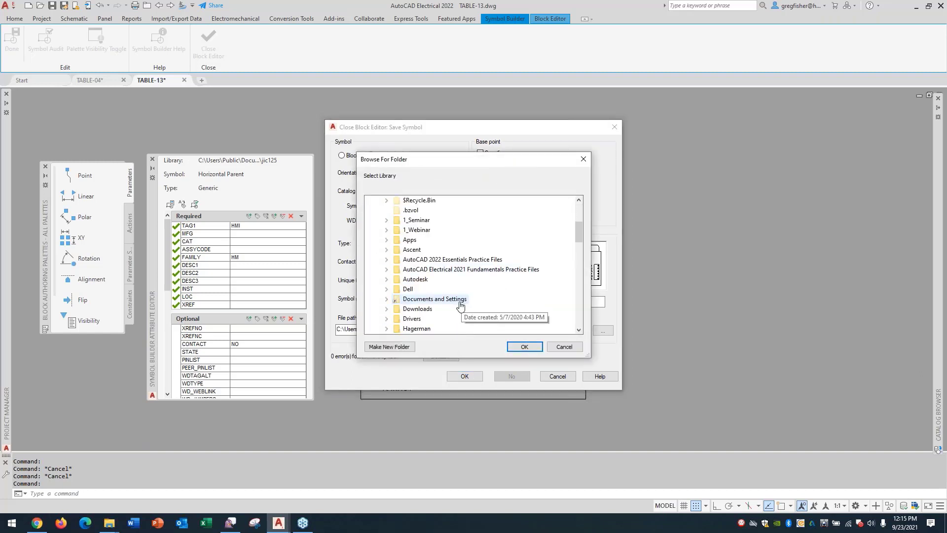
scroll(460, 304, "down", 1)
scroll(463, 297, "up", 3)
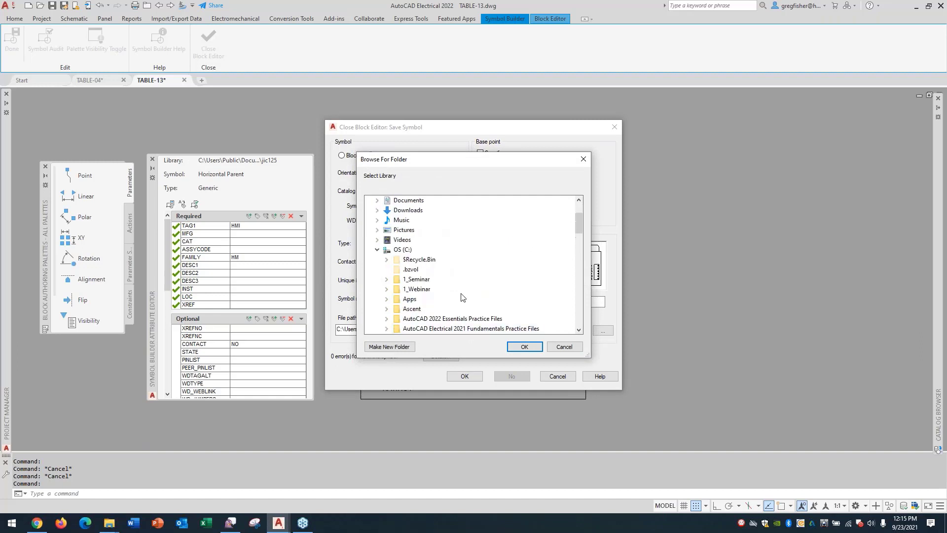
double_click(423, 291)
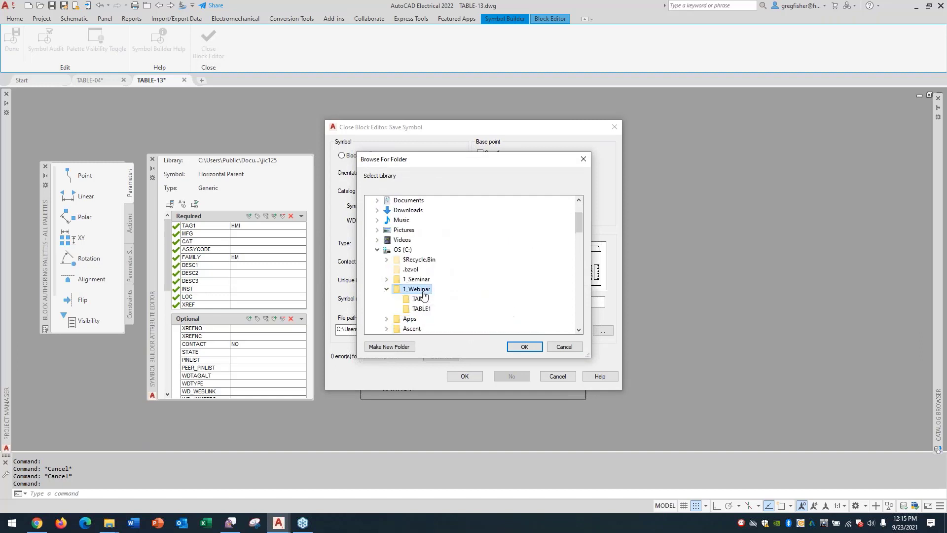
left_click(524, 347)
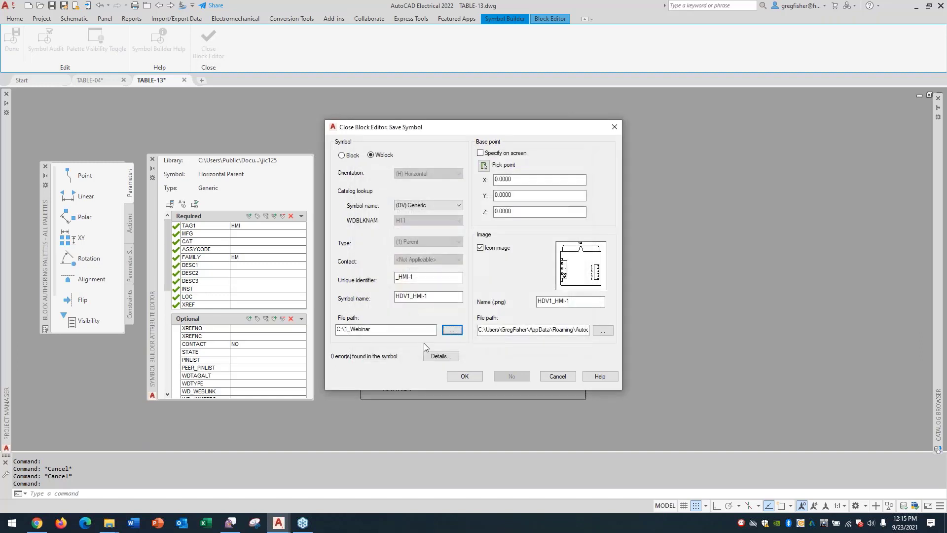
left_click_drag(373, 330, 337, 336)
key("ctrl+c")
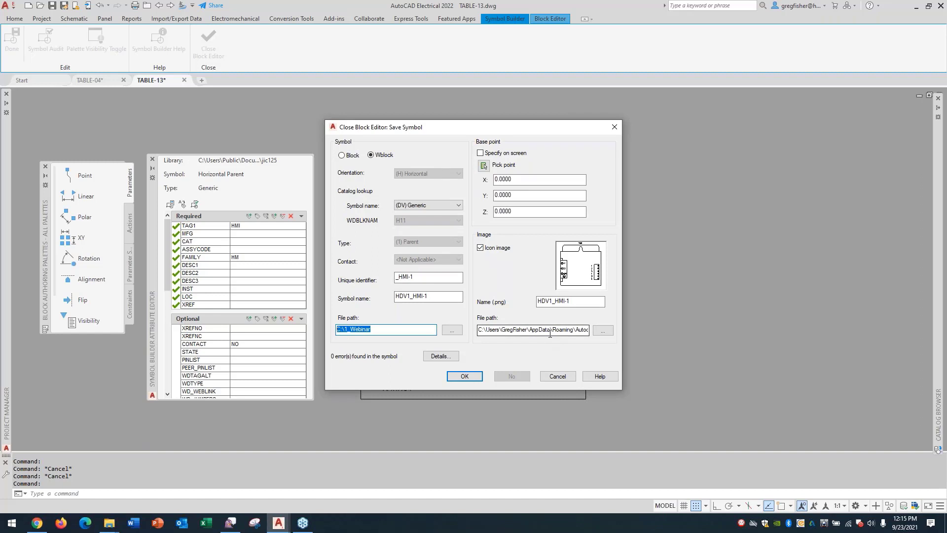
- Set the icon image's file path to C:\1_Webinar and save the HDV1_HMI-1 symbol
key("Tab")
key("Tab")
key("Tab")
key("Tab")
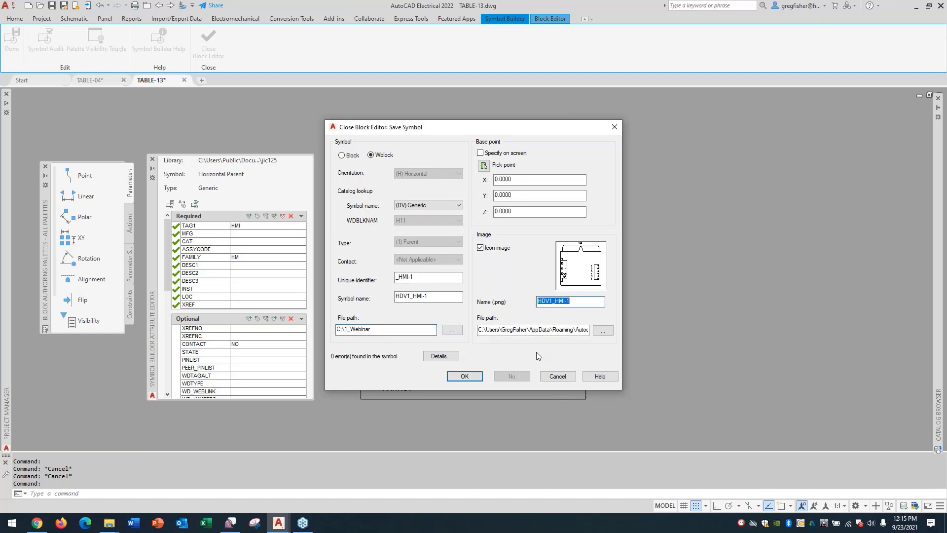
key("ctrl+v")
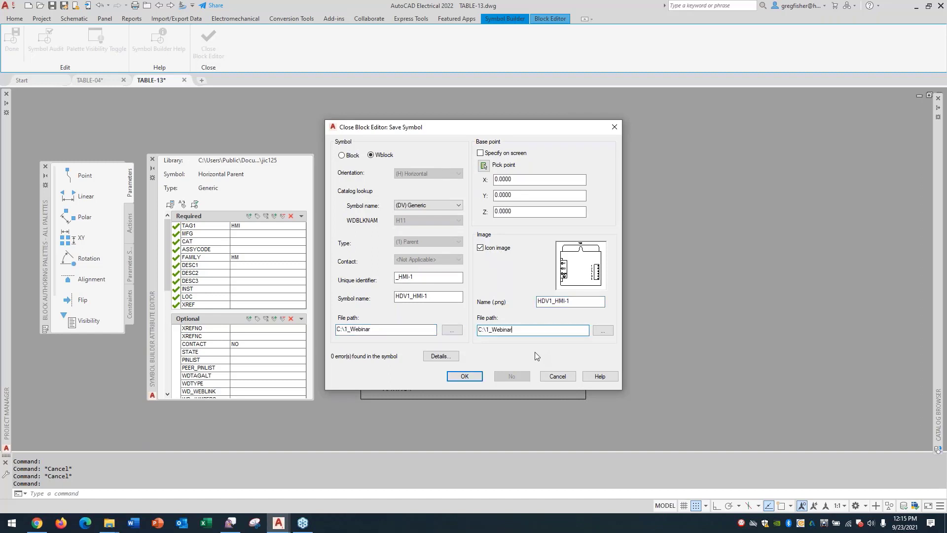
left_click(467, 377)
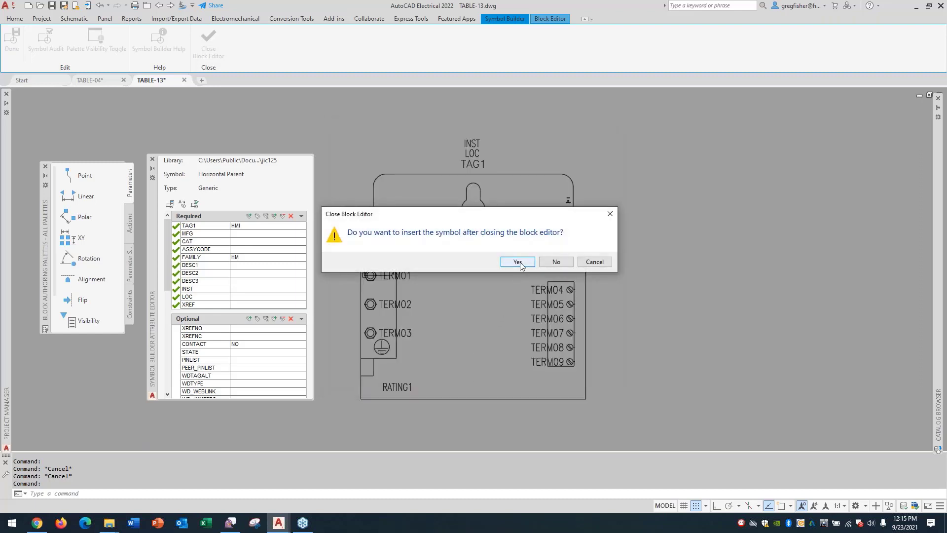
- Accept inserting the saved HDV1_HMI-1 symbol and place it at line 1325, below the HMI1315 component
left_click(518, 263)
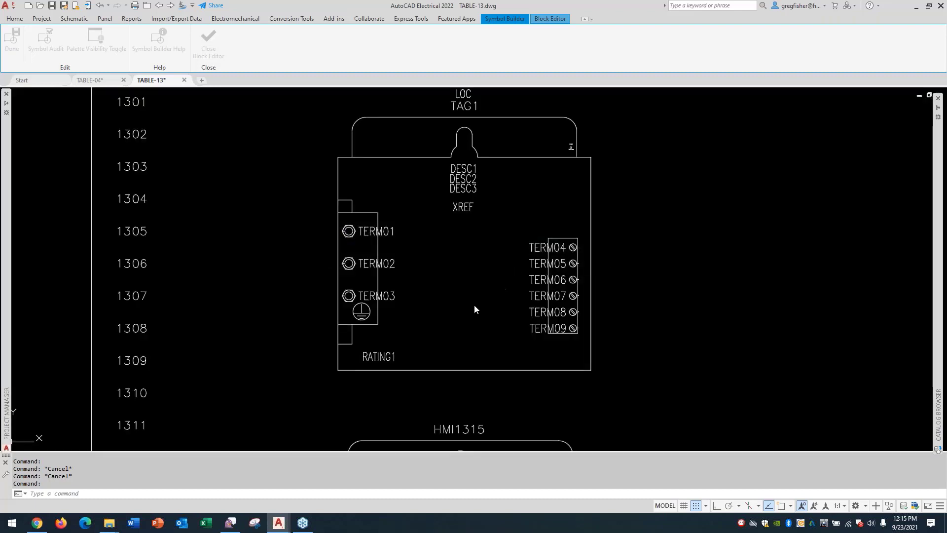
scroll(475, 307, "down", 8)
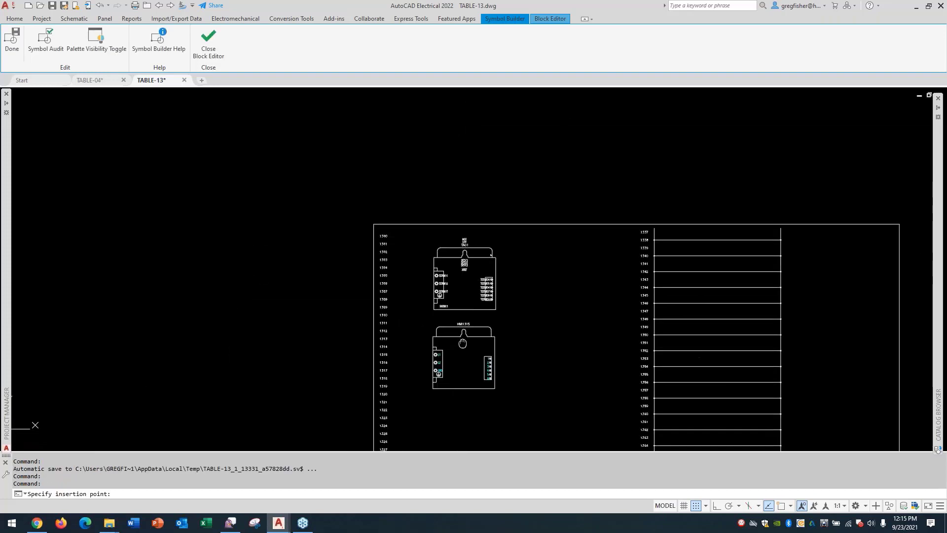
middle_click_drag(462, 343, 457, 214)
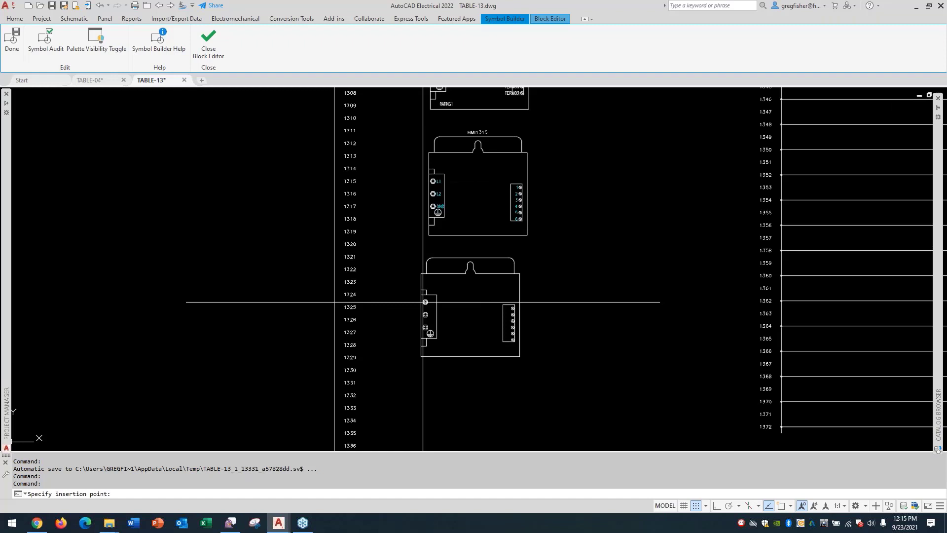
left_click(427, 305)
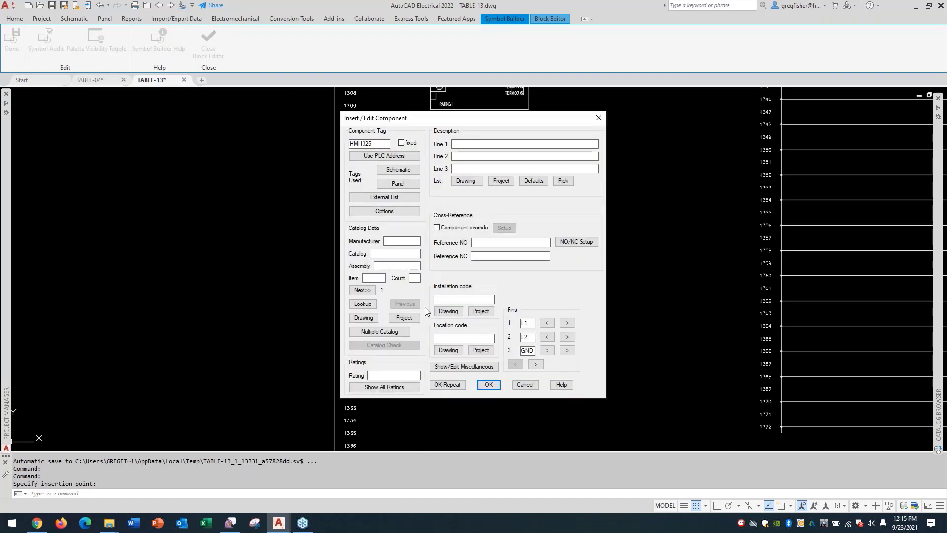
- Check the catalog lookup for component HMI1325, then close the lookup and the component dialog without assigning anything
left_click(363, 304)
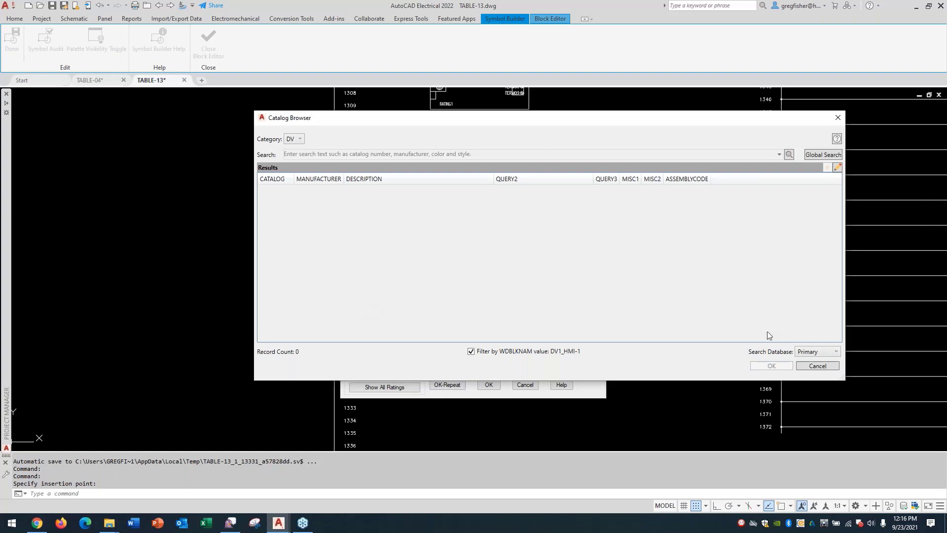
left_click(800, 366)
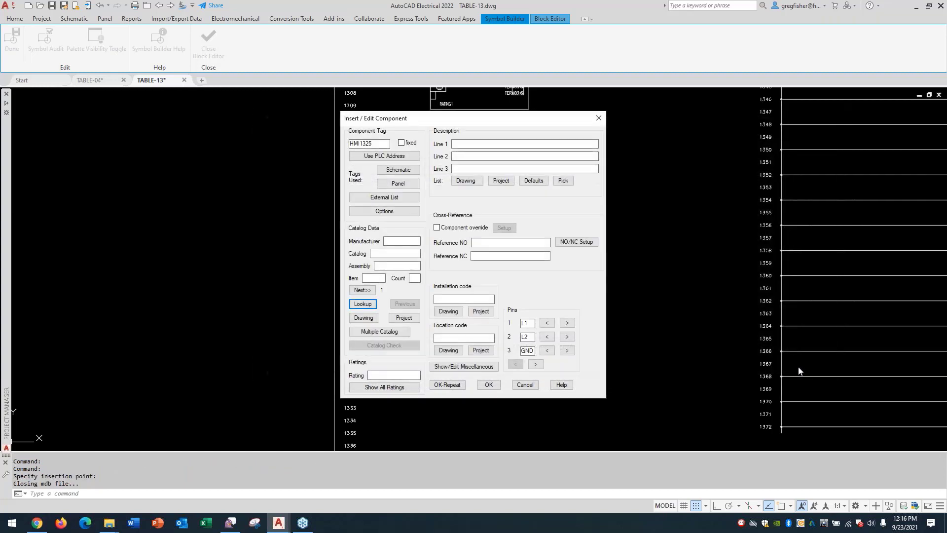
left_click(525, 384)
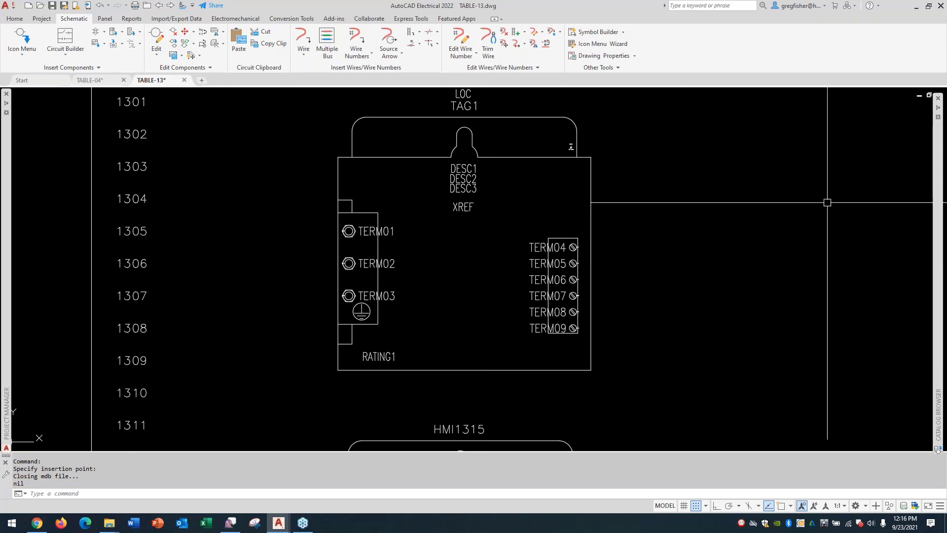
- Examine the Catalog Browser's category list for a human machine interface family
mouse_move(934, 193)
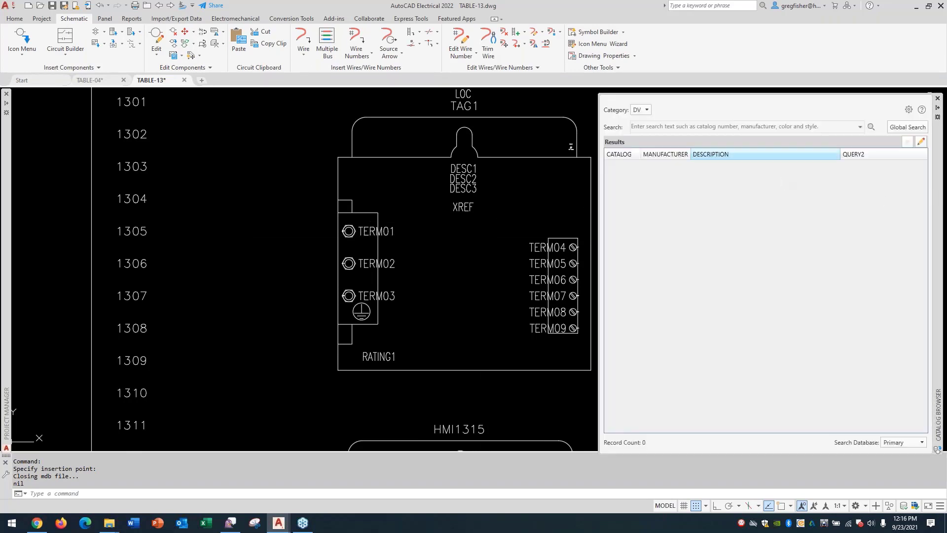
left_click(648, 114)
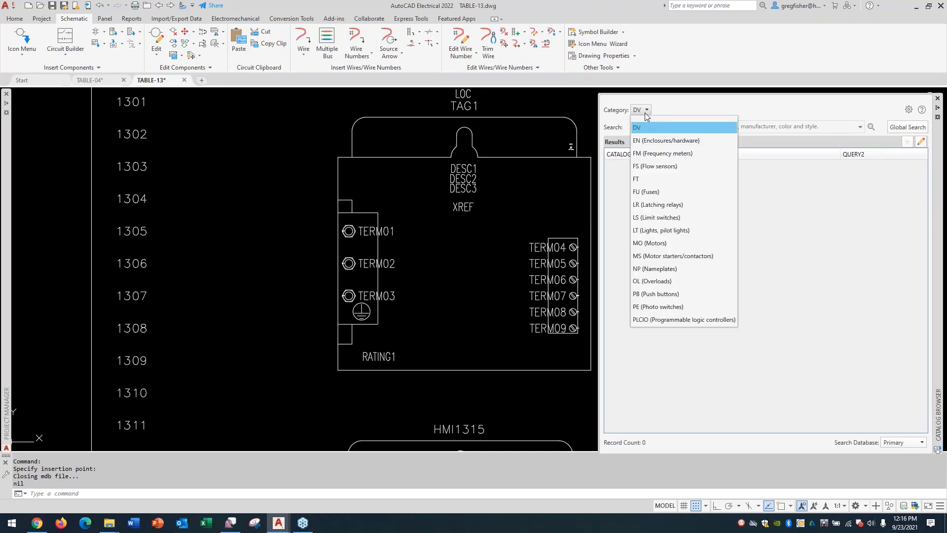
left_click(576, 104)
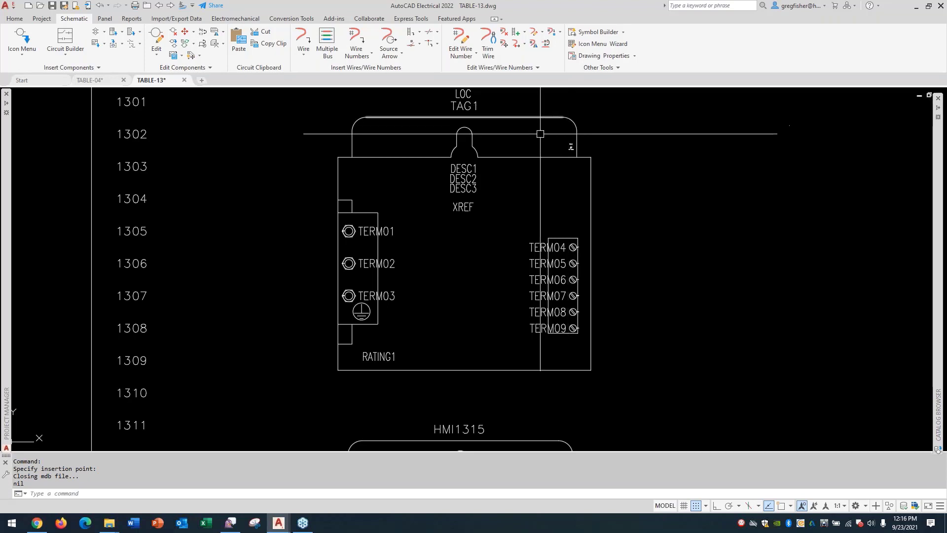
- Start Symbol Builder and select all geometry and attributes of the HMI drawing beside lines 1300 to 1309
middle_click_drag(532, 141, 513, 159)
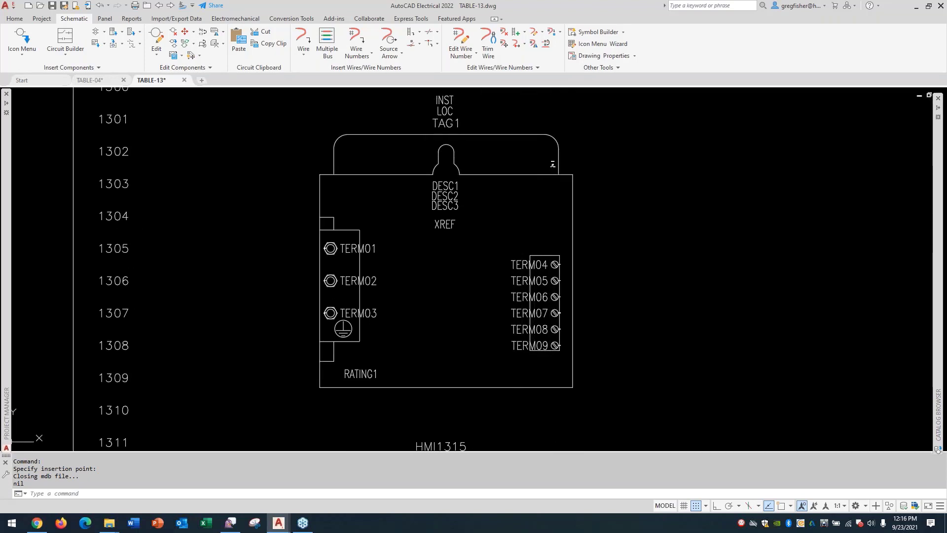
left_click(595, 33)
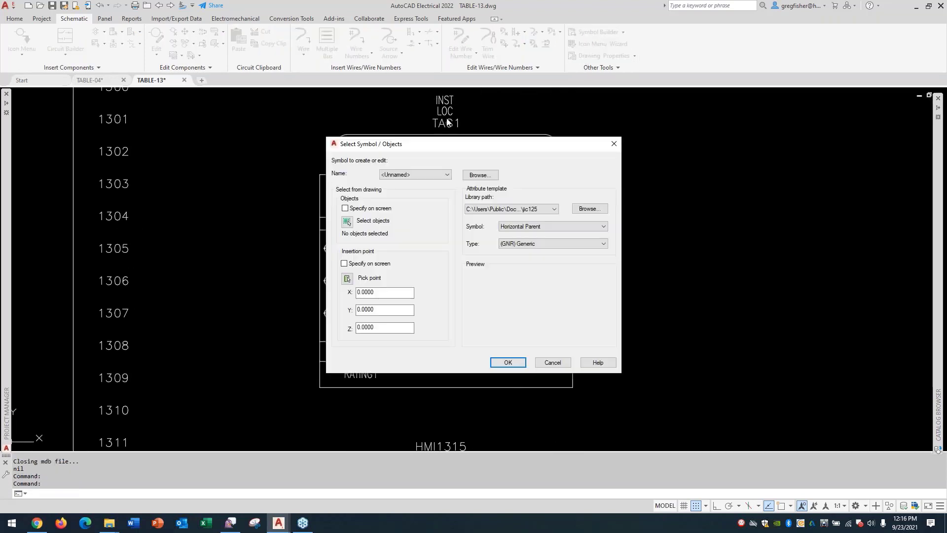
left_click(347, 222)
scroll(320, 195, "down", 2)
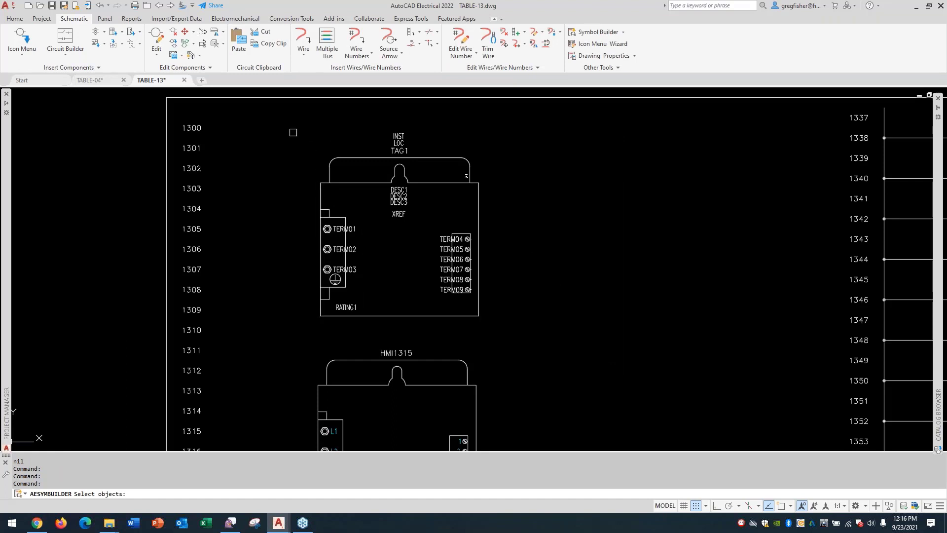
left_click(293, 125)
left_click(526, 332)
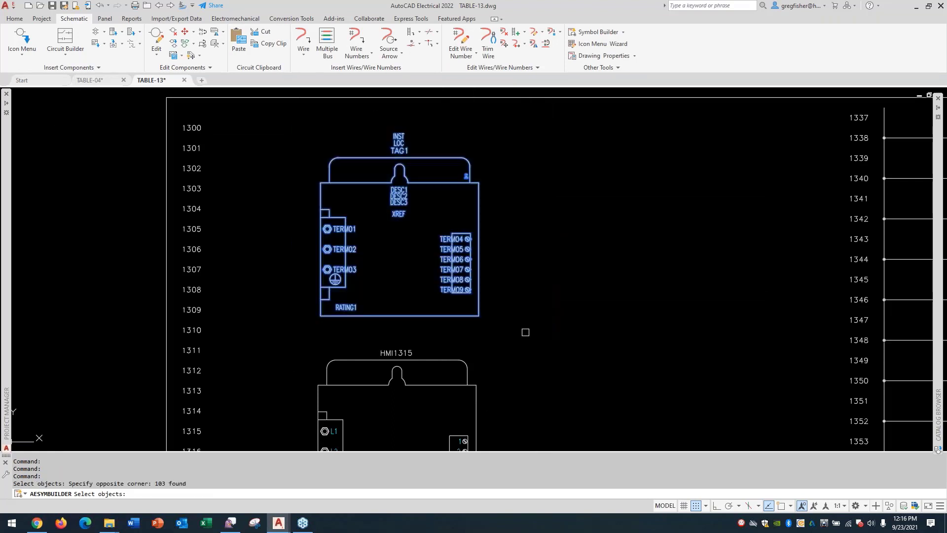
key("Return")
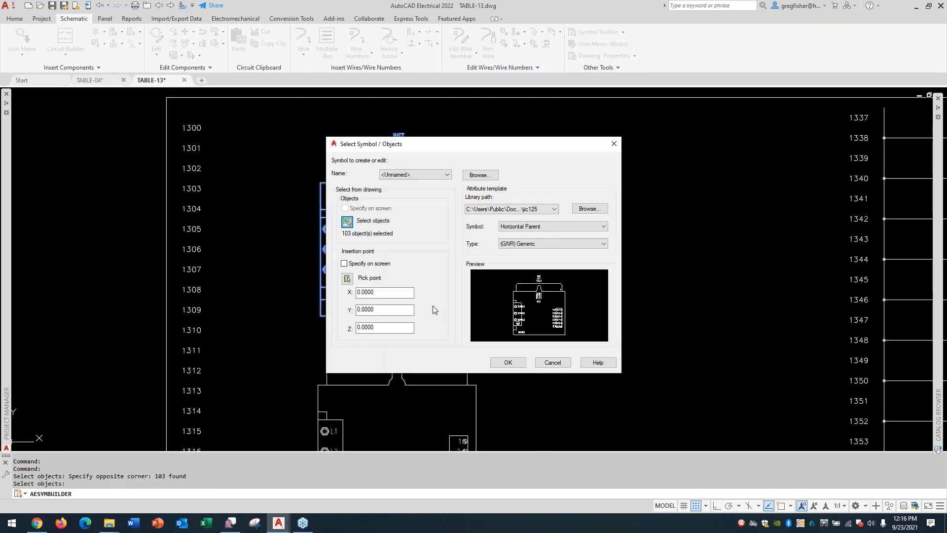
- Set the insertion base point at the TERM01 terminal and open the Horizontal Parent (GNR) Generic symbol for editing
left_click(347, 278)
scroll(326, 239, "up", 4)
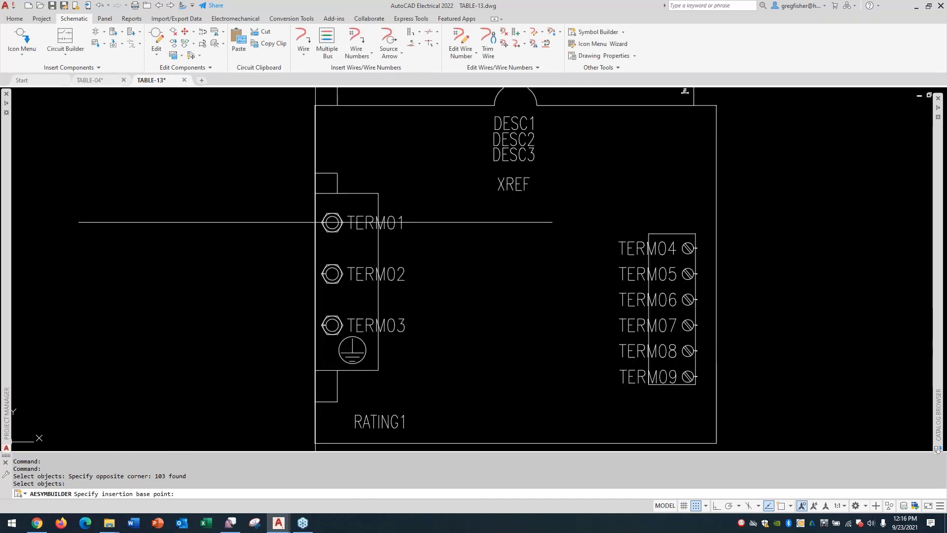
left_click(322, 223)
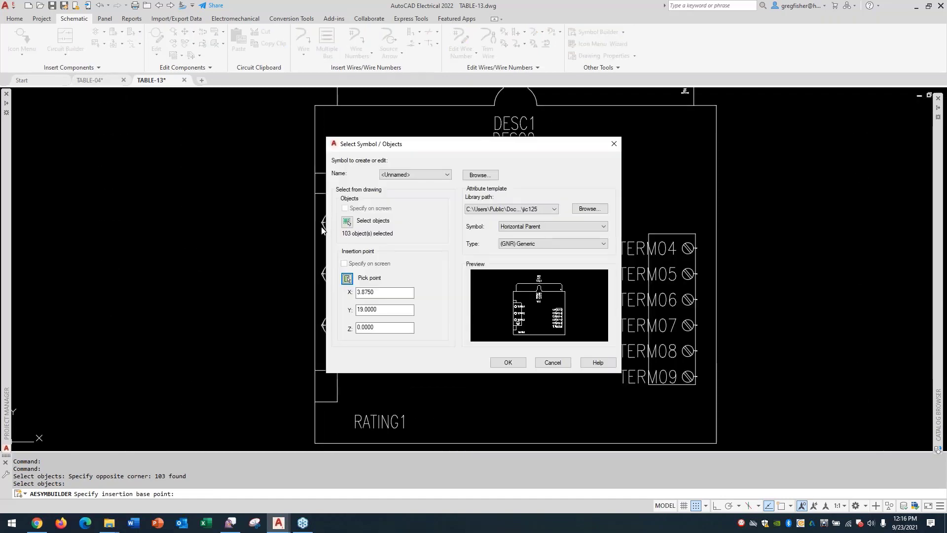
left_click(520, 362)
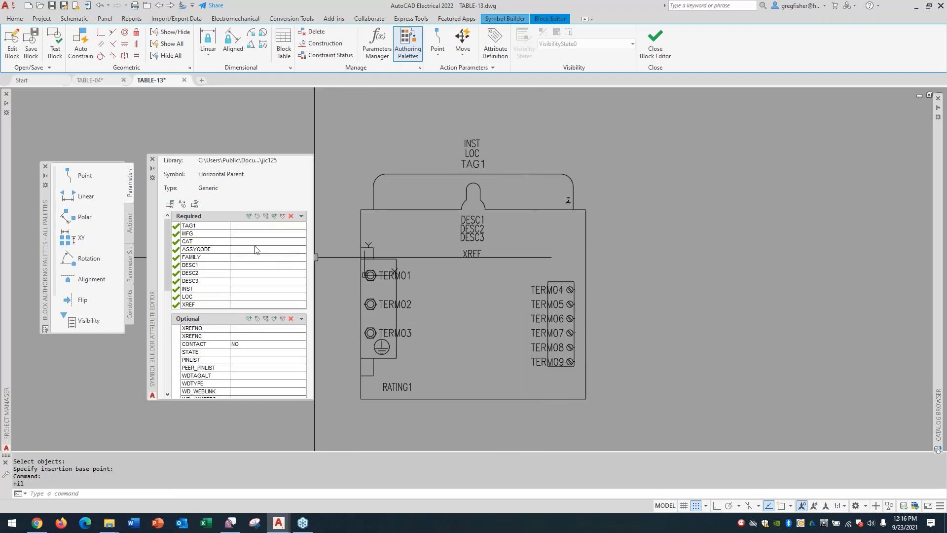
- Set the new symbol's required attributes TAG1 to HMI and FAMILY to HM
left_click(247, 227)
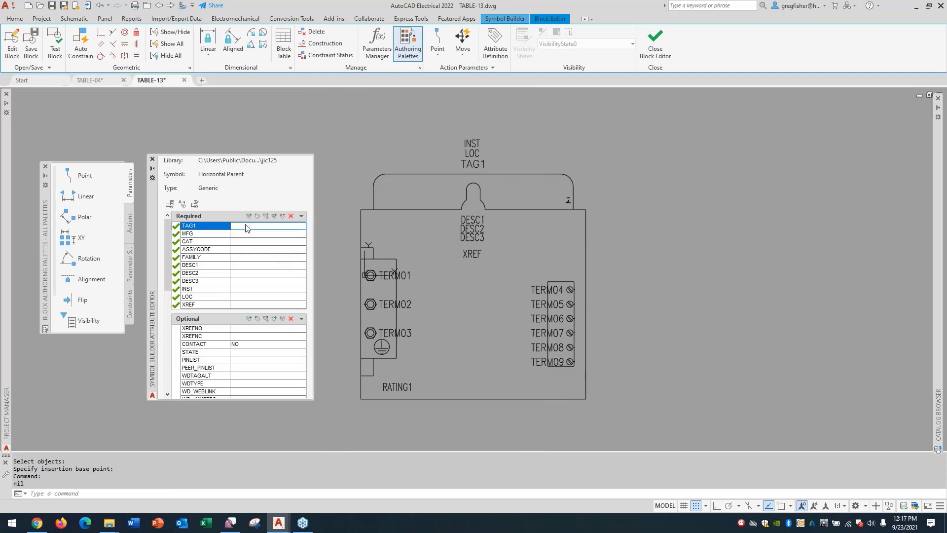
type("HMI")
left_click(240, 258)
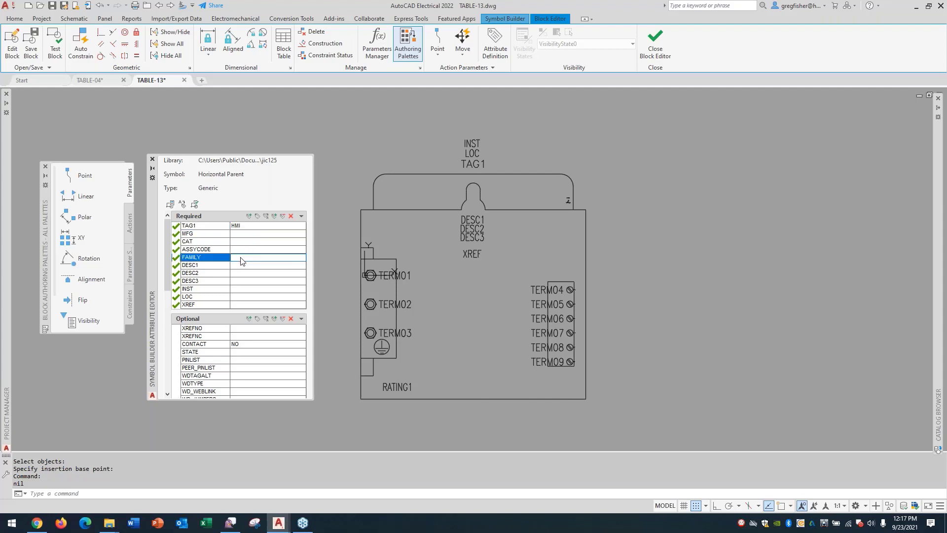
type("HM")
- Finish editing the symbol, review the available catalog lookup families, and set the unique identifier to _HMI-2
left_click(491, 21)
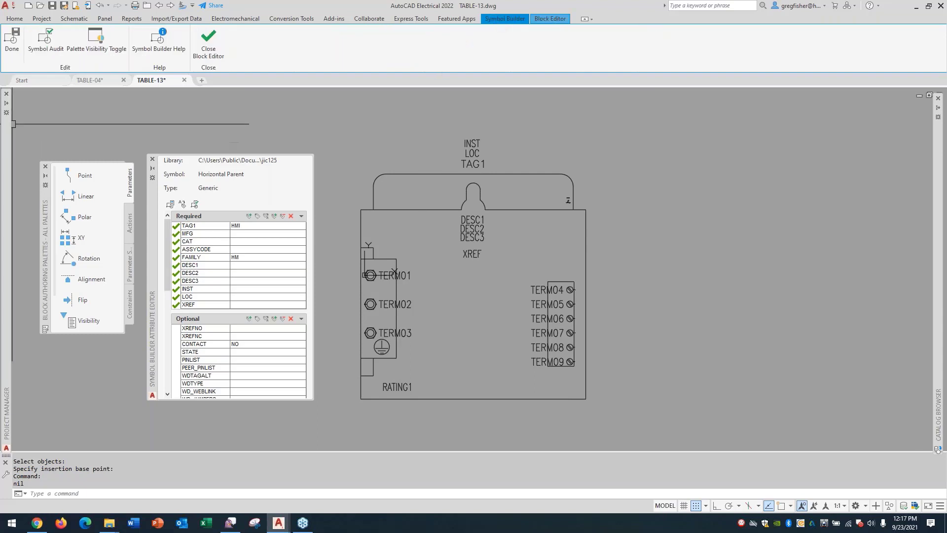
left_click(10, 49)
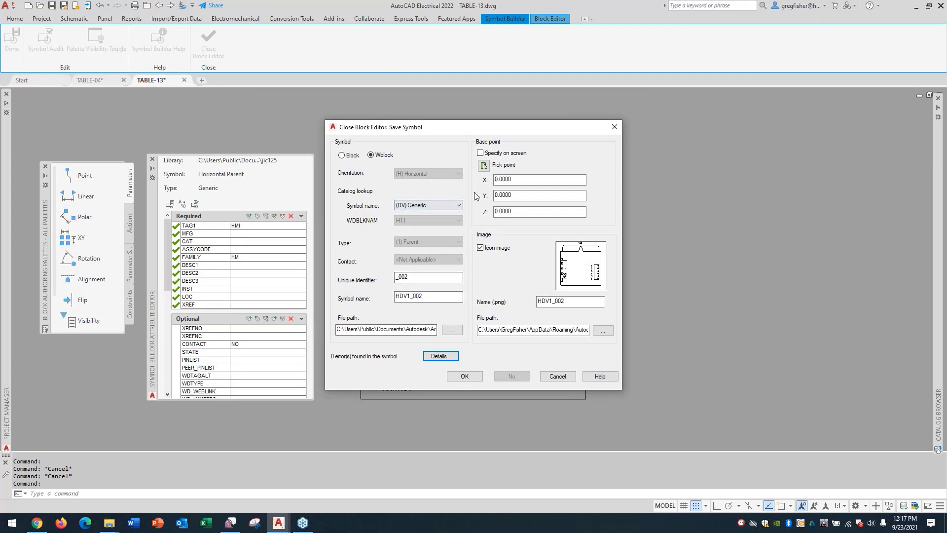
left_click(460, 206)
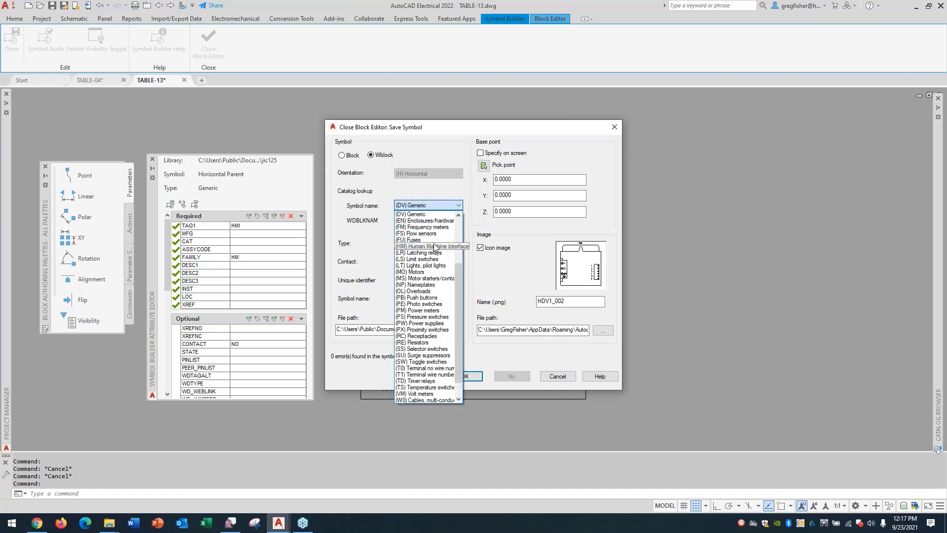
left_click(459, 207)
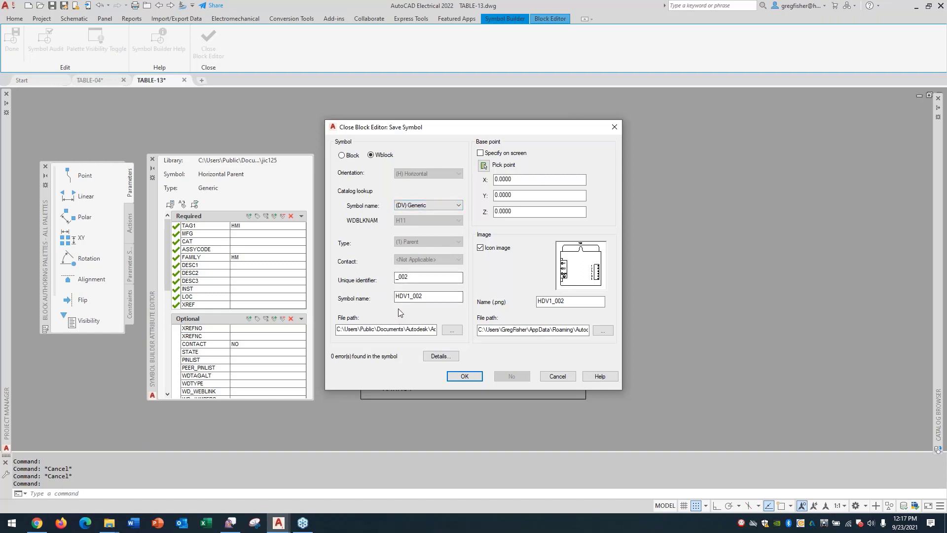
left_click(403, 277)
left_click_drag(403, 277, 420, 277)
type("HMI-")
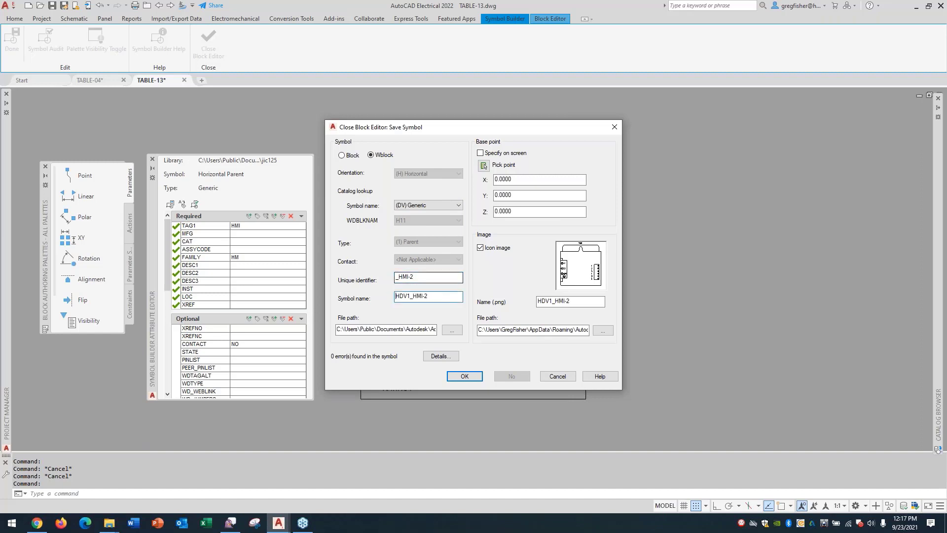
- Change the symbol name to HHM1_HMI-2 so the catalog lookup uses the (HM) Human Machine Interface family
key("Tab")
left_click_drag(400, 298, 408, 298)
type("HM")
left_click(454, 280)
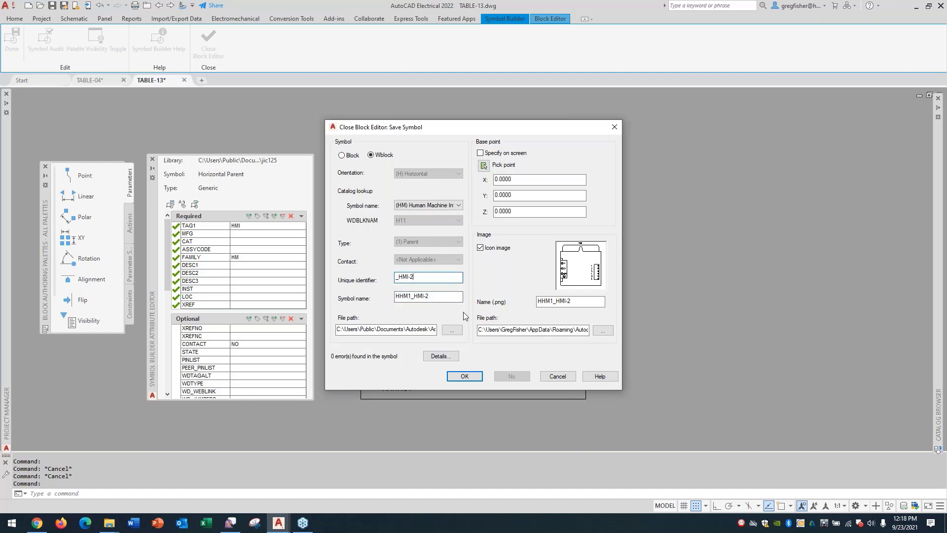
- Set the HHM1_HMI-2 symbol's file path to the C:\1_Webinar folder
left_click(452, 329)
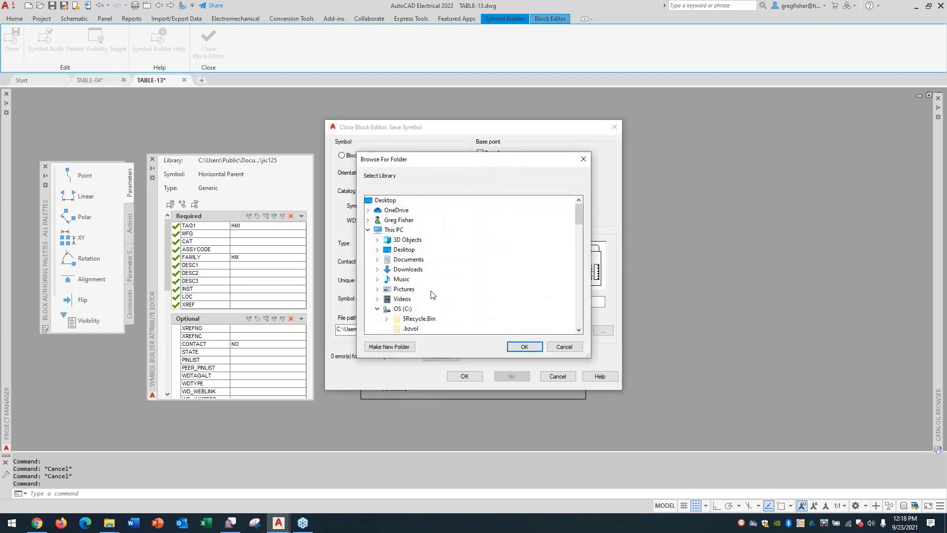
scroll(429, 296, "down", 3)
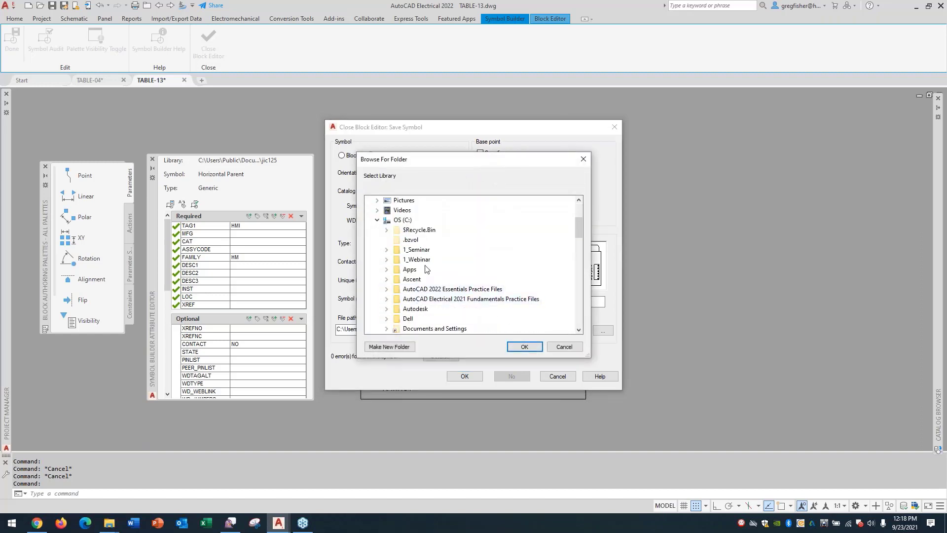
double_click(417, 260)
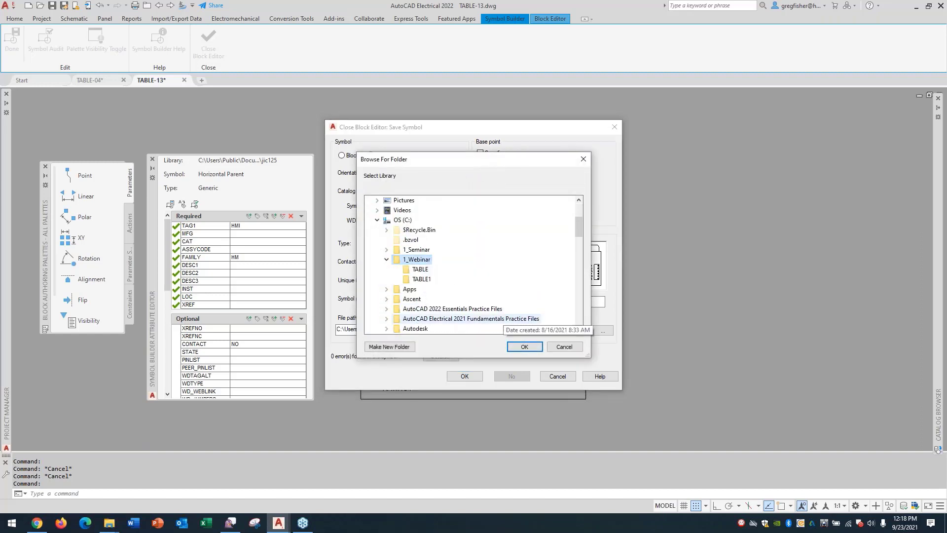
left_click(524, 346)
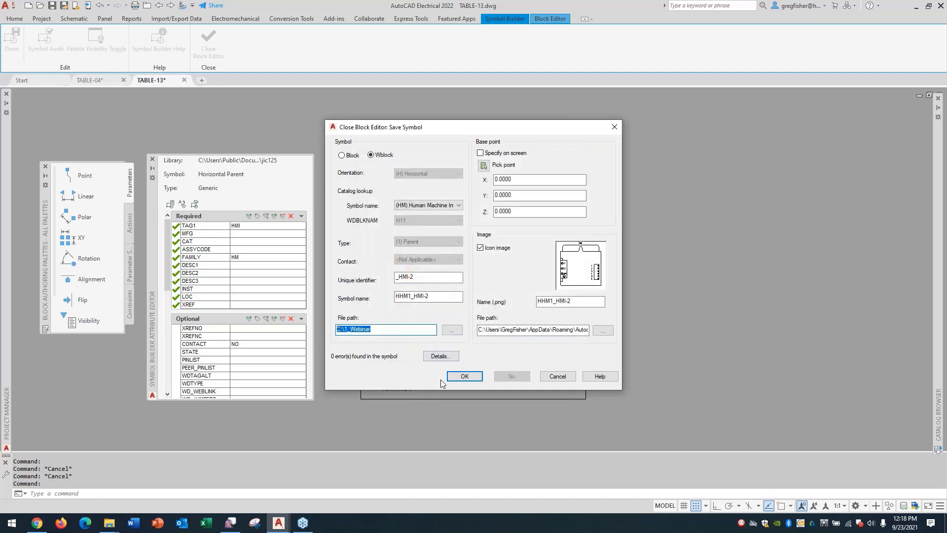
- Set the HHM1_HMI-2 icon image's file path to C:\1_Webinar
key("Tab")
key("Tab")
key("Tab")
key("Tab")
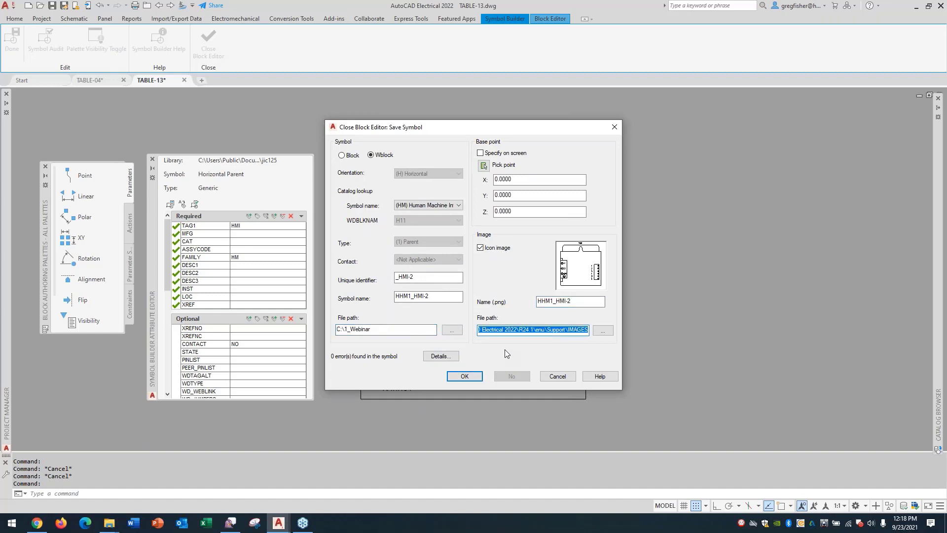
type("C:\\1_Webinar")
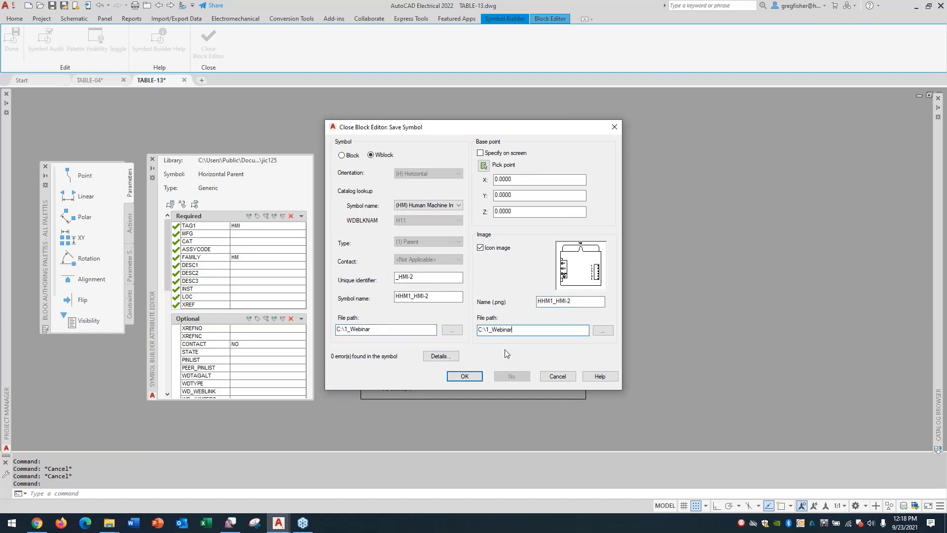
- Save the HHM1_HMI-2 symbol and insert it into the TABLE-13 schematic at line reference 1325, below the existing HMI1315 component
left_click(478, 376)
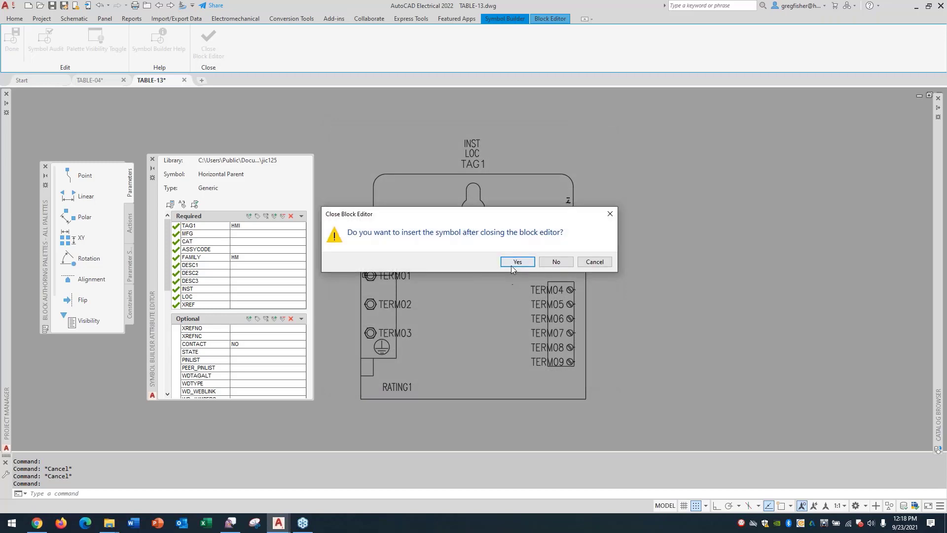
left_click(511, 265)
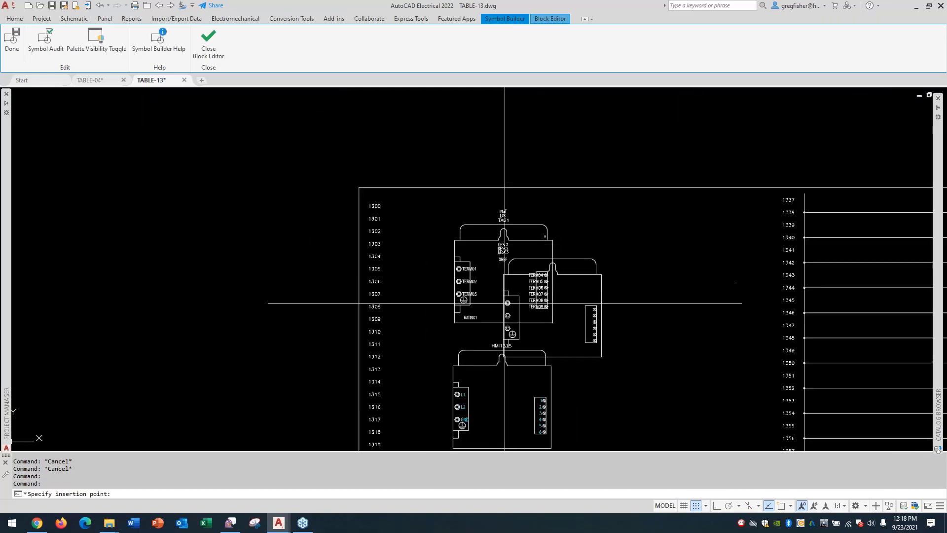
middle_click_drag(505, 303, 490, 165)
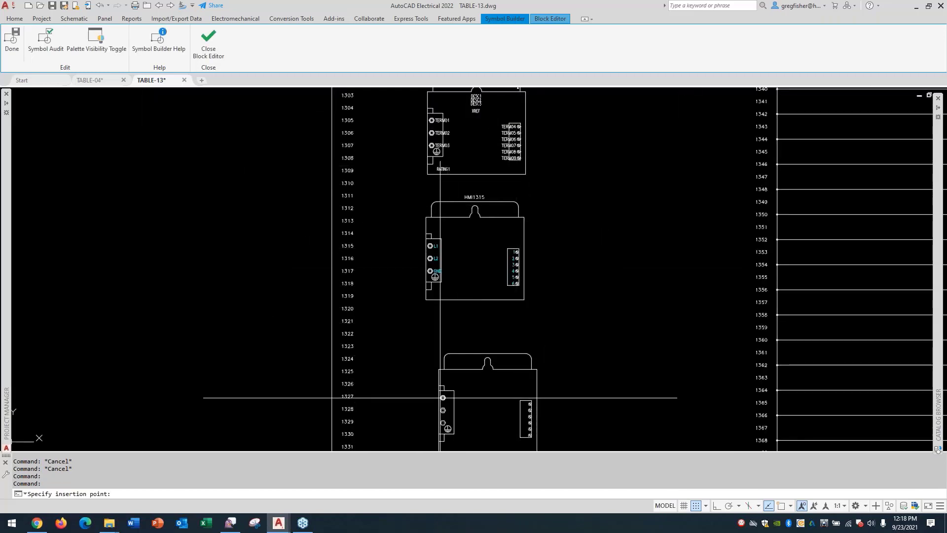
mouse_move(443, 397)
middle_mouse_down()
mouse_move(434, 317)
mouse_move(443, 264)
middle_mouse_up()
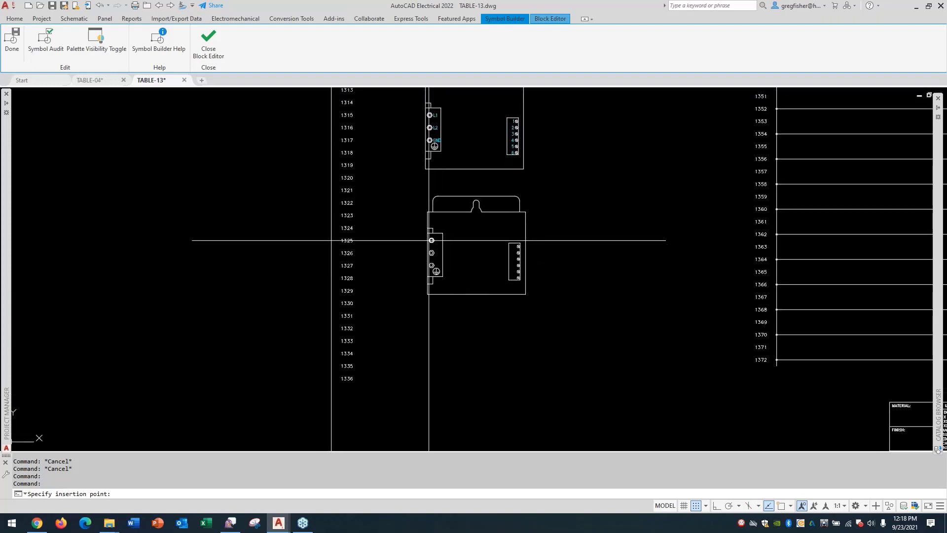
left_click(428, 241)
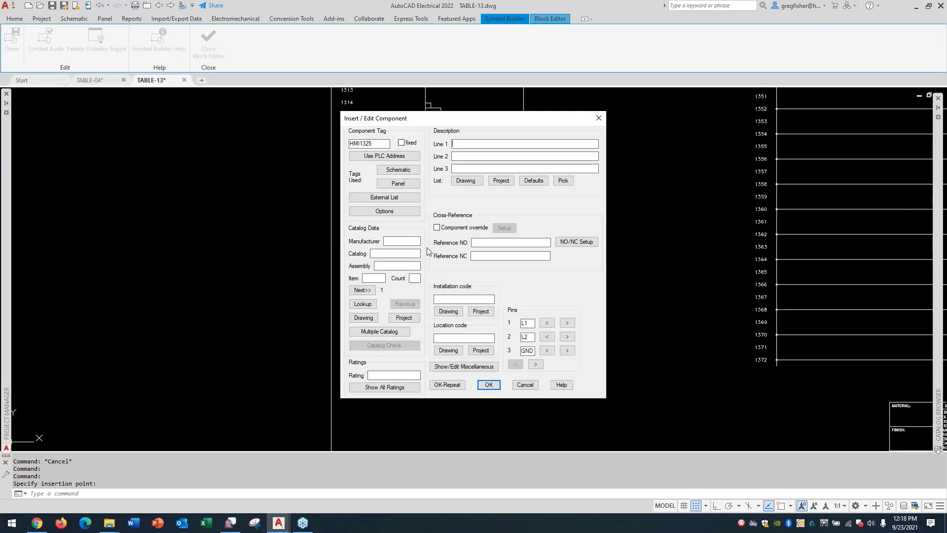
- Run the catalog lookup for the inserted symbol and create a new catalog table for the general HM family
left_click(363, 304)
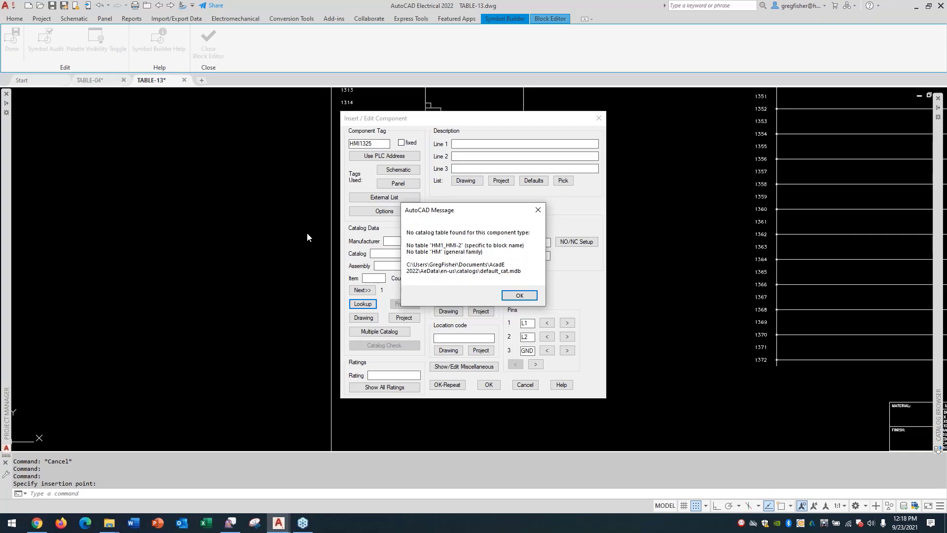
left_click(519, 296)
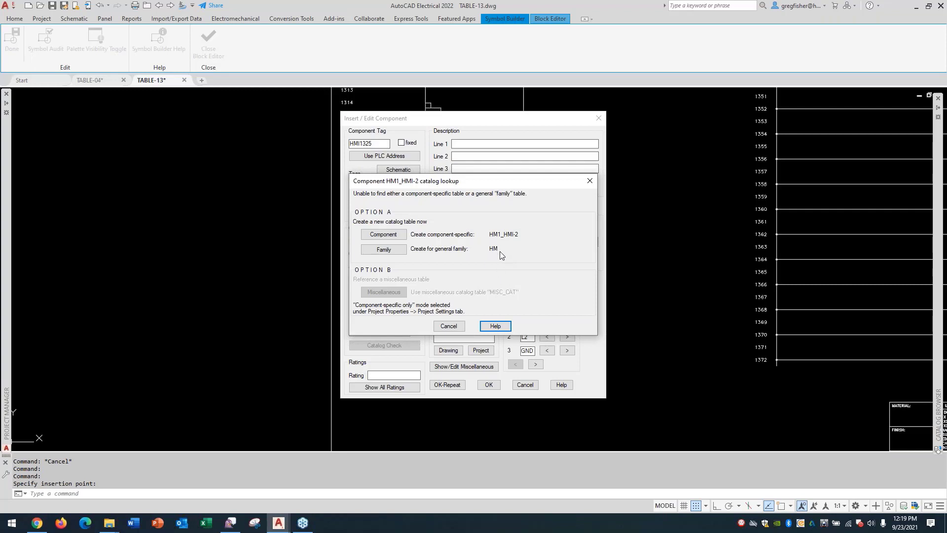
left_click(383, 250)
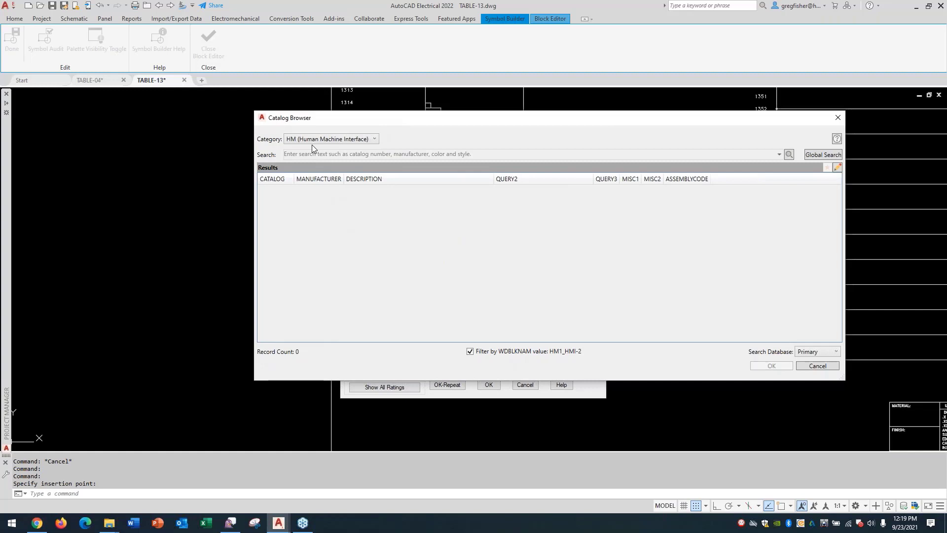
- Examine the catalog category list around the HM (Human Machine Interface) entry
left_click(375, 141)
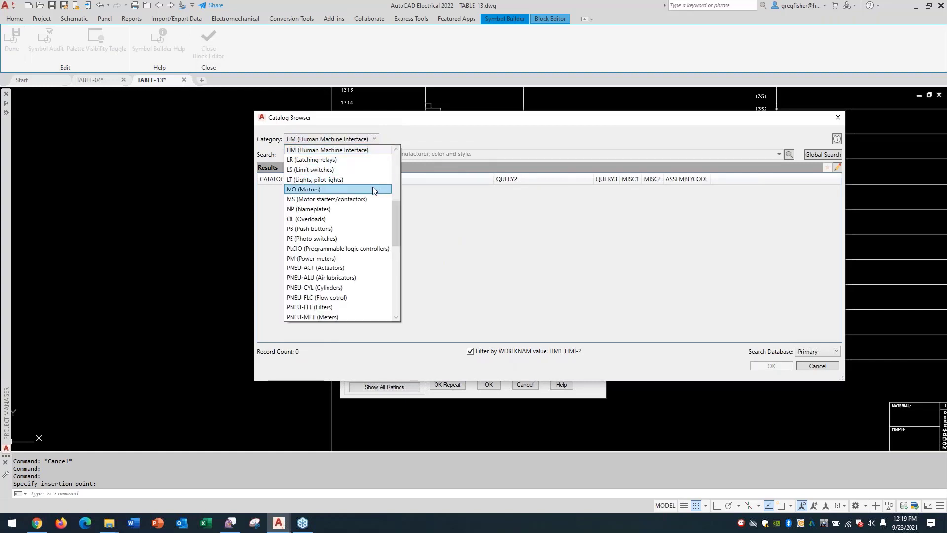
scroll(372, 187, "up", 1)
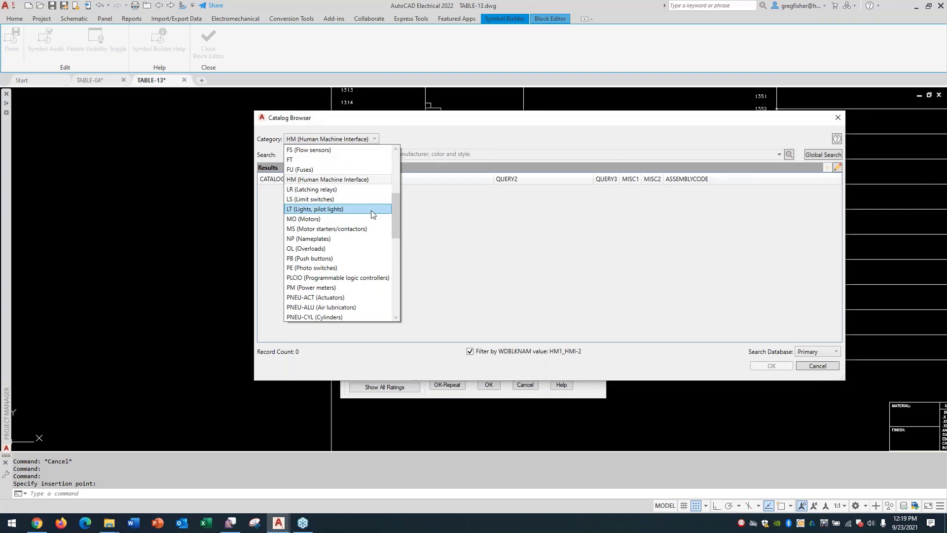
left_click(376, 140)
left_click(376, 140)
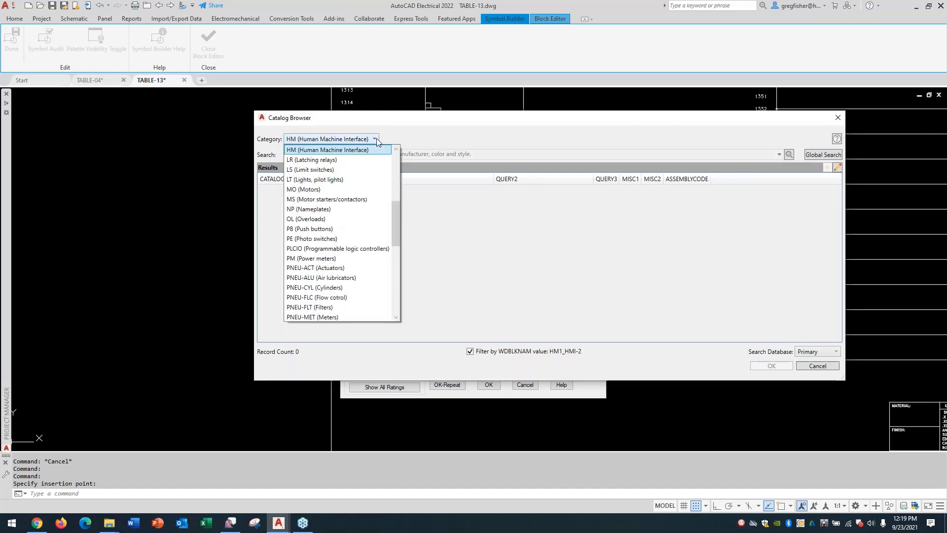
left_click(396, 149)
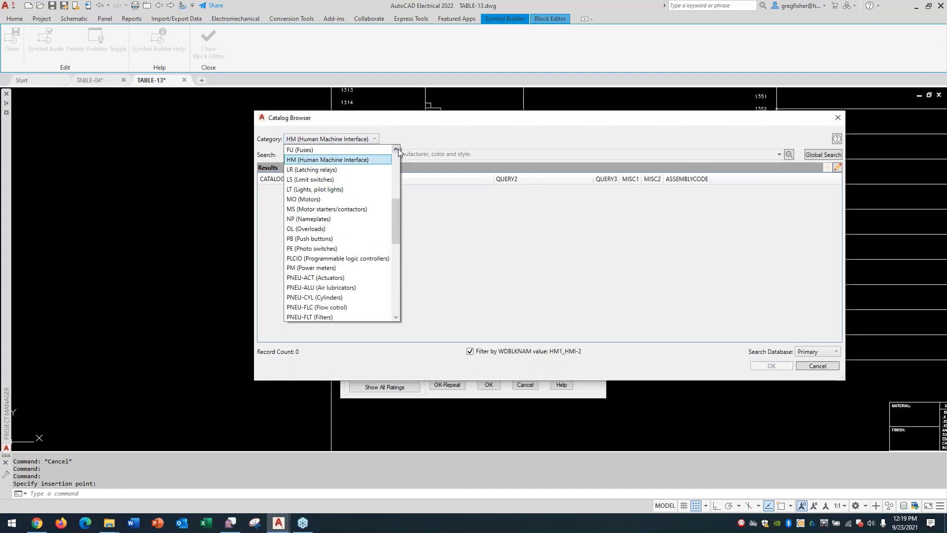
left_click(396, 149)
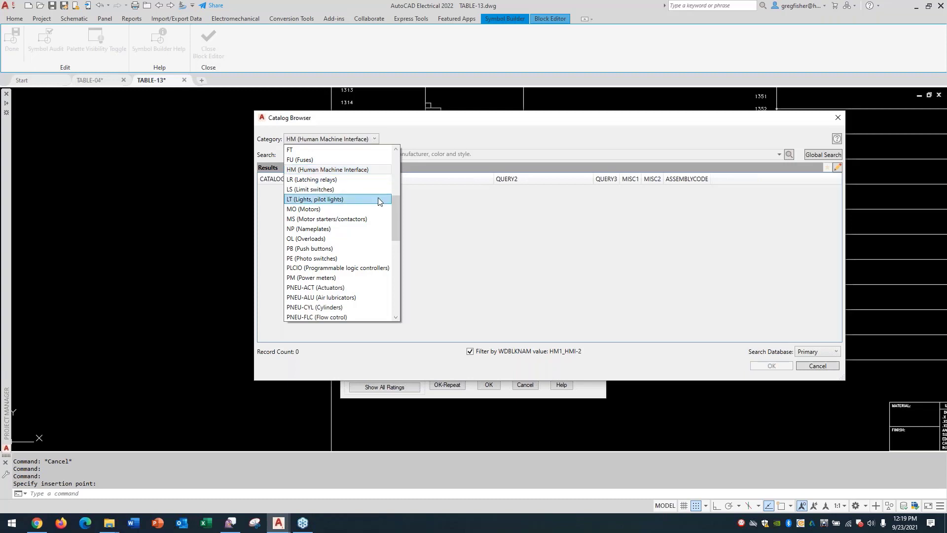
scroll(375, 201, "up", 1)
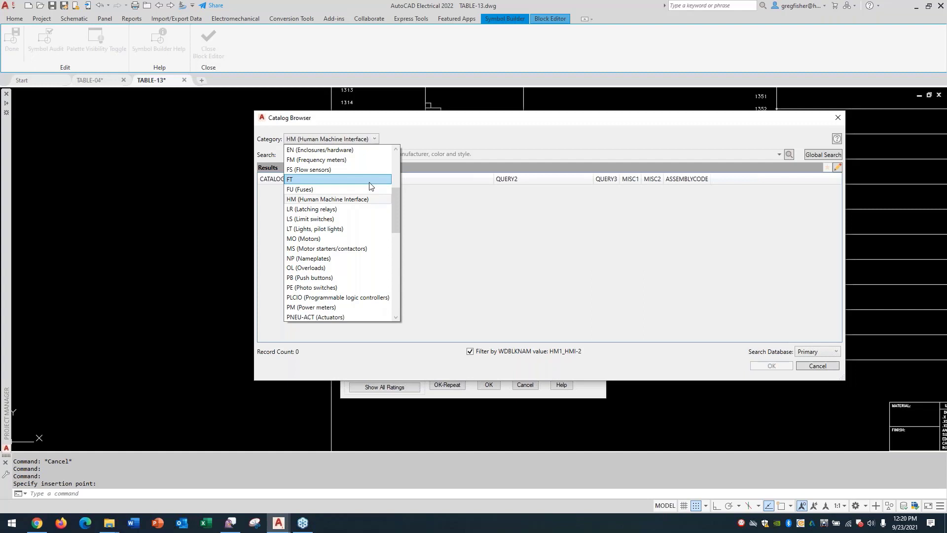
left_click(378, 141)
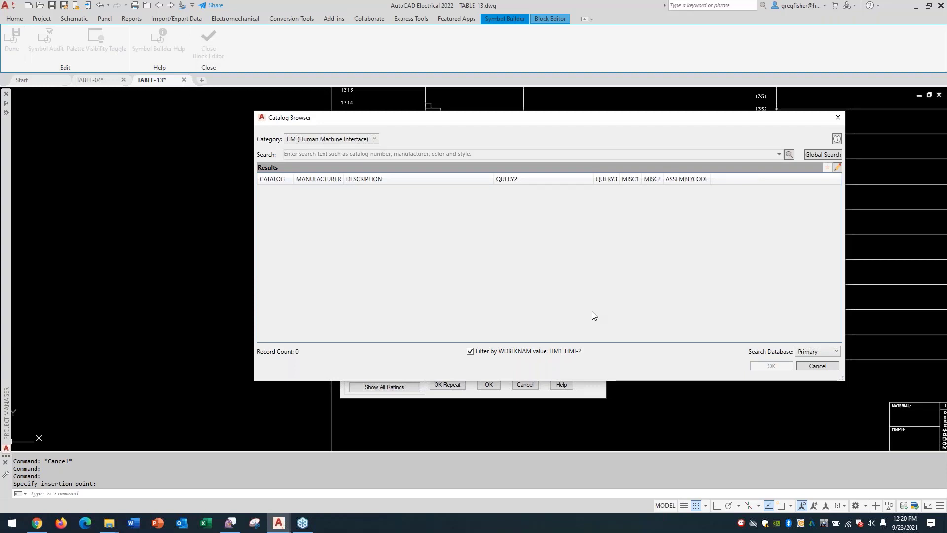
- Leave the catalog lookup without choosing a part and accept the HMI1325 component data
left_click(818, 366)
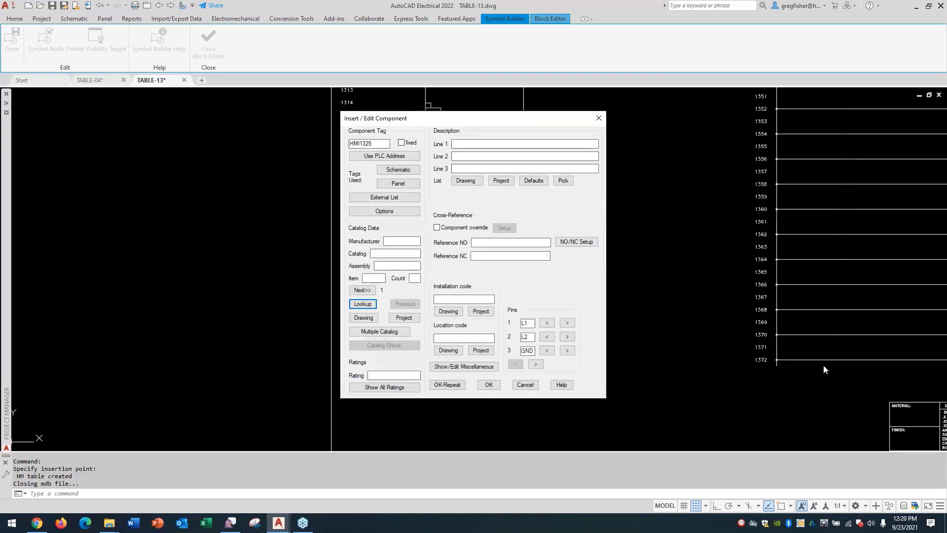
left_click(488, 385)
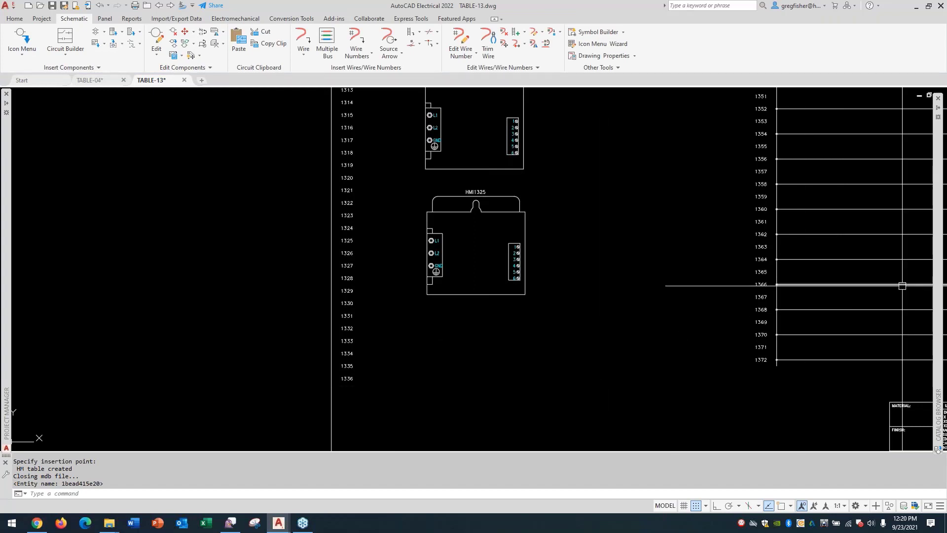
- Check the Catalog Browser's category list for the HM (Human Machine Interface) family
mouse_move(938, 256)
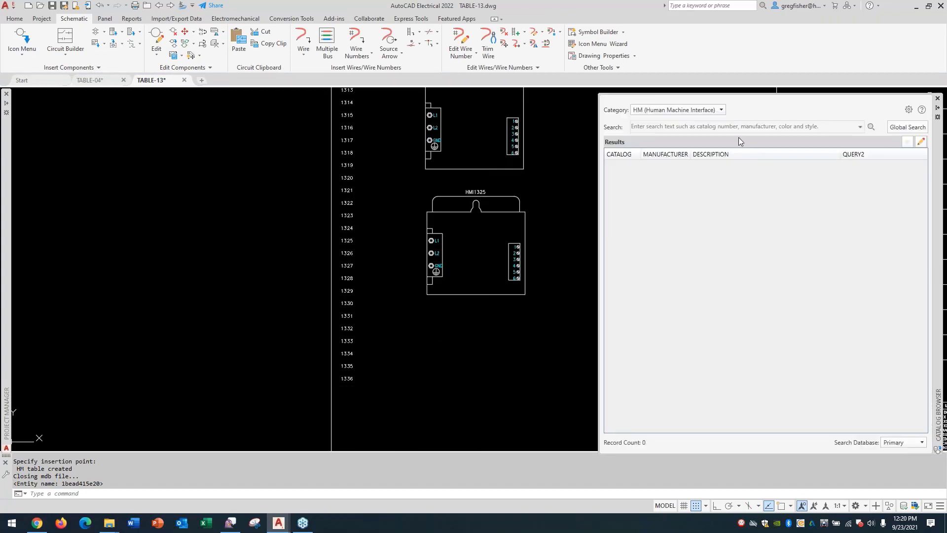
left_click(722, 111)
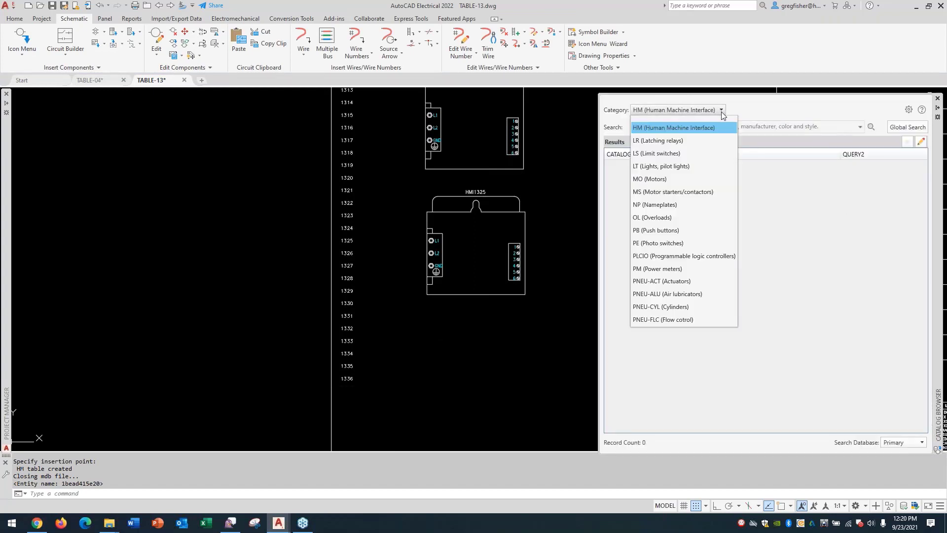
left_click(722, 112)
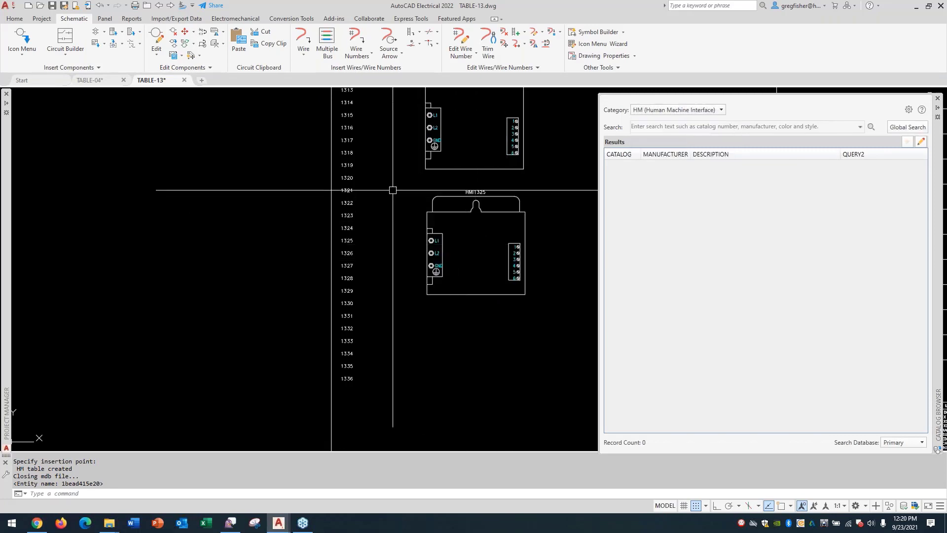
- Open default_cat.mdb for adding a new table, inspect the HM entry among its existing tables, and exit without adding one
left_click(41, 19)
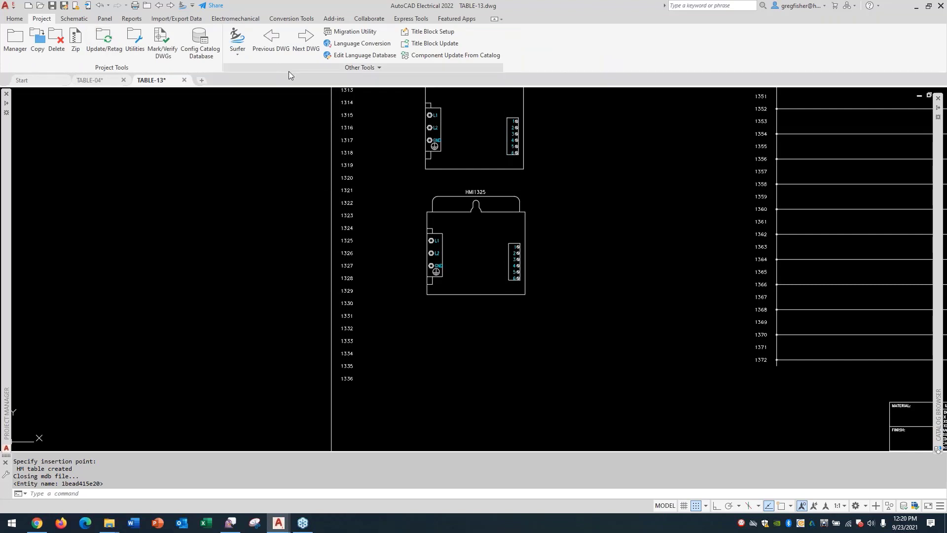
left_click(337, 68)
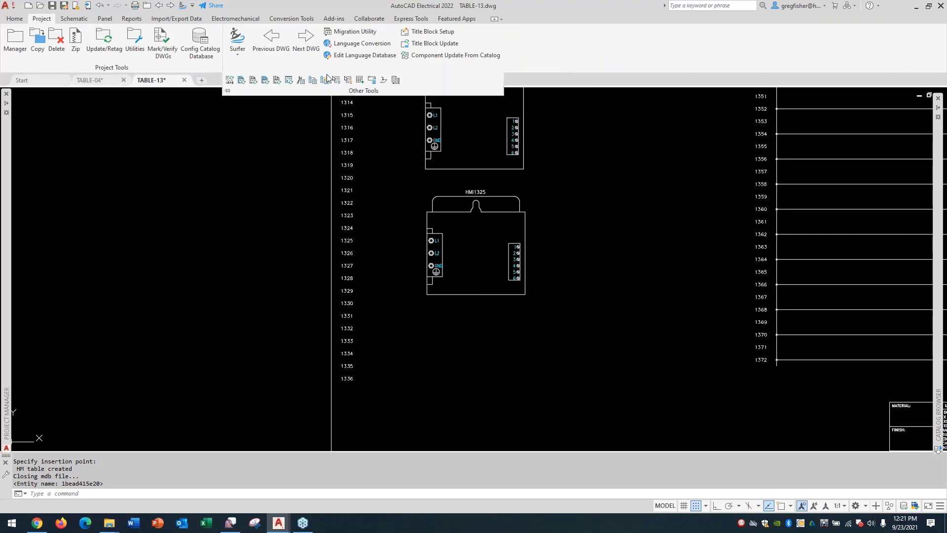
left_click(360, 80)
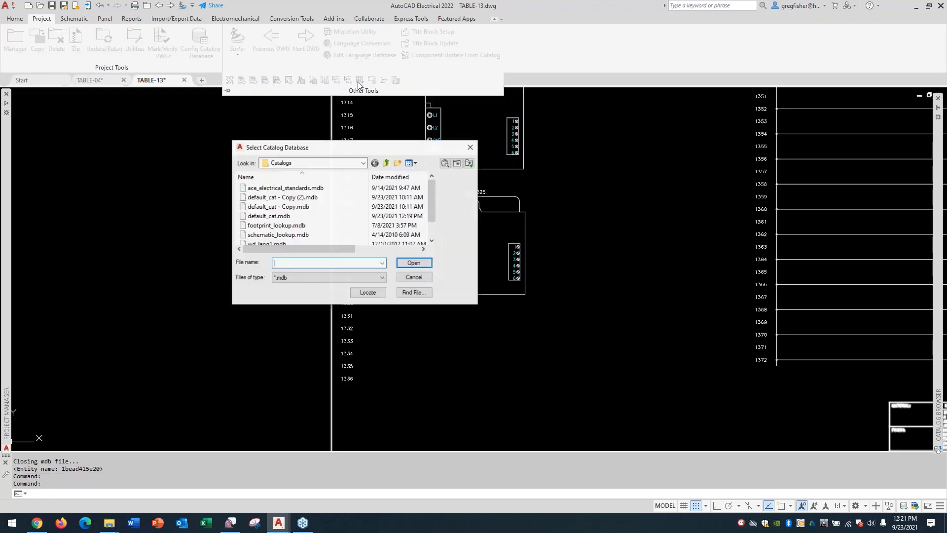
left_click(318, 217)
left_click(414, 263)
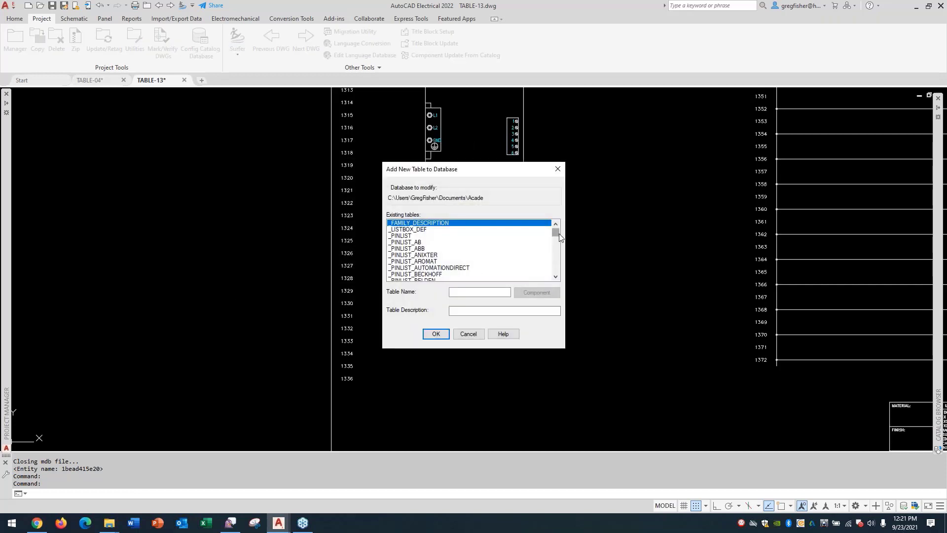
left_click_drag(559, 233, 556, 257)
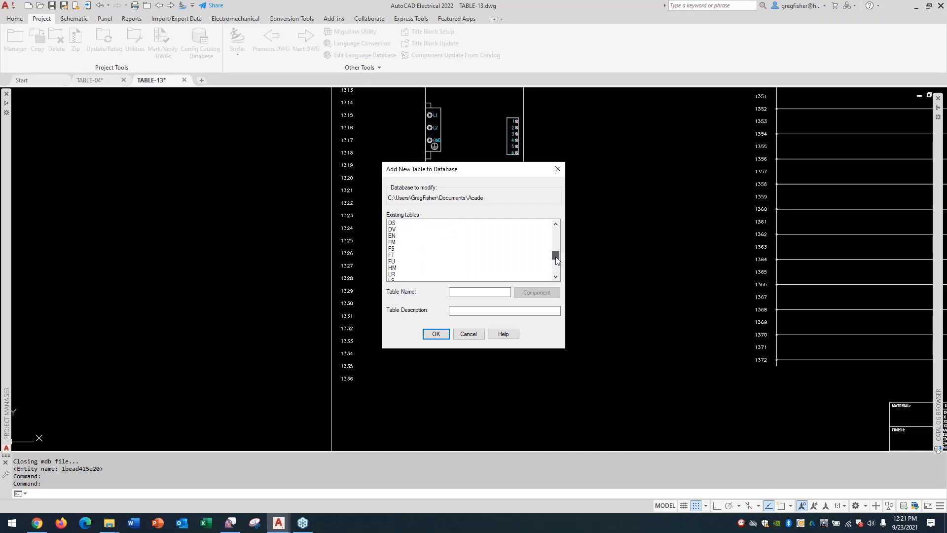
left_click(394, 267)
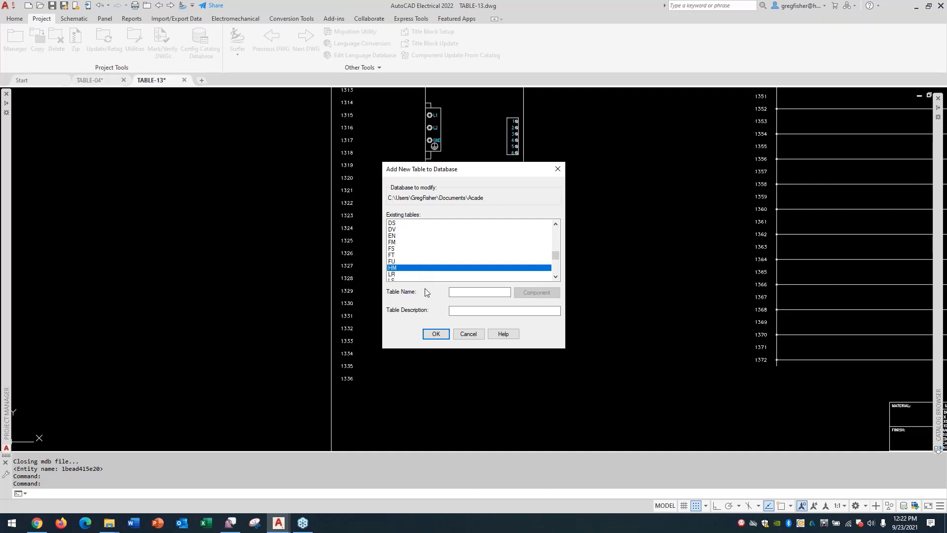
left_click(468, 334)
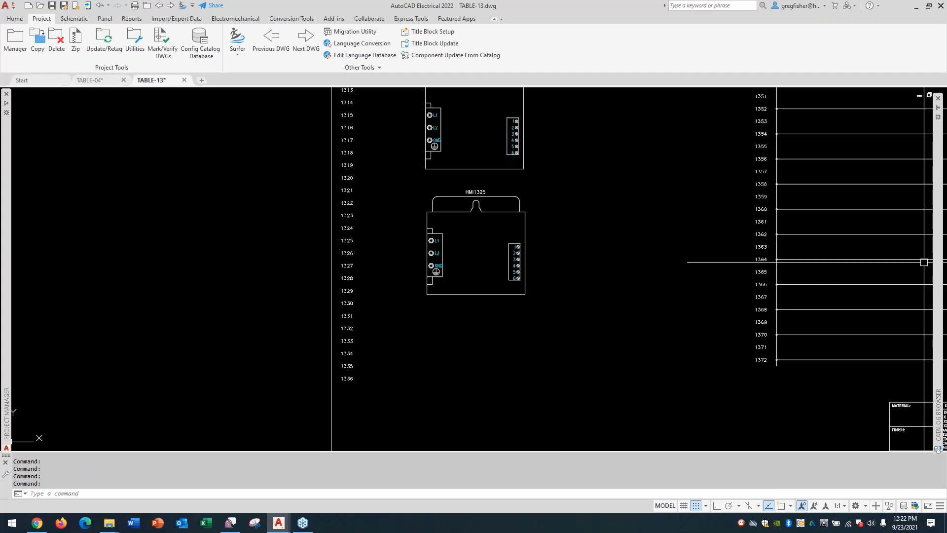
- Switch to File Explorer's Catalogs folder, bring its window into view, and select the default_cat.mdb database
left_click(109, 523)
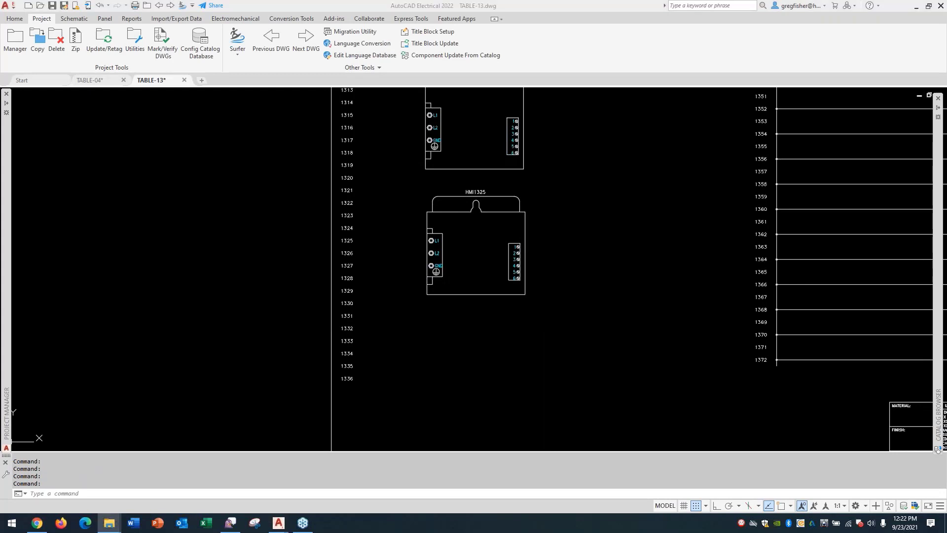
left_click(666, 235)
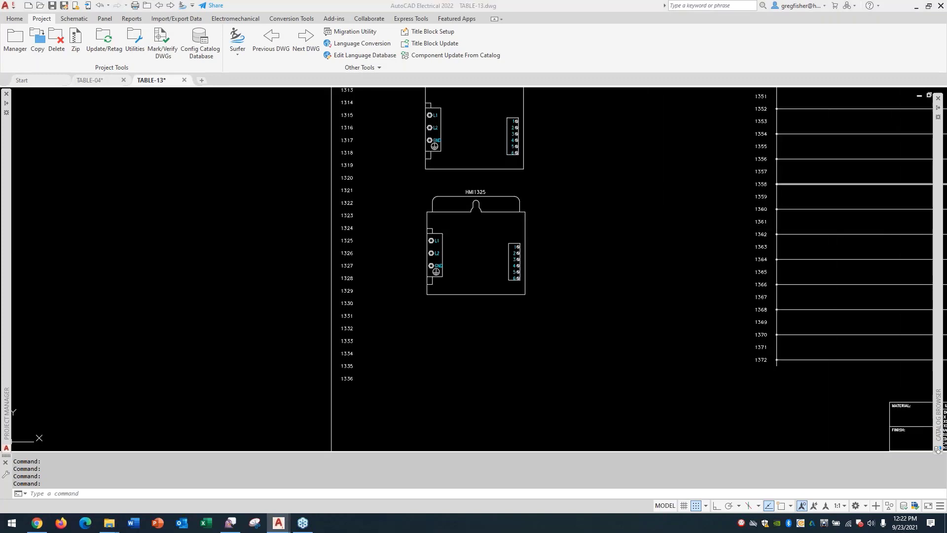
left_click_drag(946, 106, 529, 72)
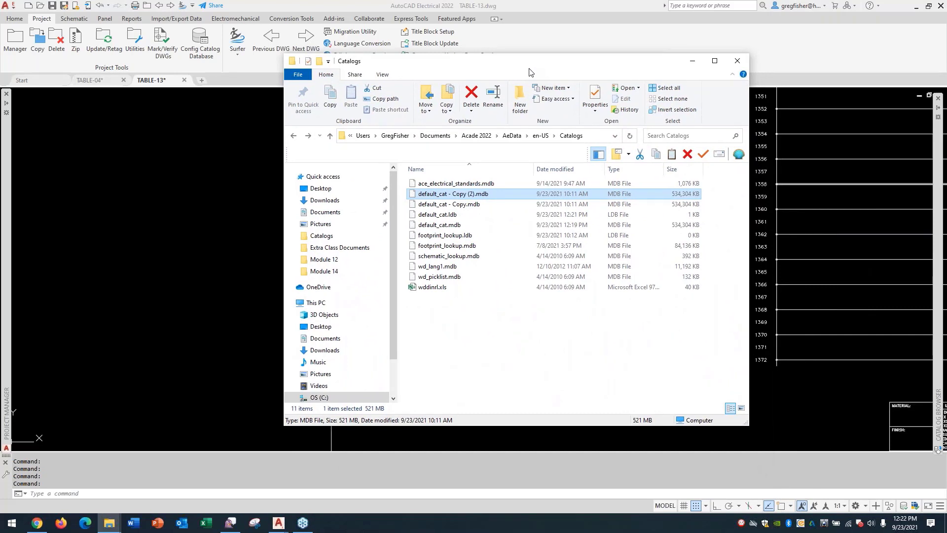
left_click(447, 228)
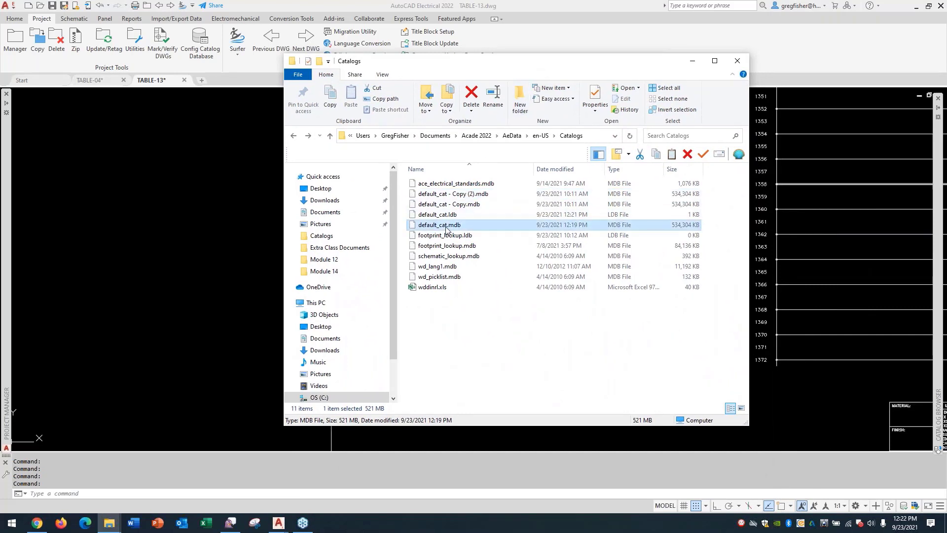
- Exit AutoCAD Electrical, saving the changes to TABLE-13.dwg and discarding those to TABLE-04.dwg
left_click(940, 10)
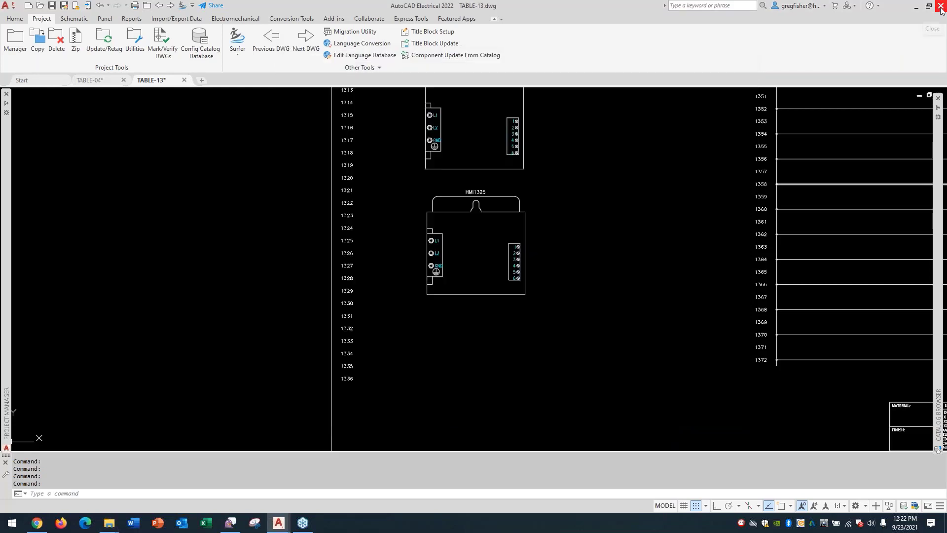
left_click(941, 9)
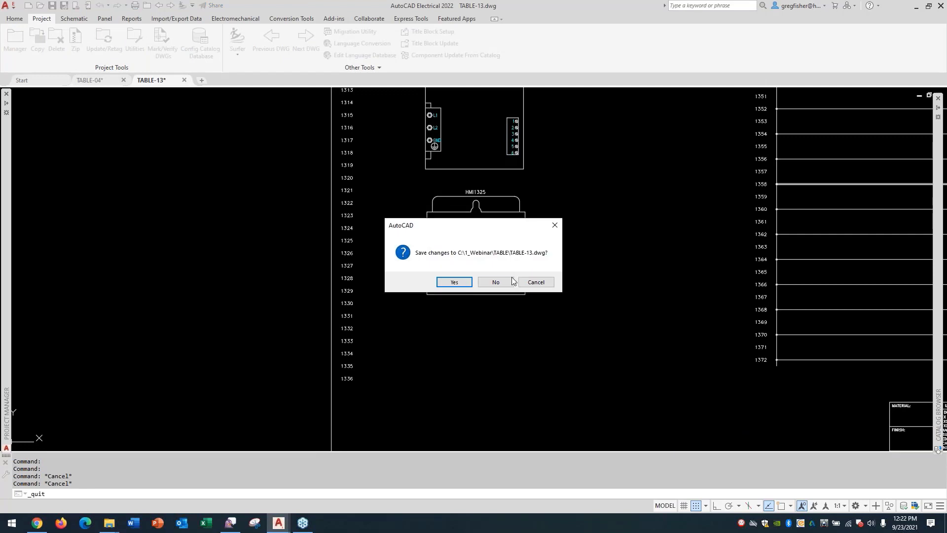
left_click(457, 282)
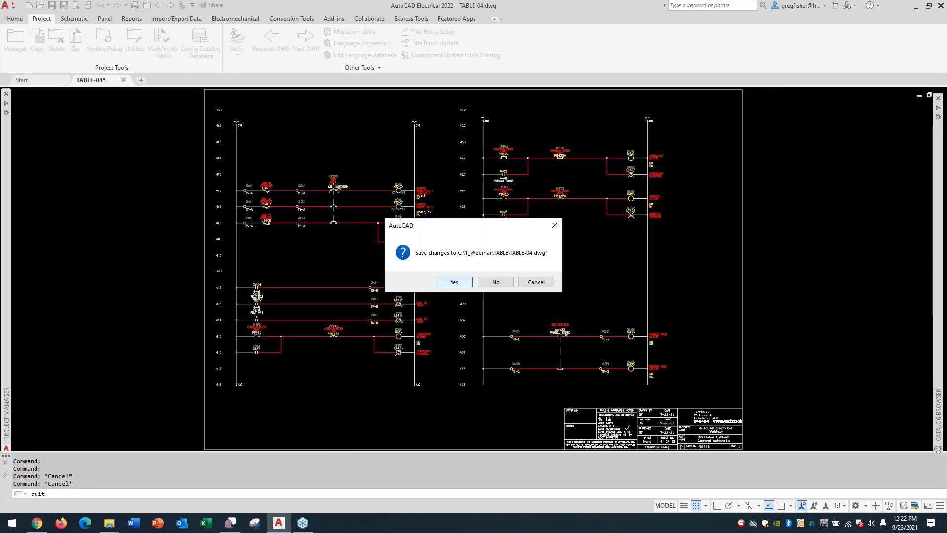
left_click(496, 282)
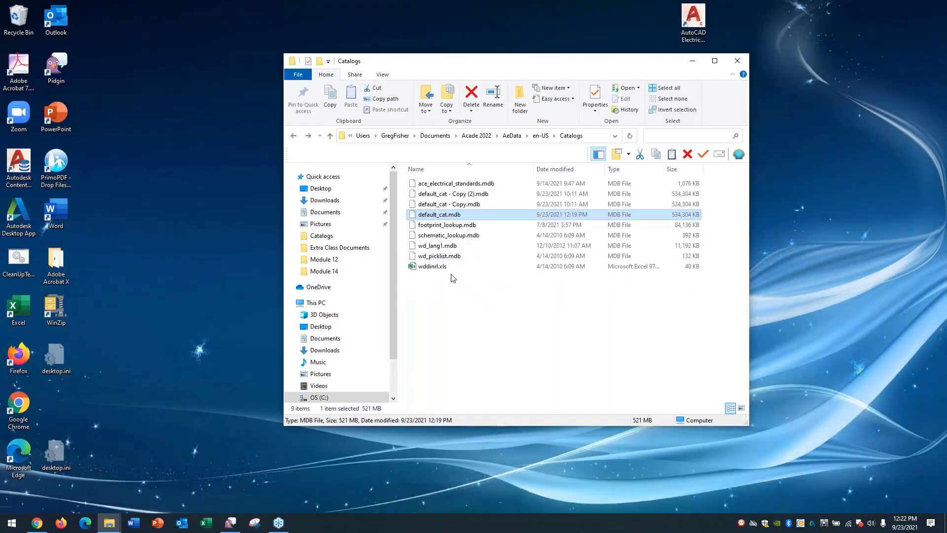
- Delete default_cat.mdb from the Catalogs folder and rename default_cat - Copy.mdb as default_cat.mdb
right_click(453, 217)
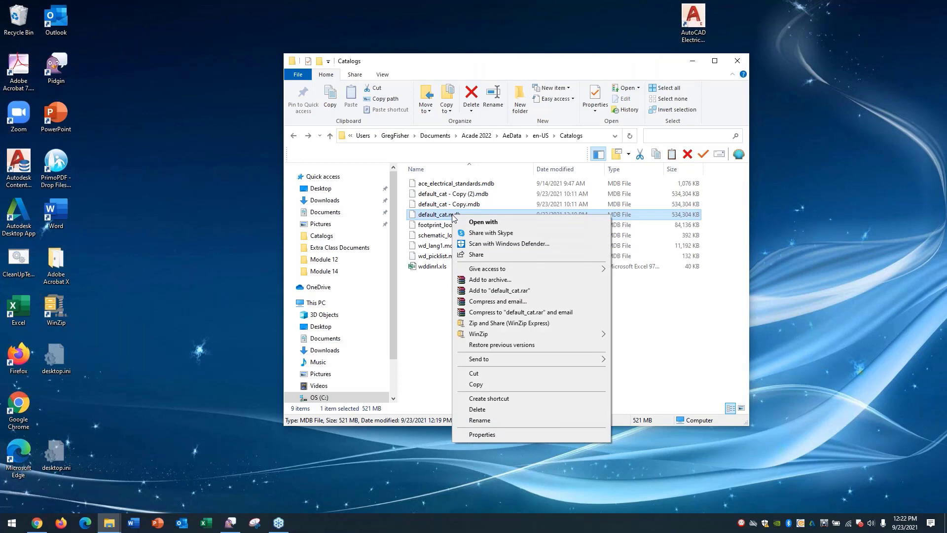
left_click(477, 410)
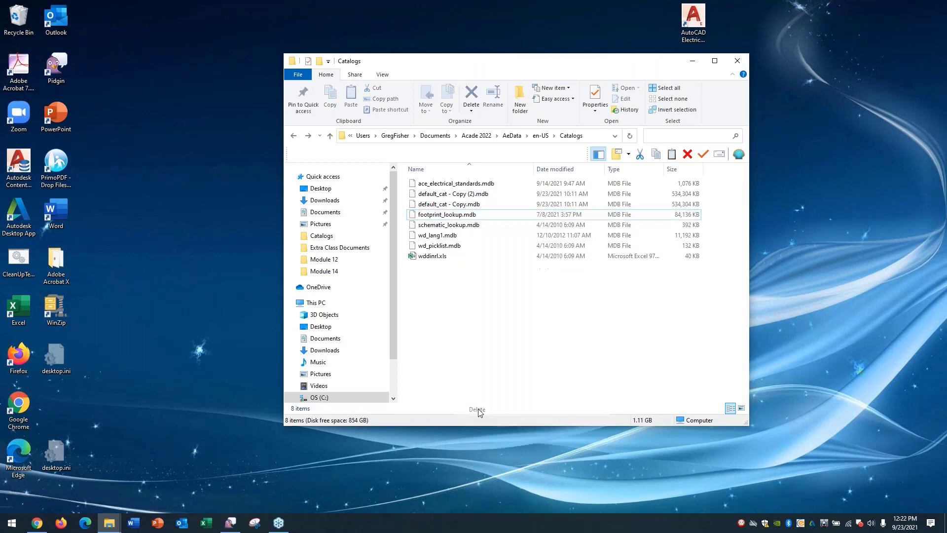
left_click(443, 207)
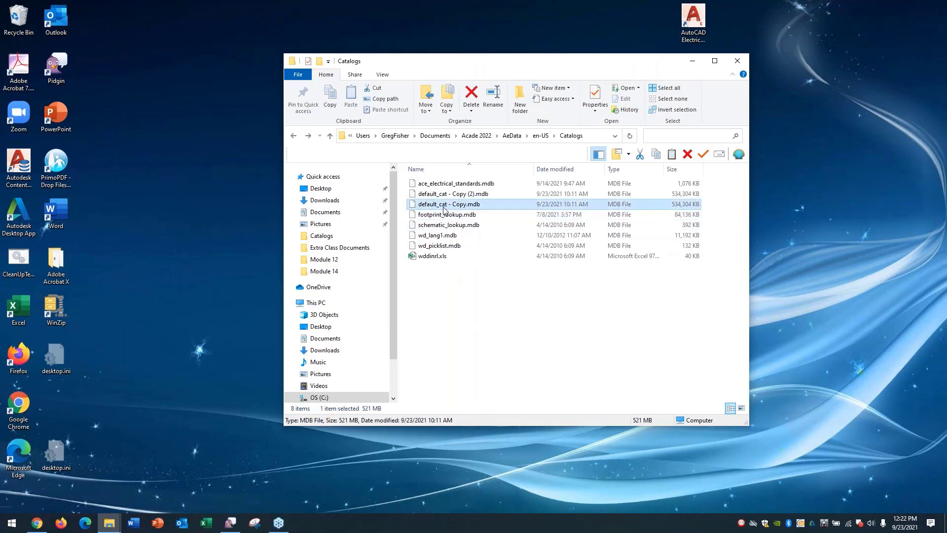
key("F2")
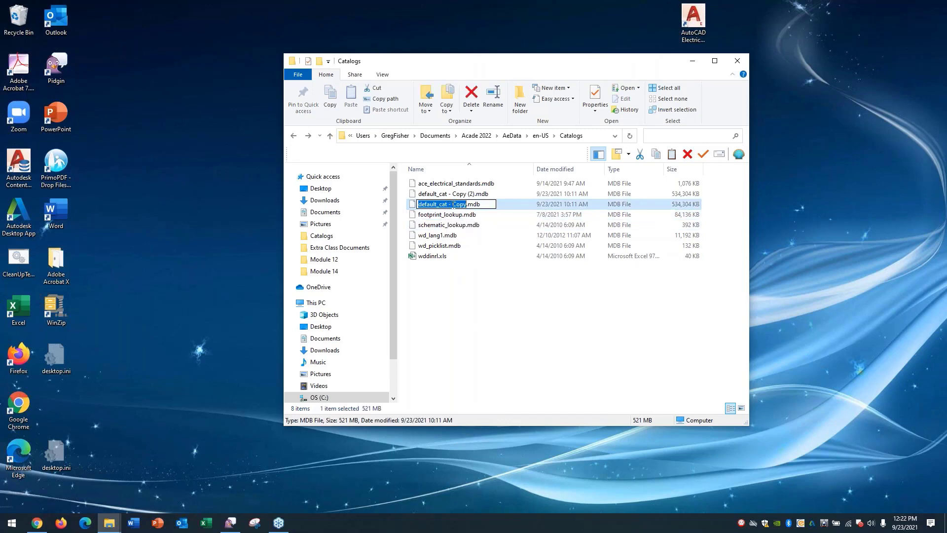
left_click_drag(448, 205, 467, 205)
key("Delete")
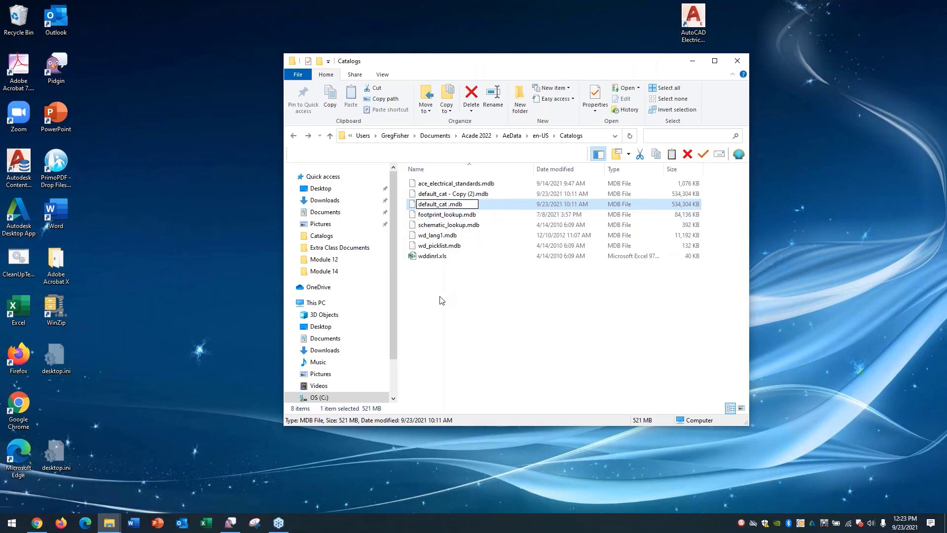
key("BackSpace")
left_click(442, 301)
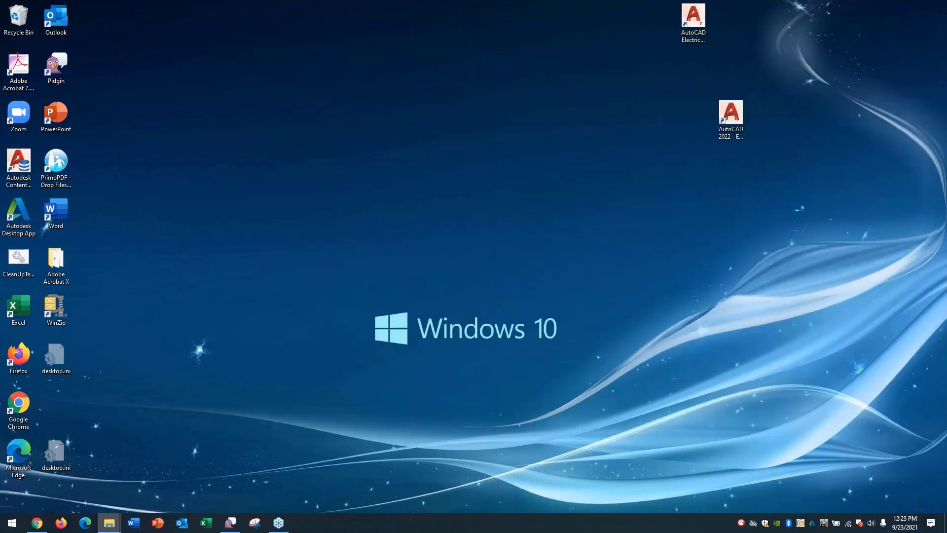
- Start AutoCAD Electrical and open the recent drawing TABLE-13
double_click(697, 32)
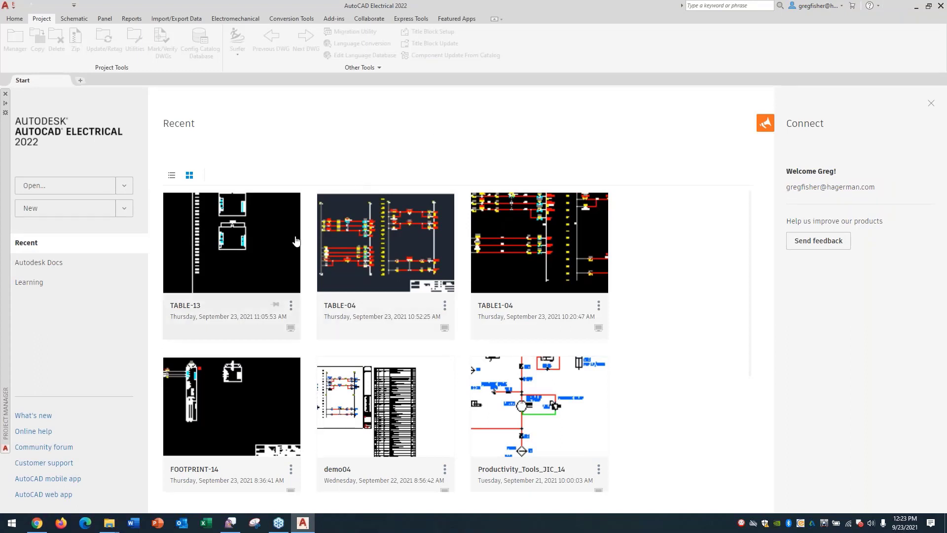
left_click(282, 253)
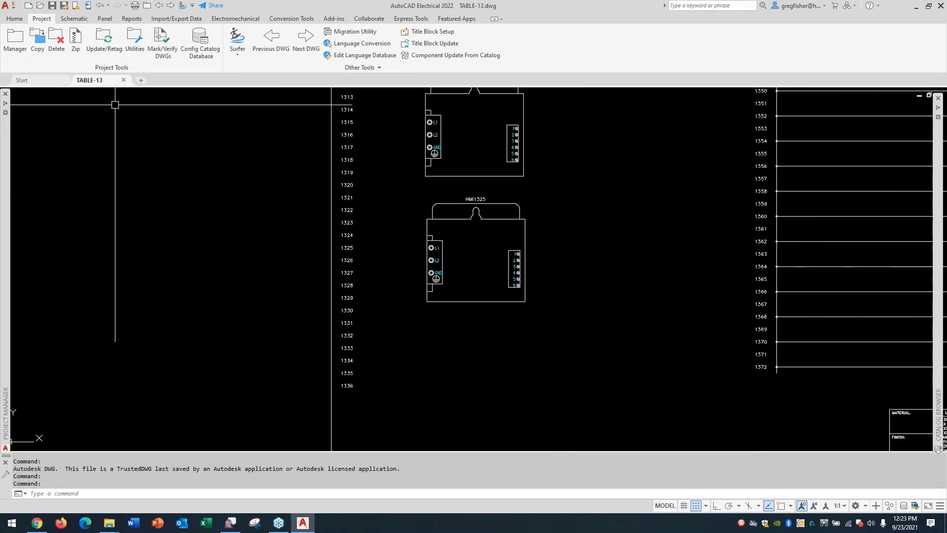
- Open default_cat.mdb for adding a new table, look for HM among its existing tables, and exit without adding one
left_click(401, 67)
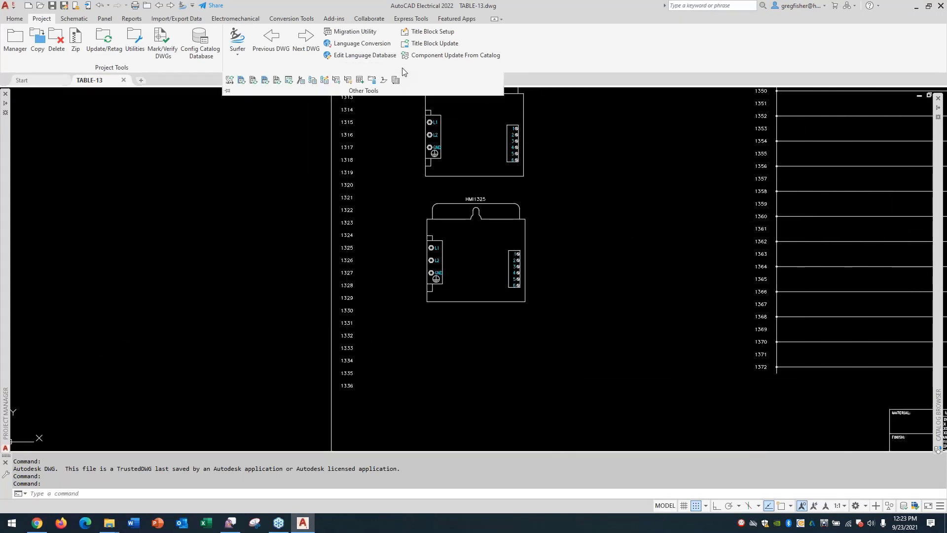
left_click(360, 80)
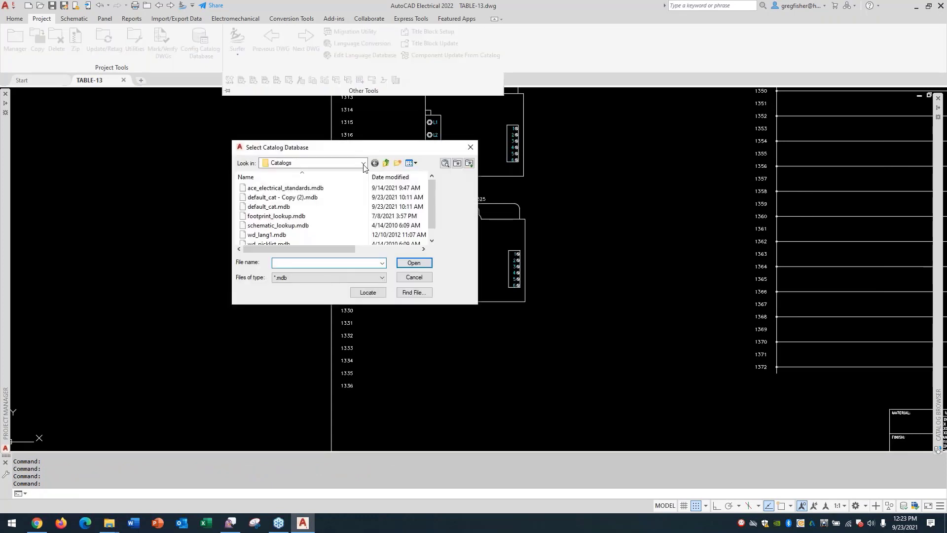
left_click(339, 207)
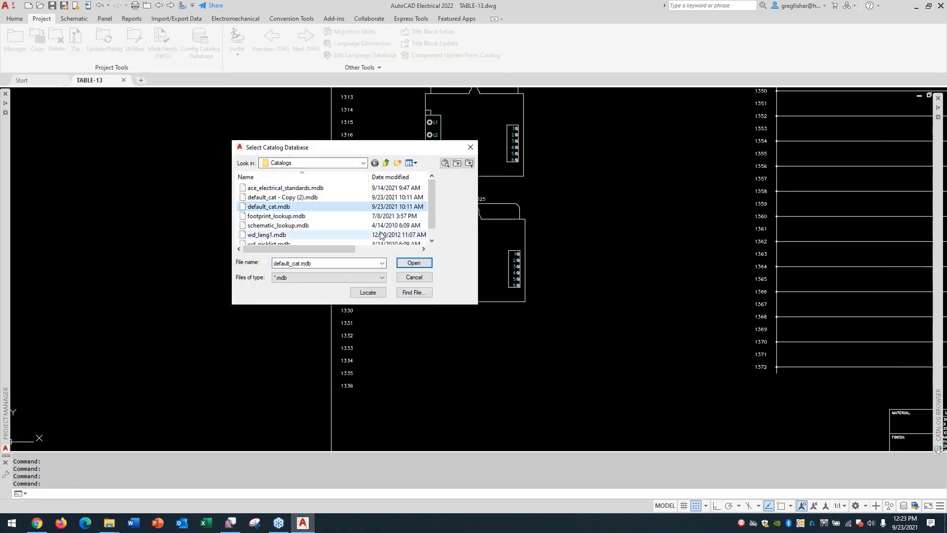
left_click(410, 263)
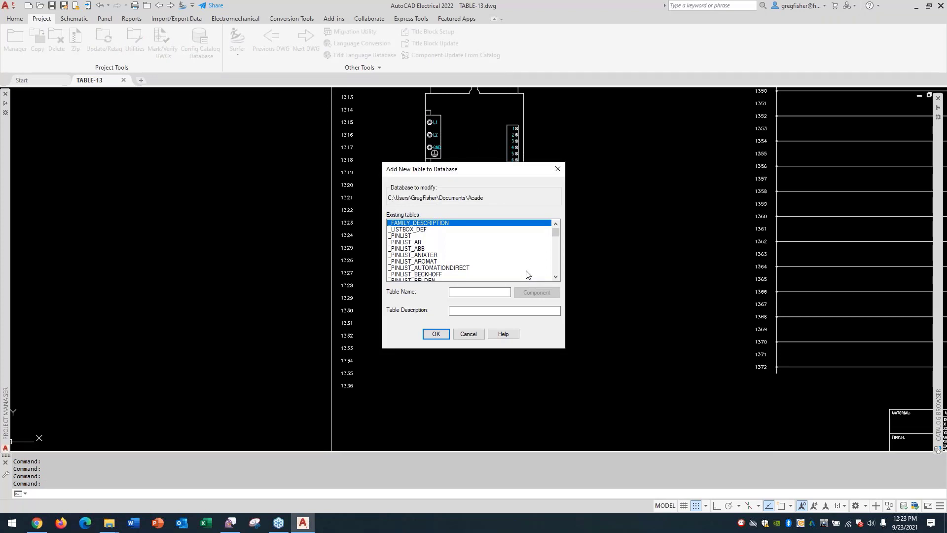
scroll(527, 262, "down", 10)
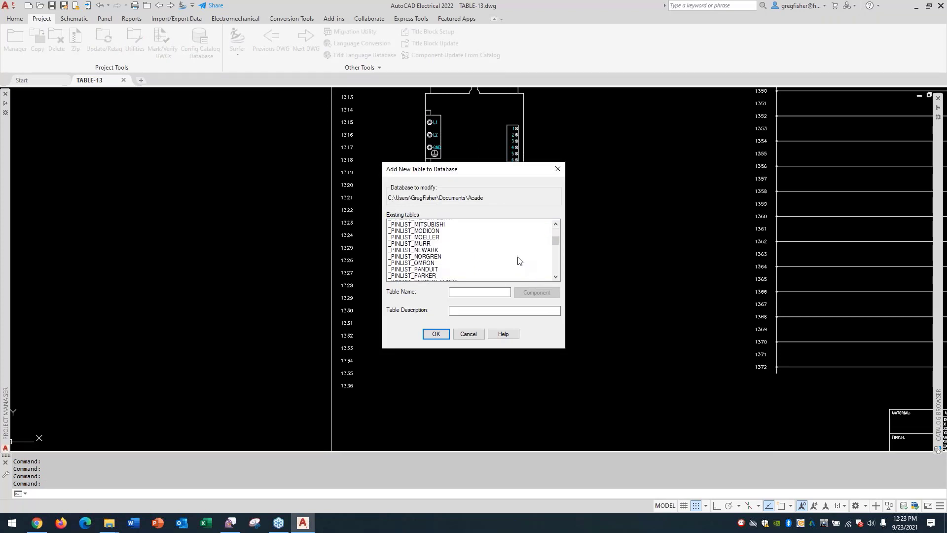
scroll(517, 262, "down", 10)
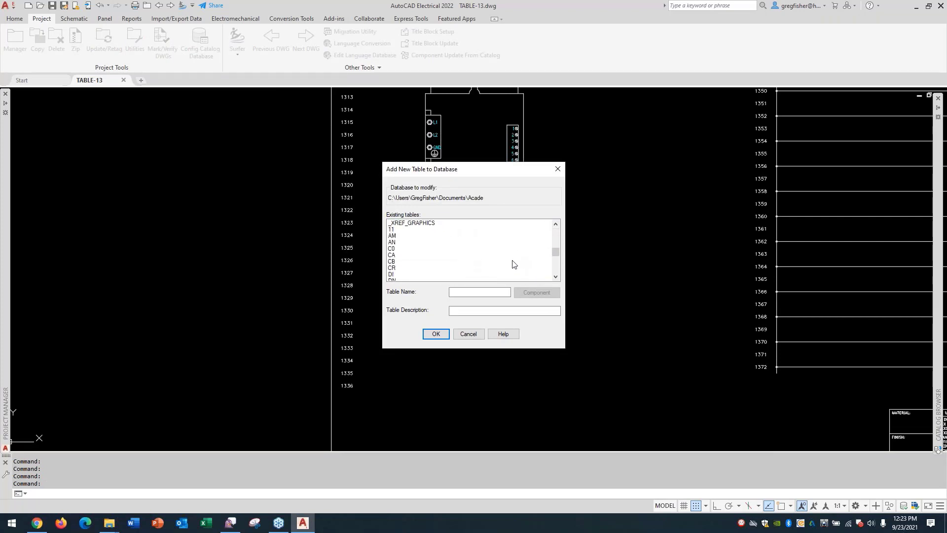
scroll(513, 264, "down", 3)
left_click(469, 334)
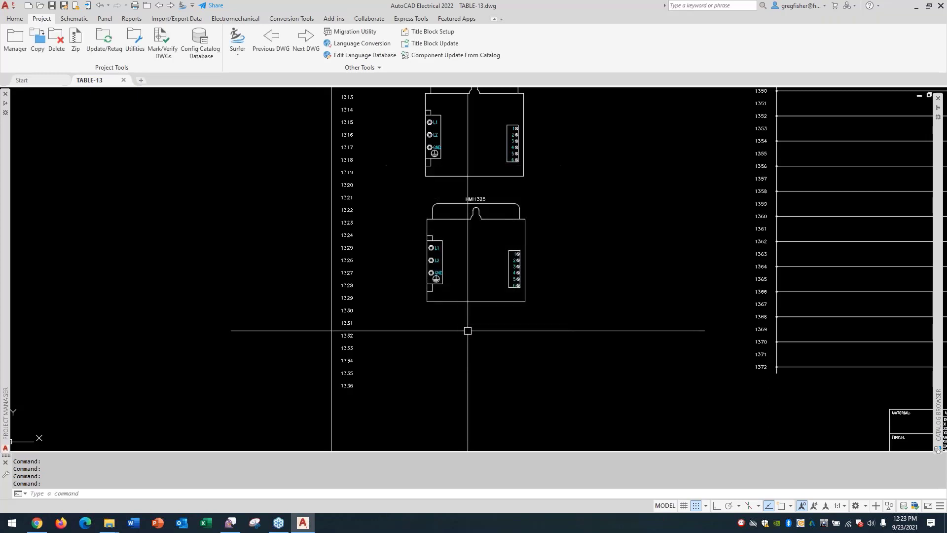
- Look through the Catalog Browser's categories for an HM family
mouse_move(939, 217)
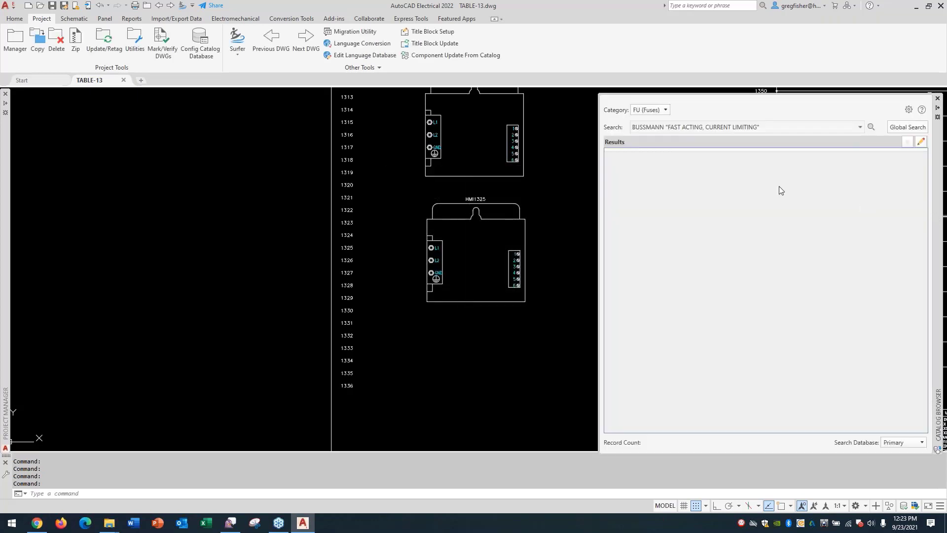
left_click(668, 109)
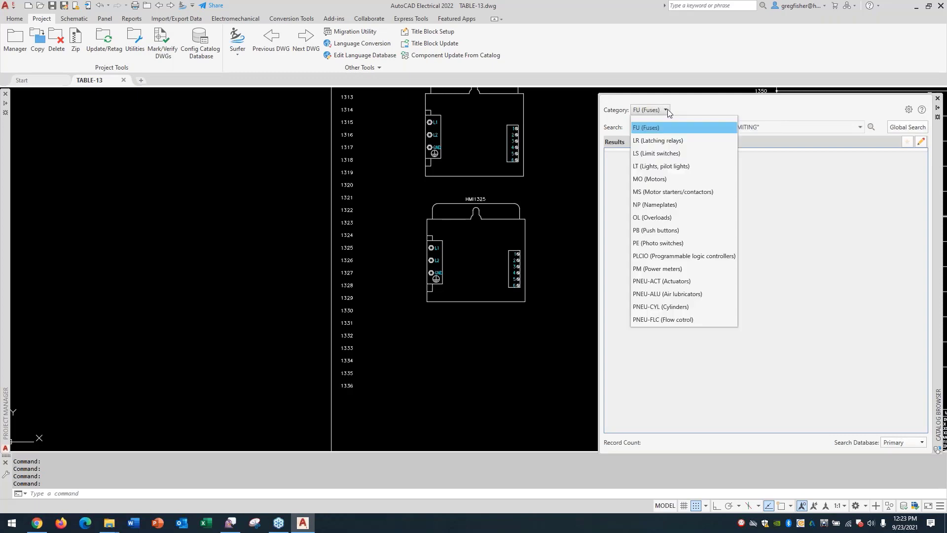
scroll(697, 166, "up", 1)
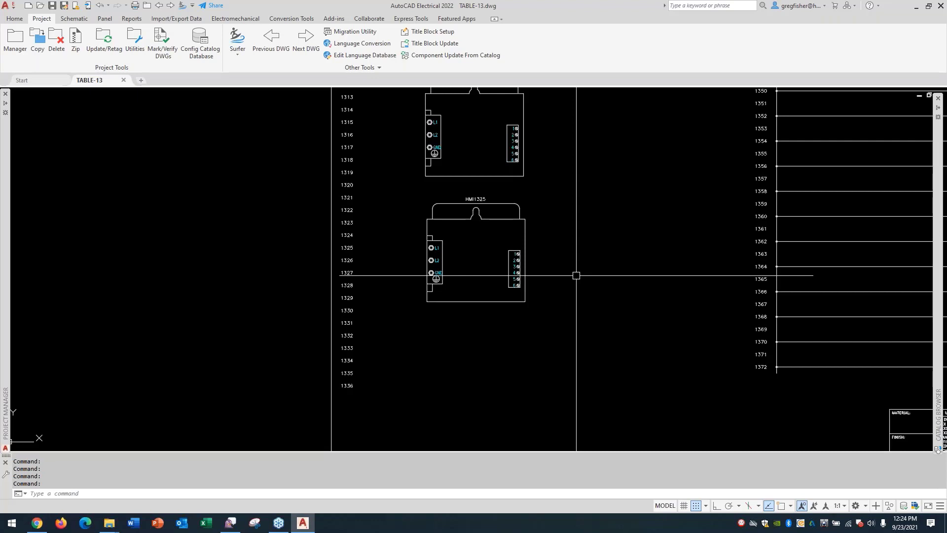
- Add a new table named HM with the description Human Machine Interface to default_cat.mdb
left_click(374, 69)
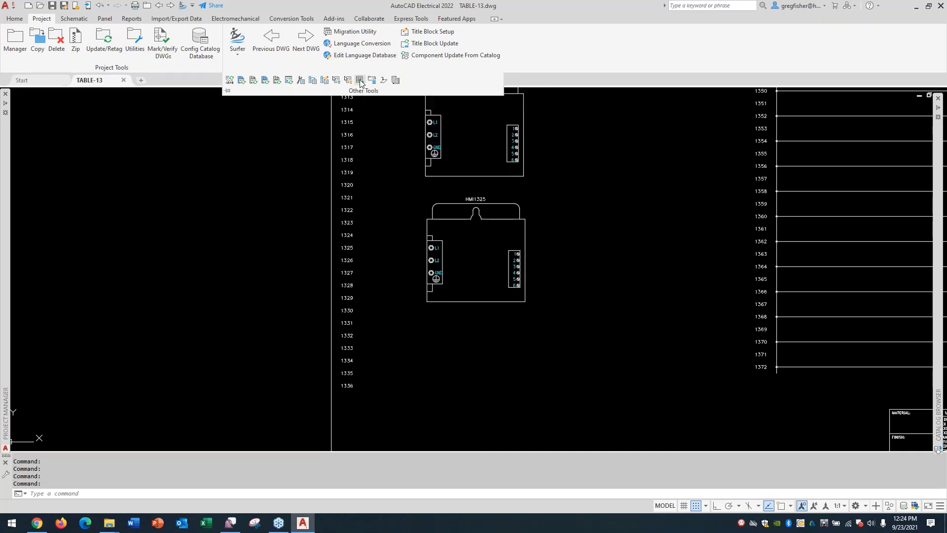
left_click(359, 81)
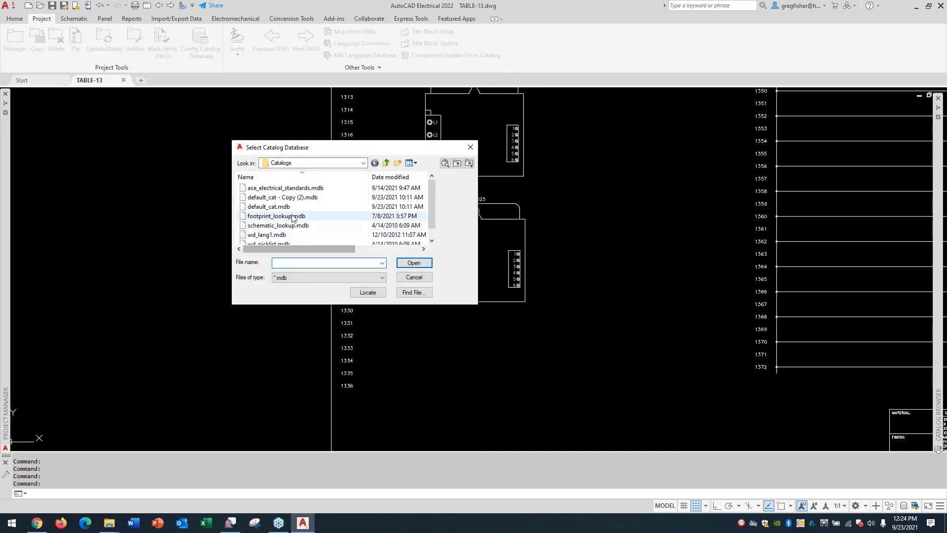
left_click(276, 207)
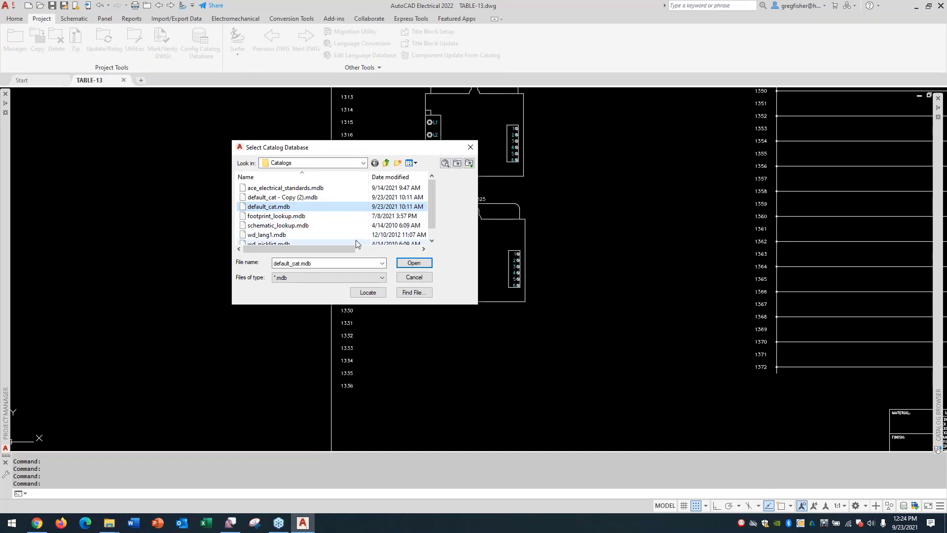
left_click(413, 264)
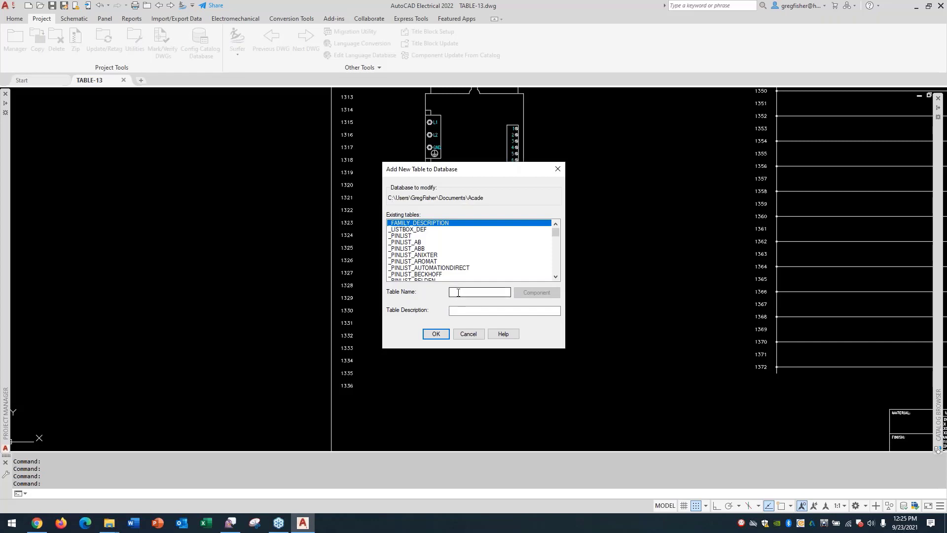
left_click(459, 292)
type("HM")
left_click(459, 311)
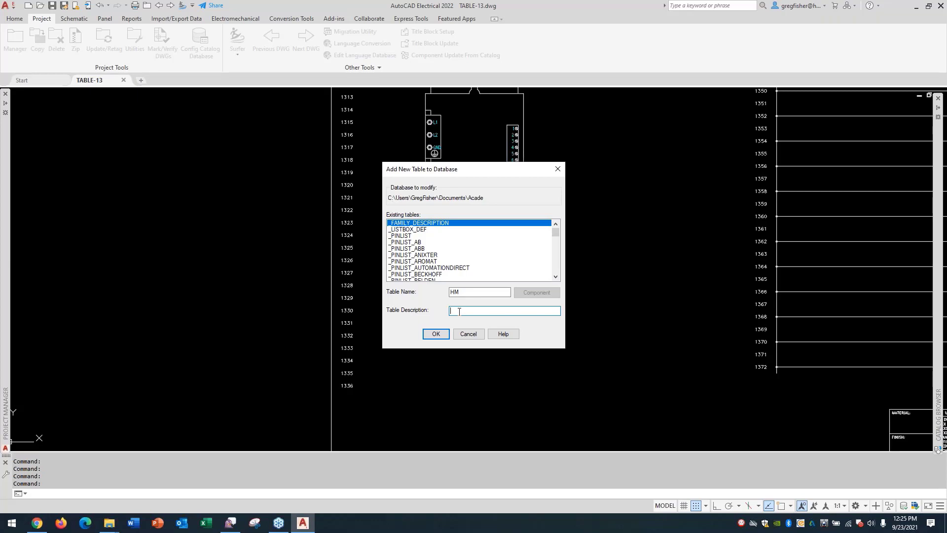
type("h")
key("BackSpace")
type("Human Machine Interface")
left_click(436, 334)
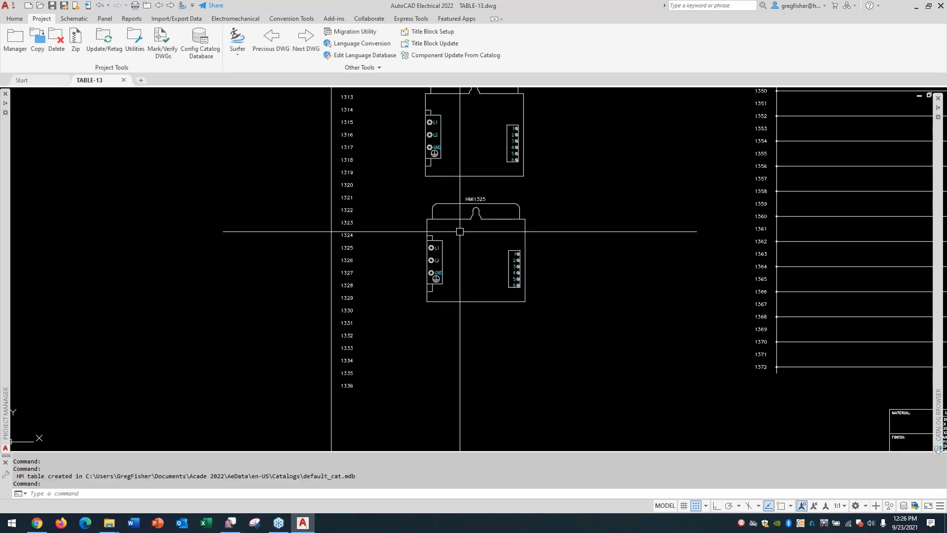
- Delete the components HMI1315 and HMI1325 from the schematic, declining the search for child contacts
middle_click_drag(459, 228, 422, 303)
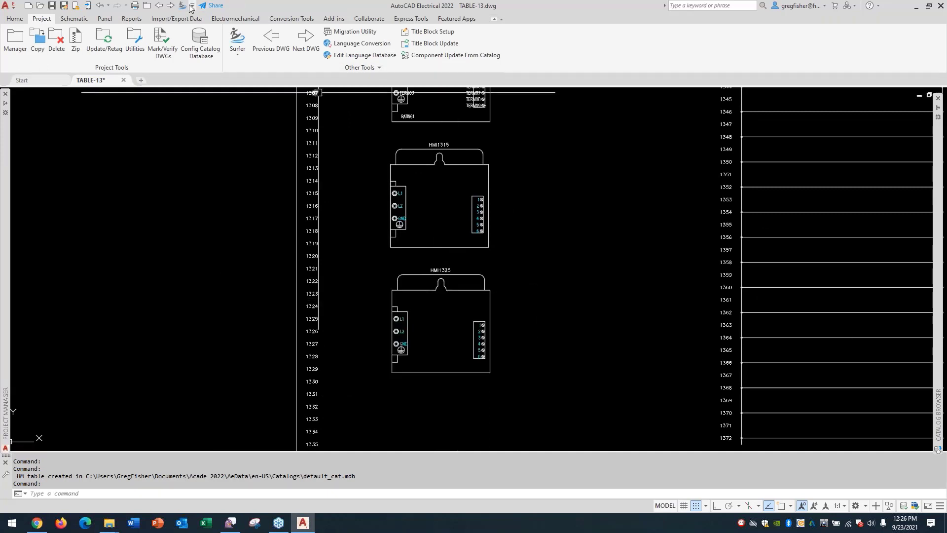
left_click(73, 21)
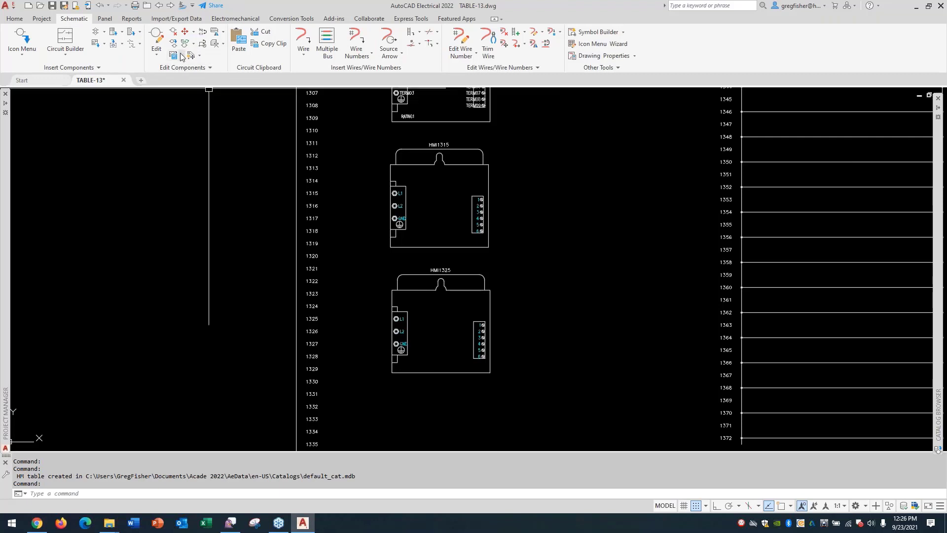
left_click(173, 32)
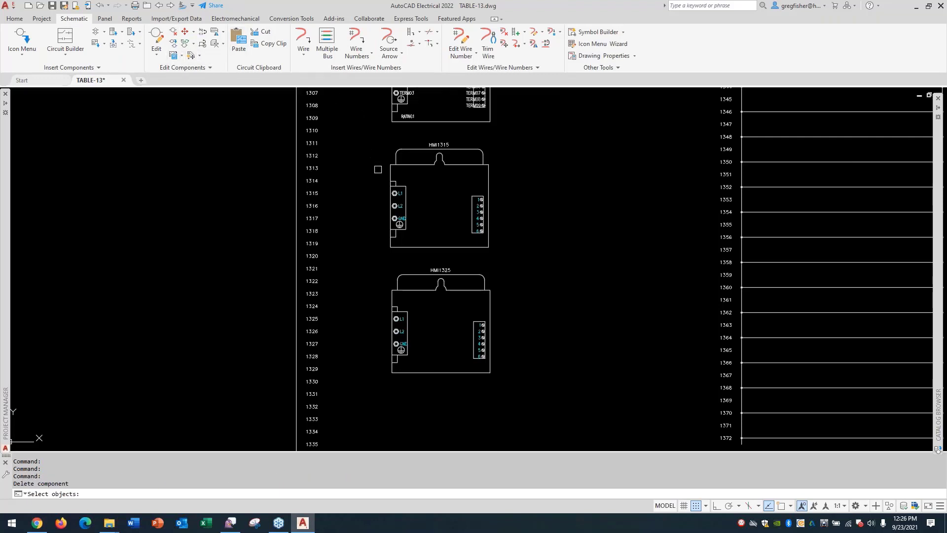
left_click(391, 190)
left_click(397, 274)
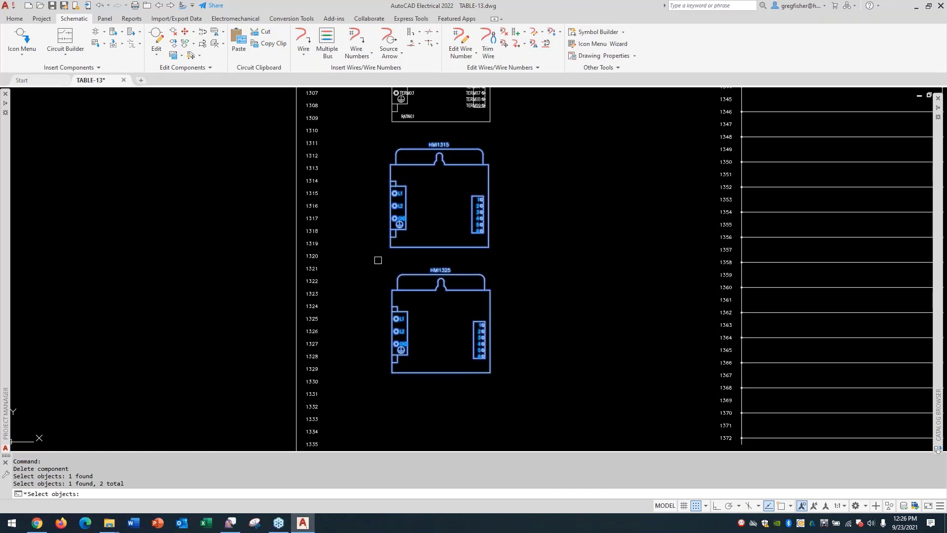
key("Return")
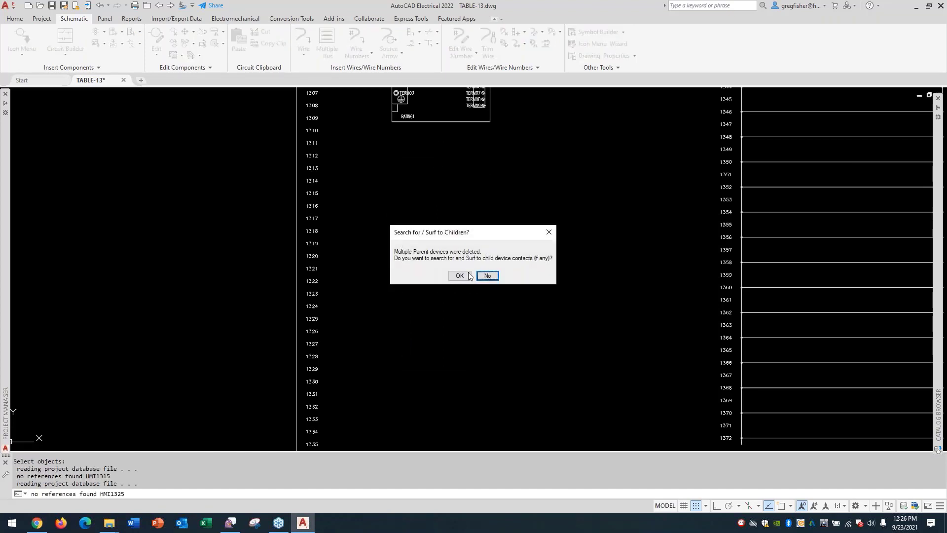
left_click(488, 276)
- Start Symbol Builder and select all graphics and attributes of the HMI symbol beside ladder references 1300 to 1309 as its objects
middle_click_drag(448, 169, 425, 307)
scroll(409, 229, "up", 2)
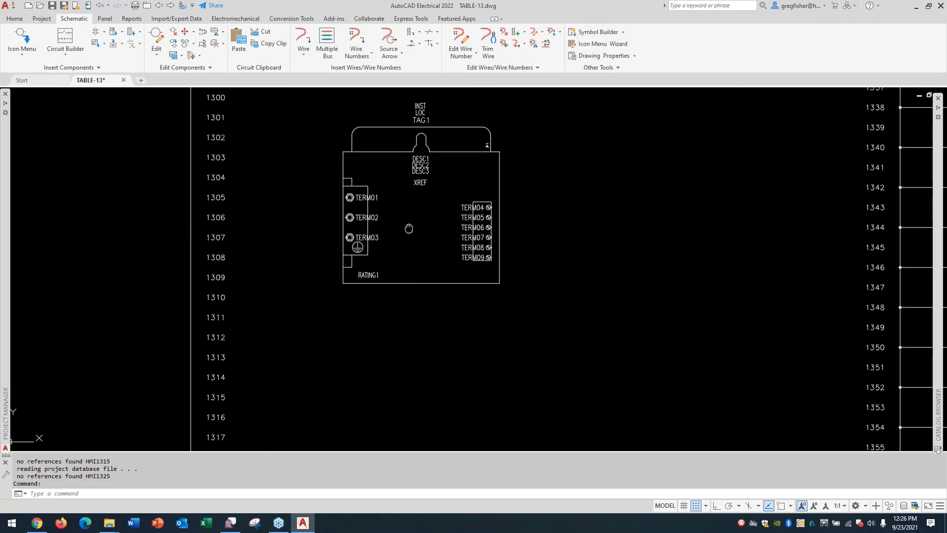
middle_click_drag(409, 229, 408, 258)
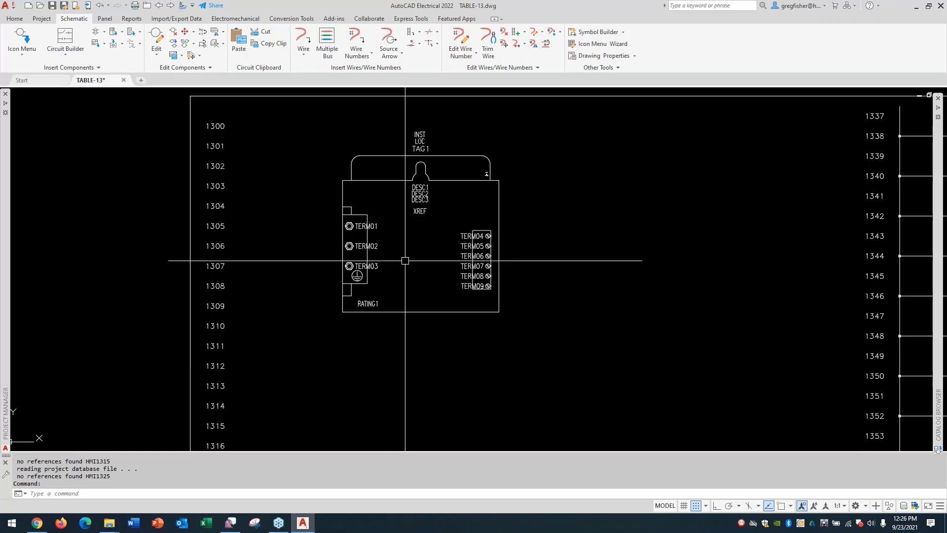
left_click(597, 34)
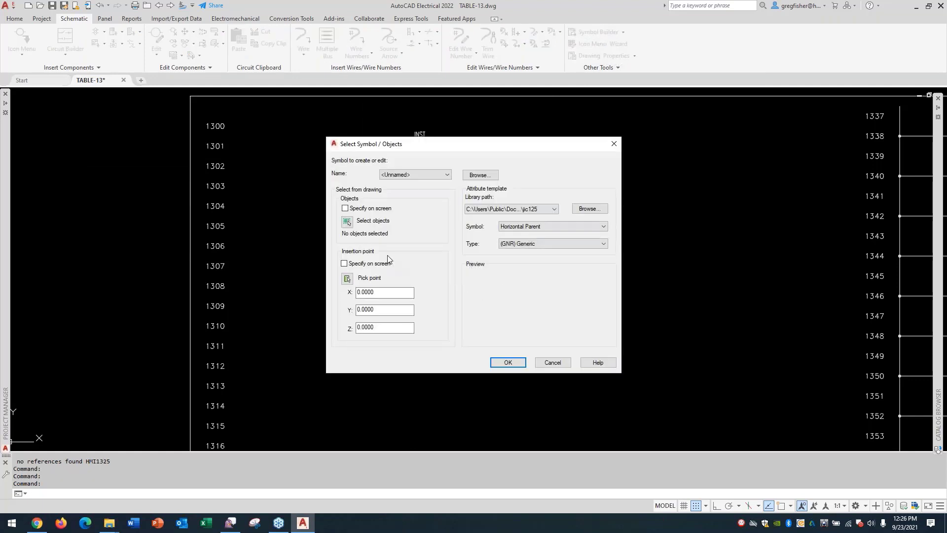
left_click(347, 221)
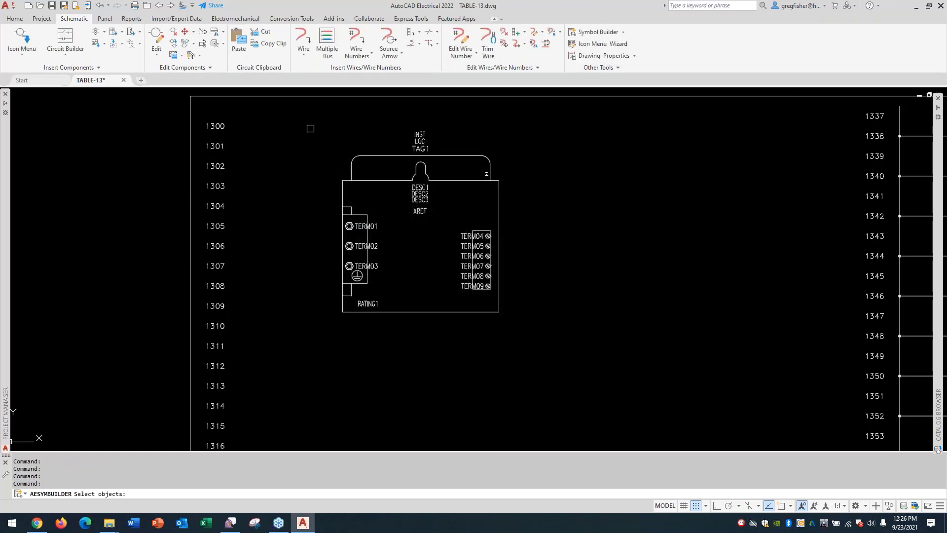
left_click(311, 120)
left_click(562, 338)
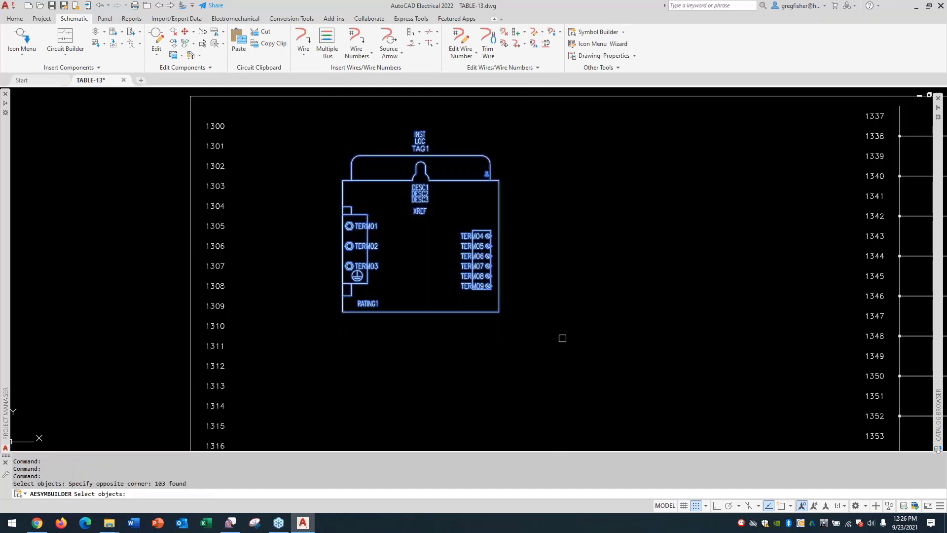
key("Return")
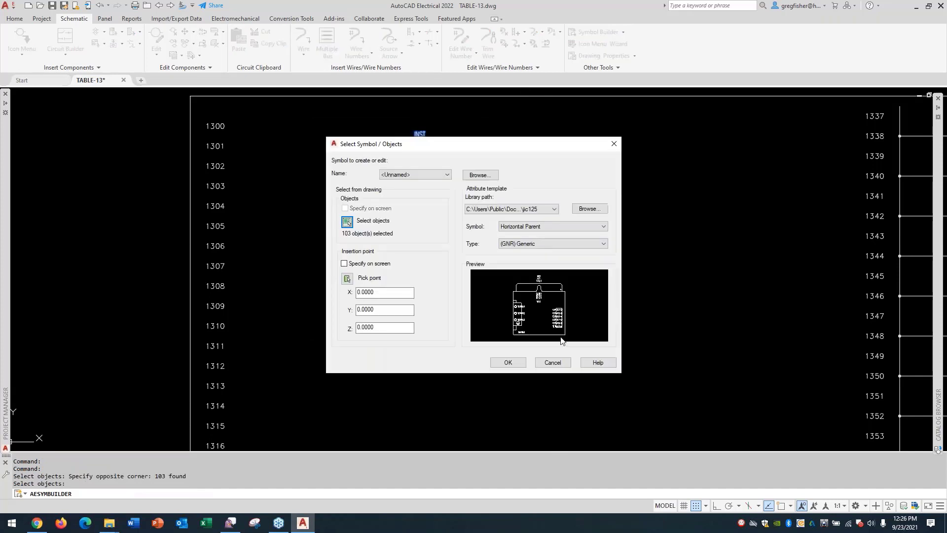
- Set the symbol's insertion point at the wire connection of TERM01 and open it for editing as a Horizontal Parent of type (GNR) Generic
left_click(348, 279)
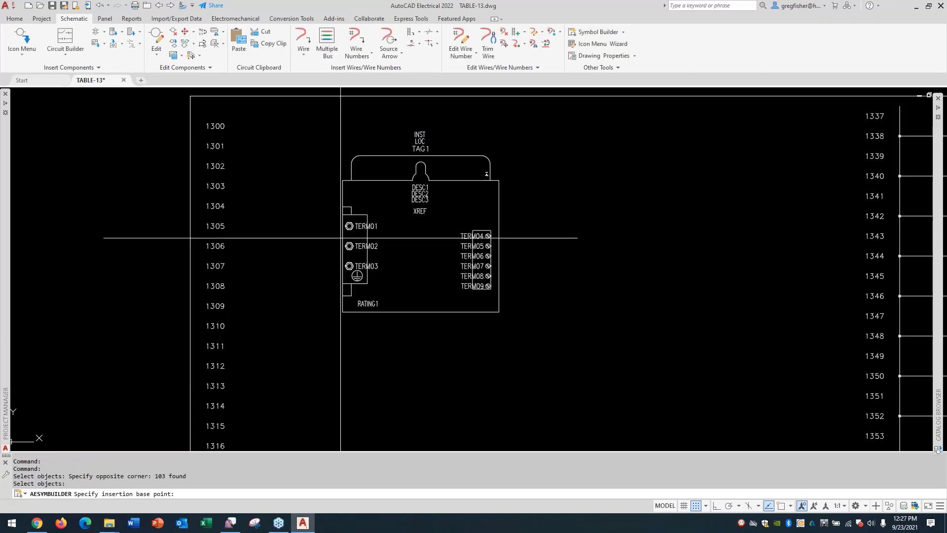
scroll(329, 240, "up", 3)
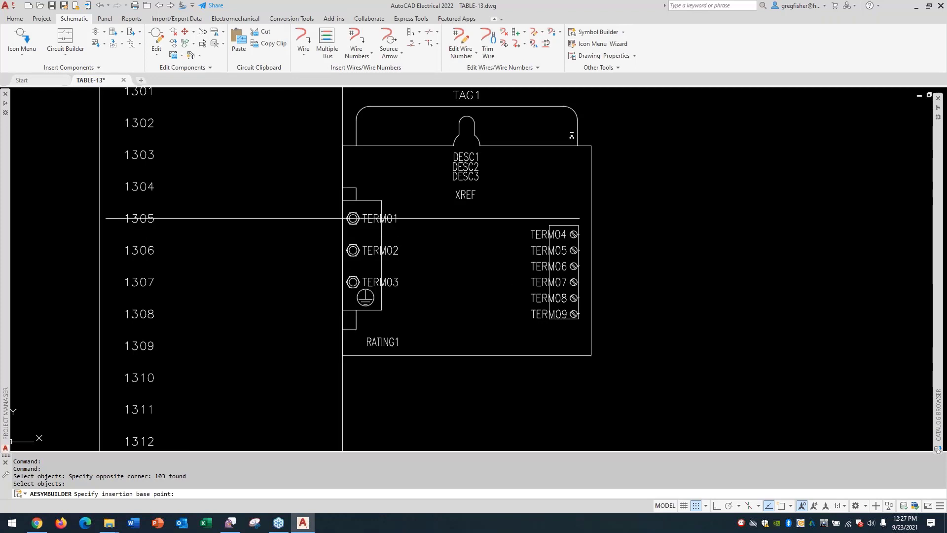
left_click(345, 218)
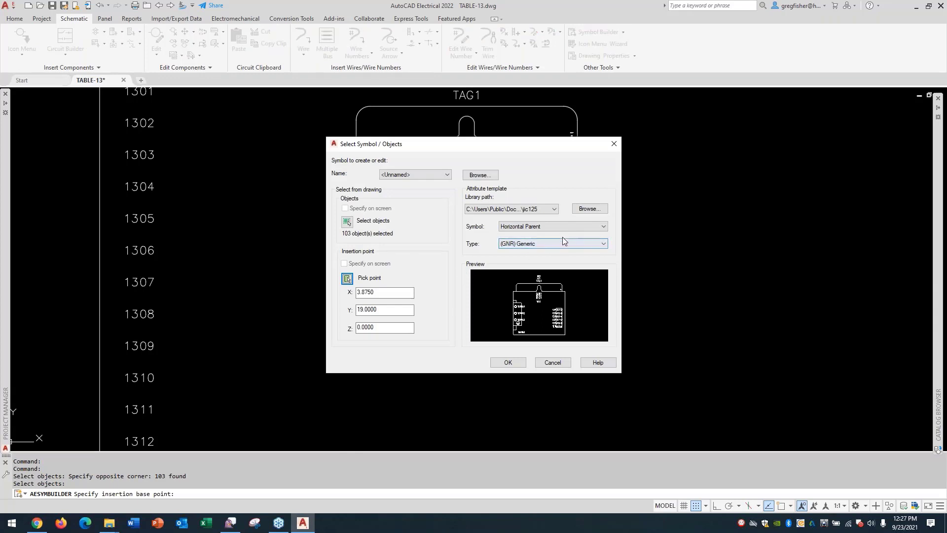
left_click(576, 245)
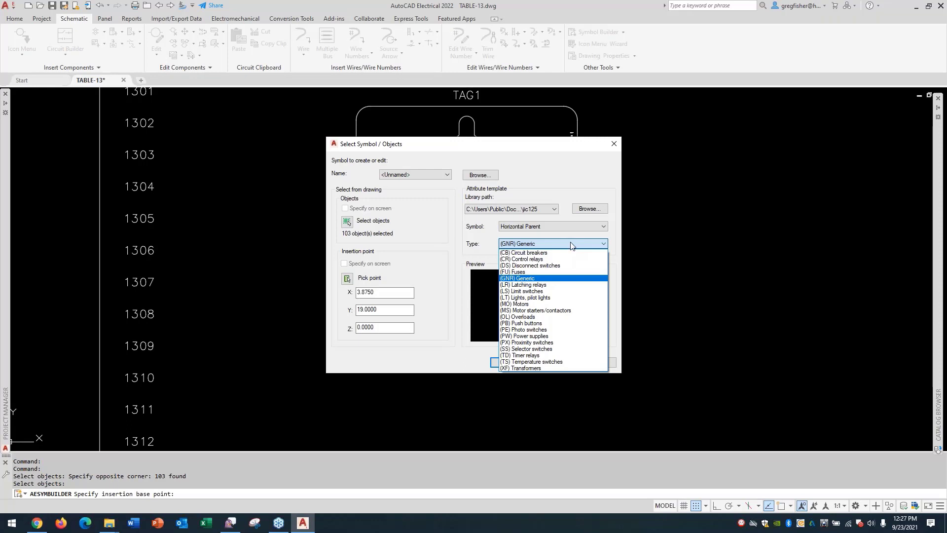
left_click(575, 245)
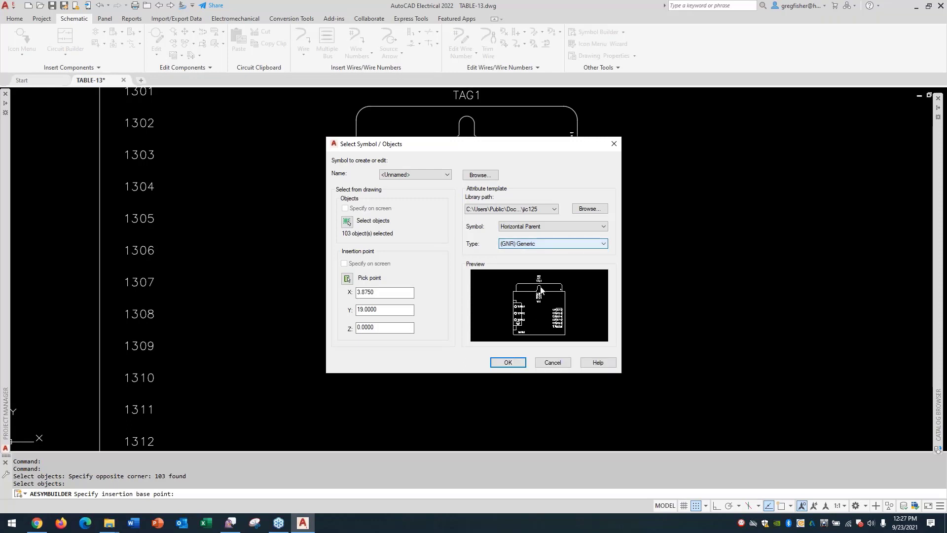
left_click(509, 363)
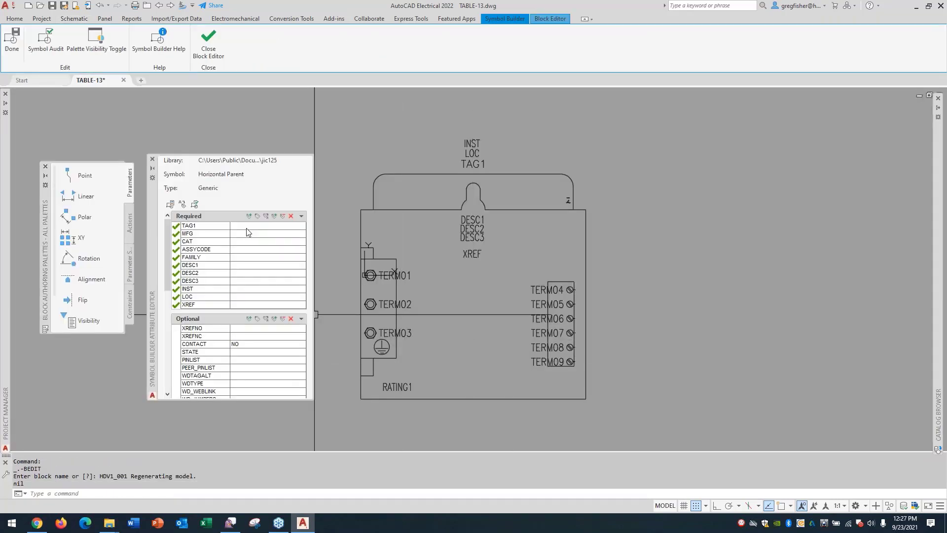
- Set the symbol's TAG1 attribute to HMI and its FAMILY attribute to HM
left_click(247, 228)
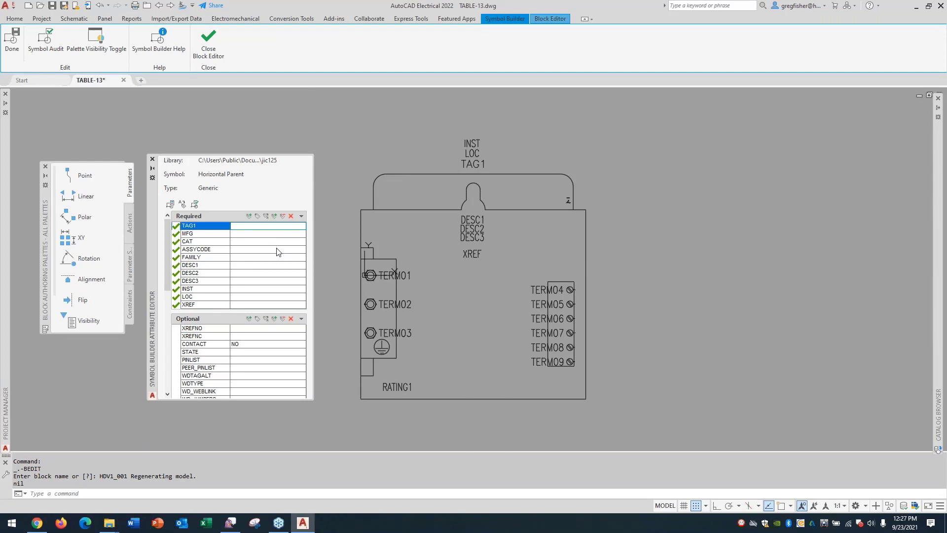
type("hm")
key("BackSpace")
key("BackSpace")
key("BackSpace")
type("HMI")
left_click(263, 257)
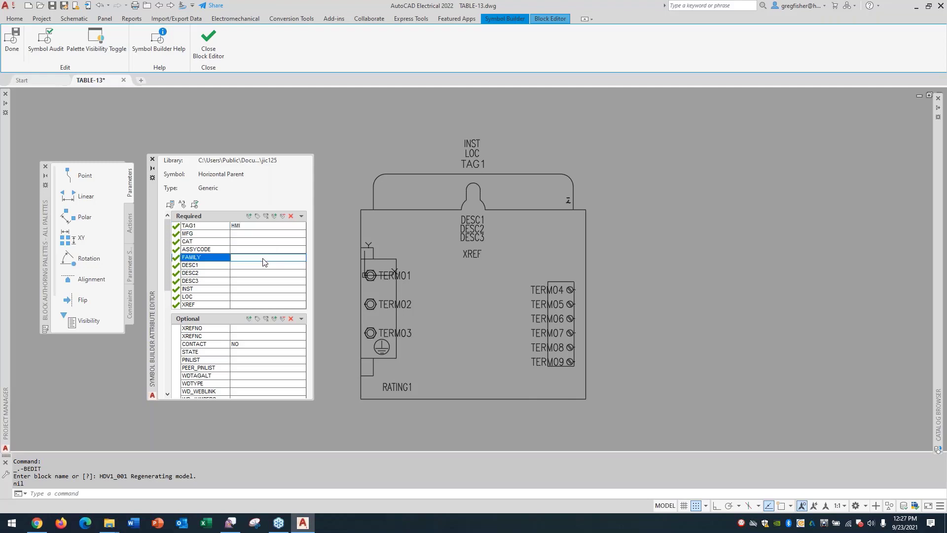
type("HM")
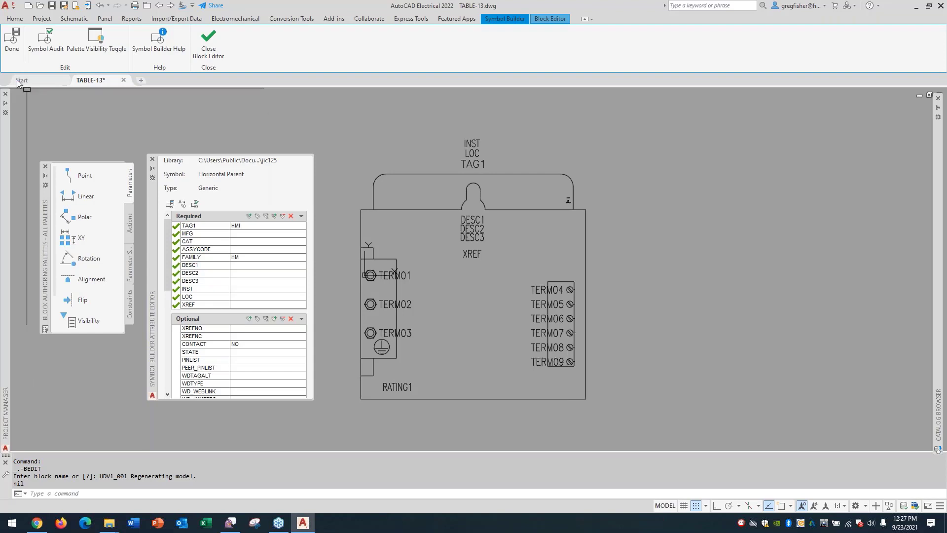
mouse_move(2, 186)
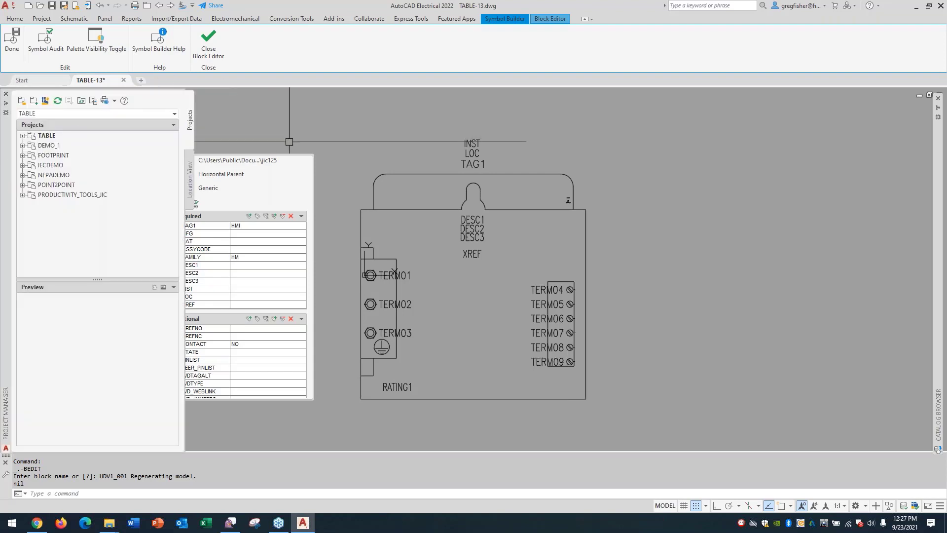
- Finish editing the symbol, assign its catalog lookup to (HM) Human Machine Interface, and set the unique identifier to _HMI-3
left_click(12, 41)
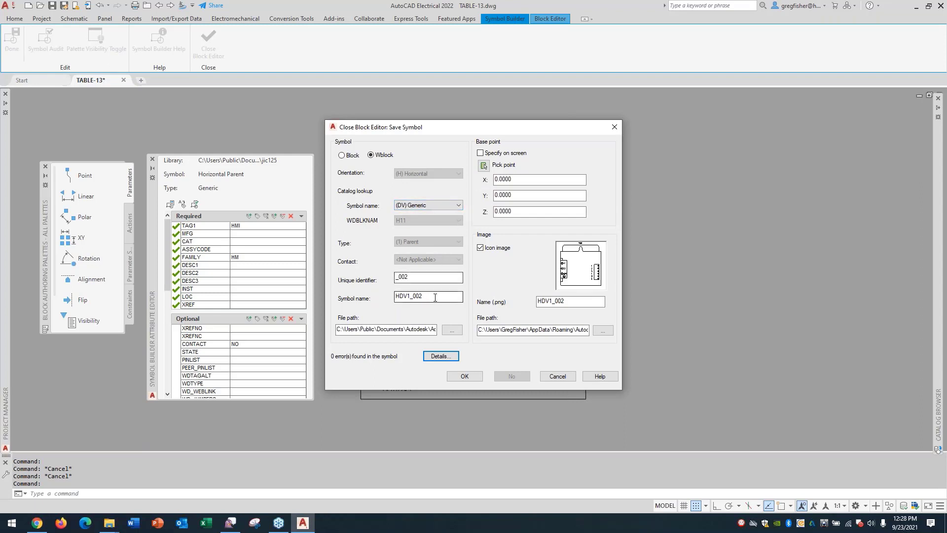
left_click(458, 205)
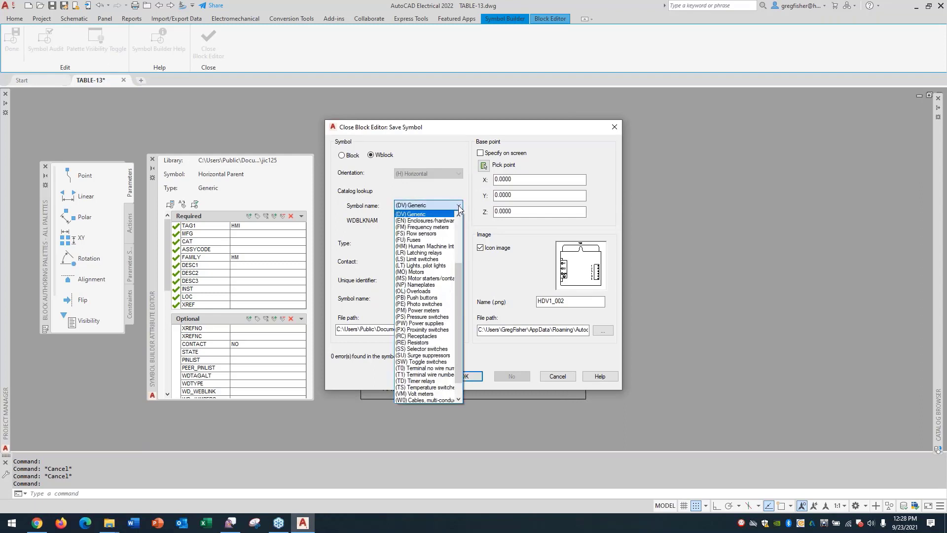
left_click(437, 246)
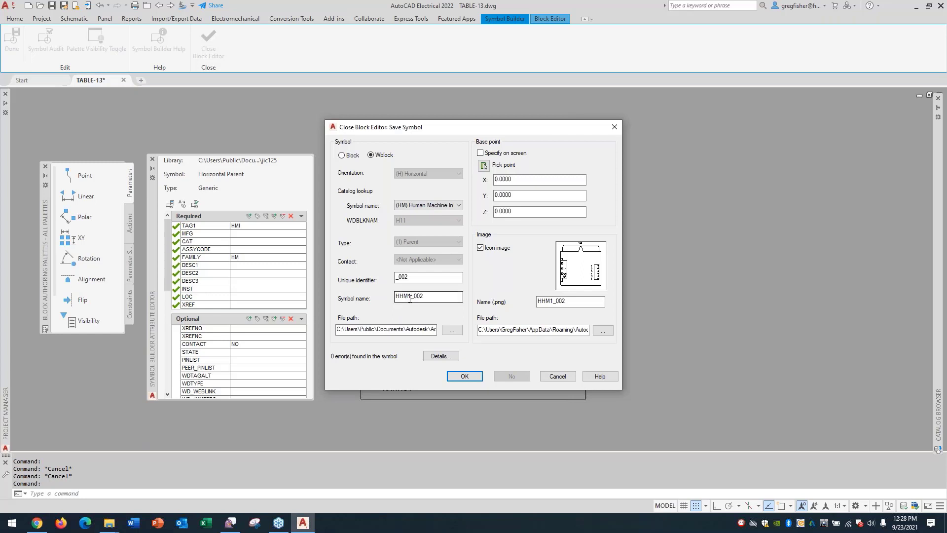
double_click(424, 275)
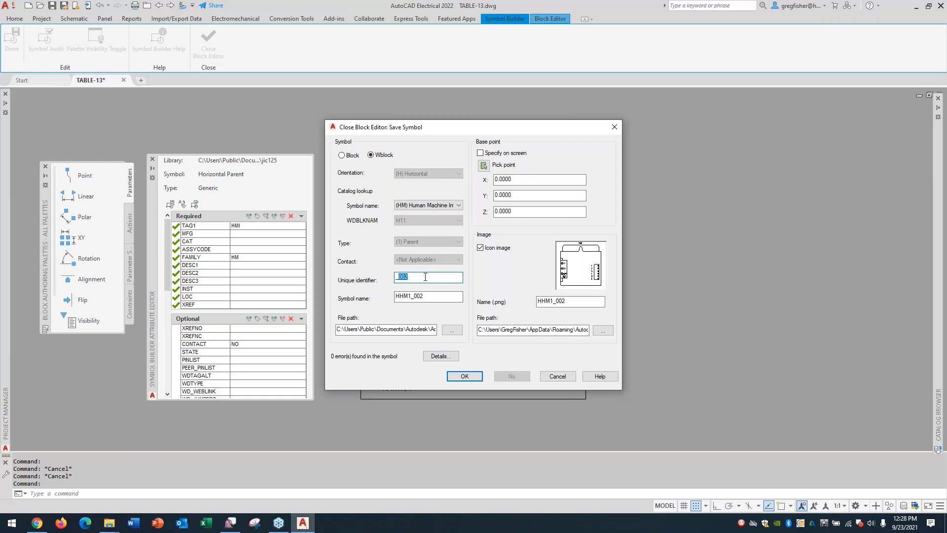
type("_HMI-3")
key("Tab")
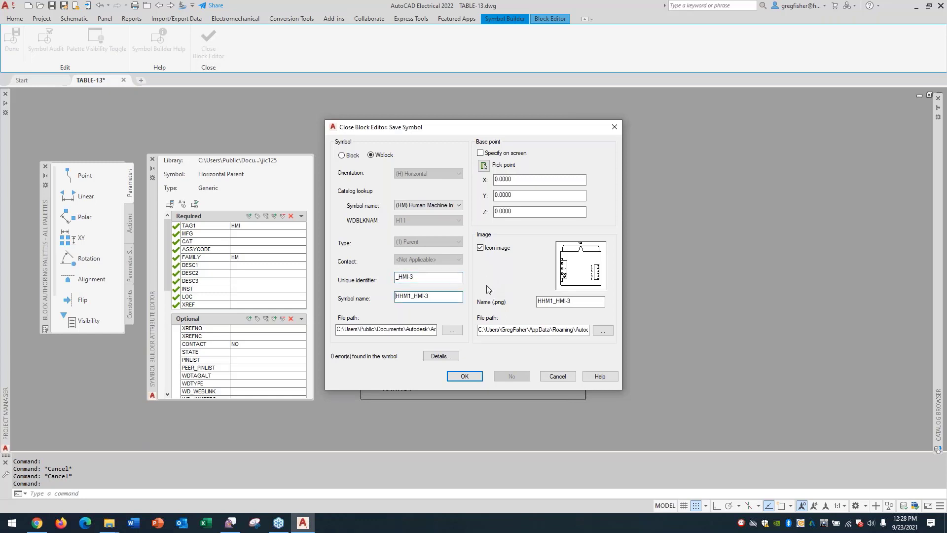
- Set the folder for saving the symbol file to C:\1_Webinar
left_click(452, 330)
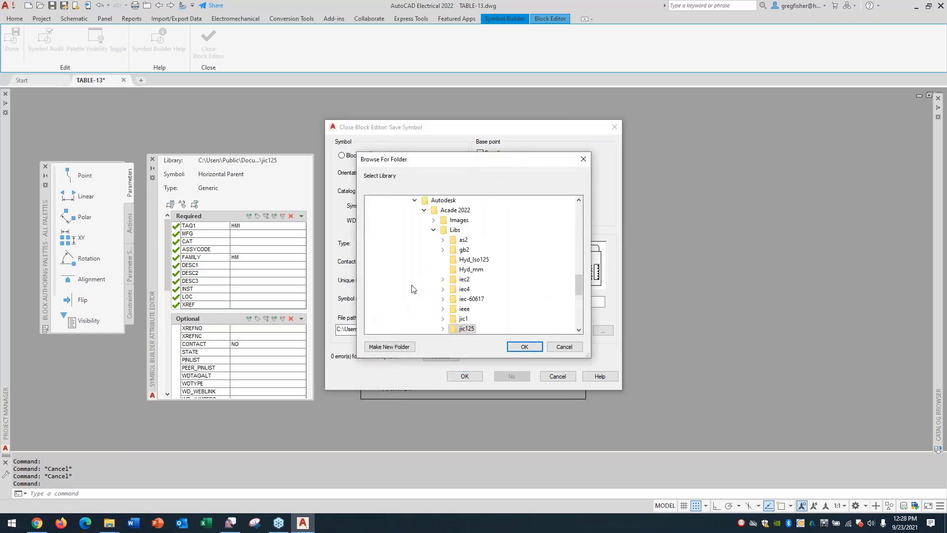
left_click(564, 347)
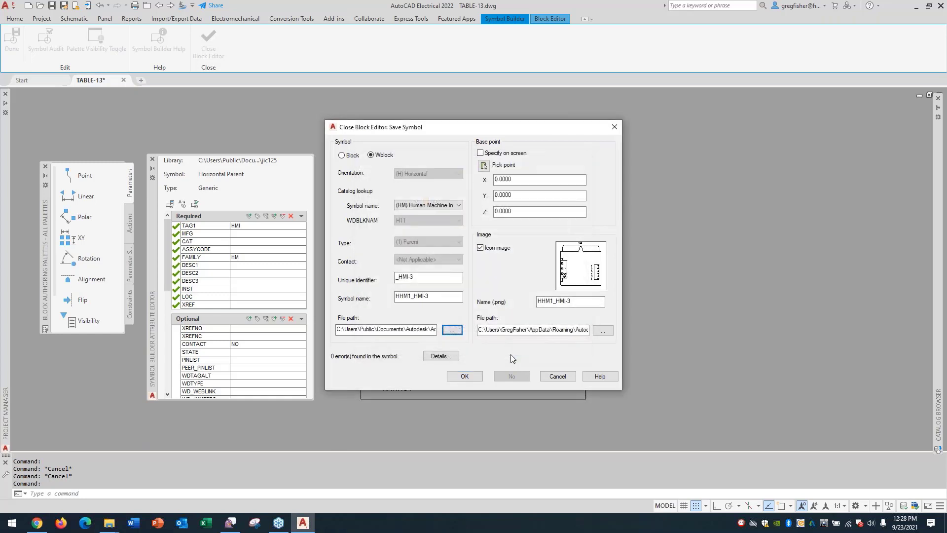
left_click(456, 330)
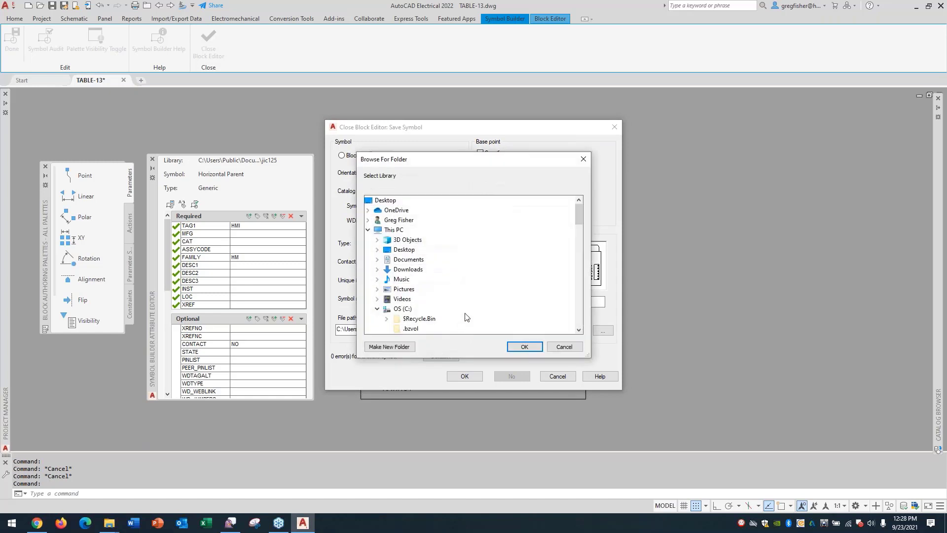
scroll(457, 308, "down", 2)
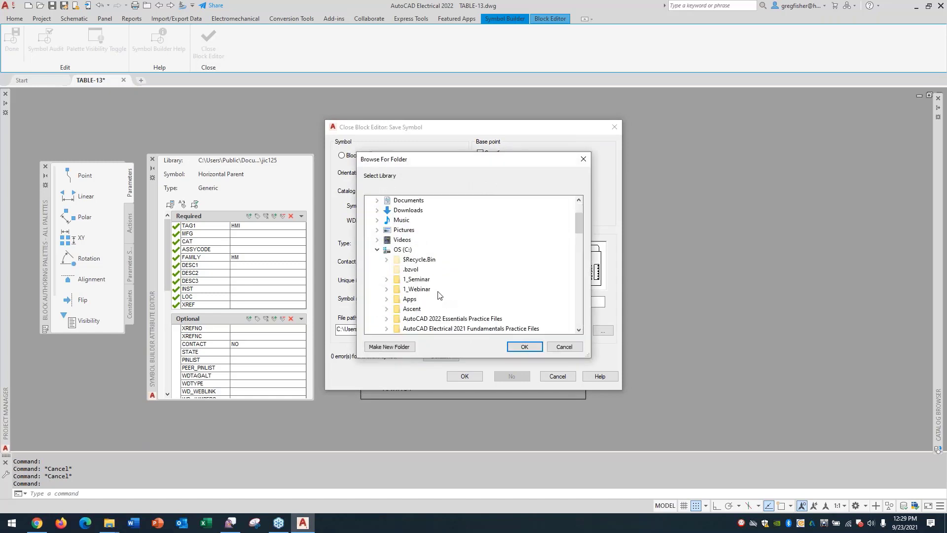
double_click(423, 289)
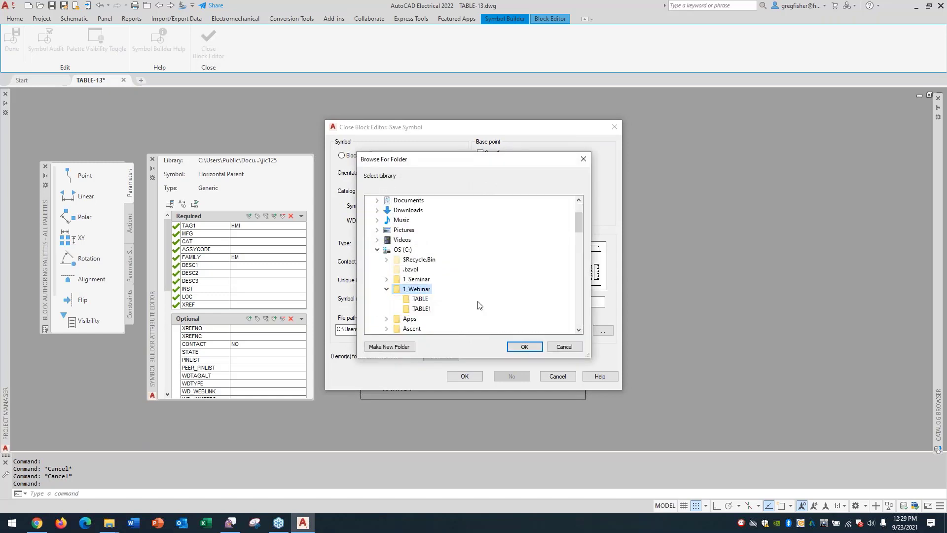
left_click(524, 346)
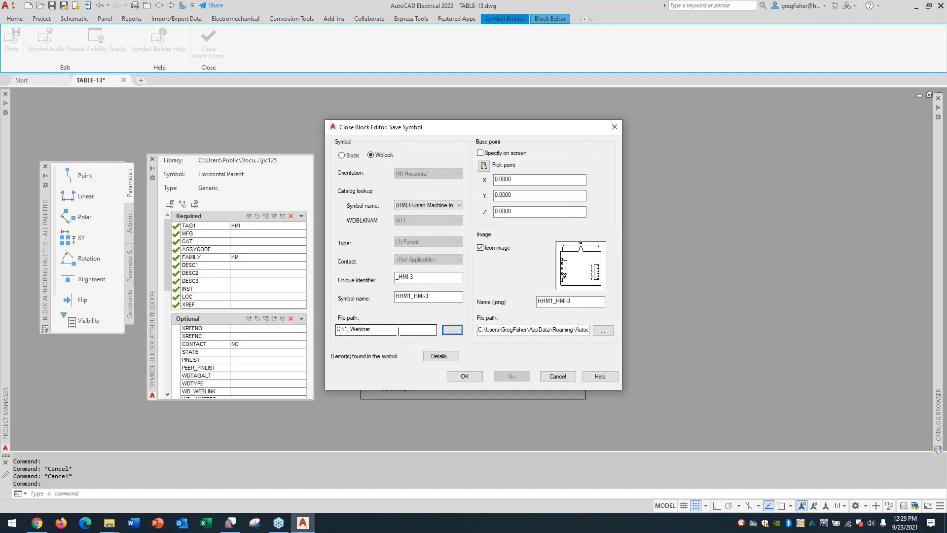
- Reuse the path C:\1_Webinar for the icon image and save the symbol
double_click(398, 332)
key("ctrl+c")
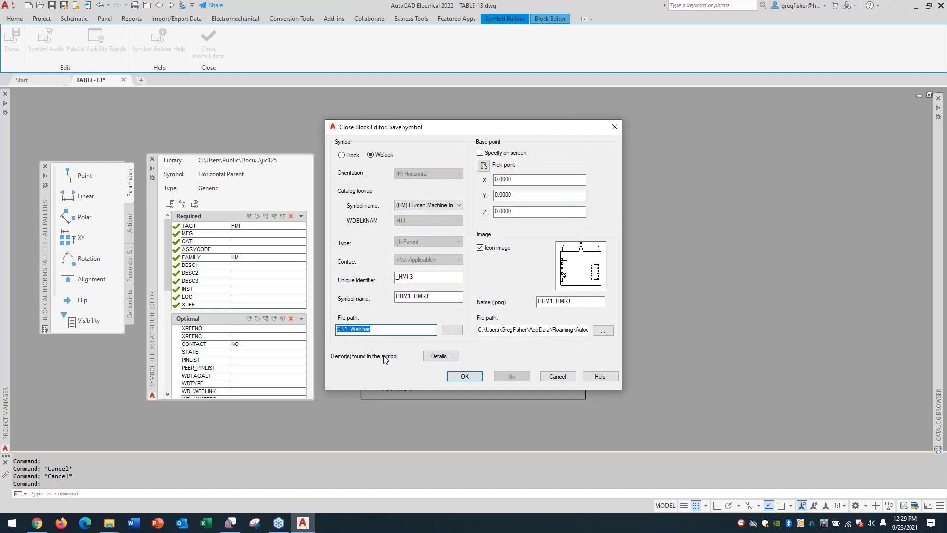
key("Tab")
key("Tab")
key("Tab")
key("Tab")
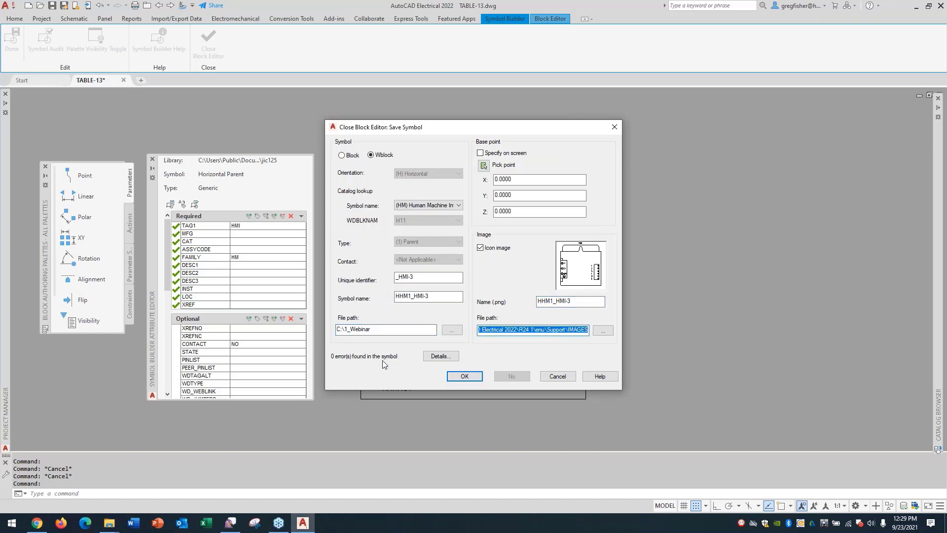
key("ctrl+v")
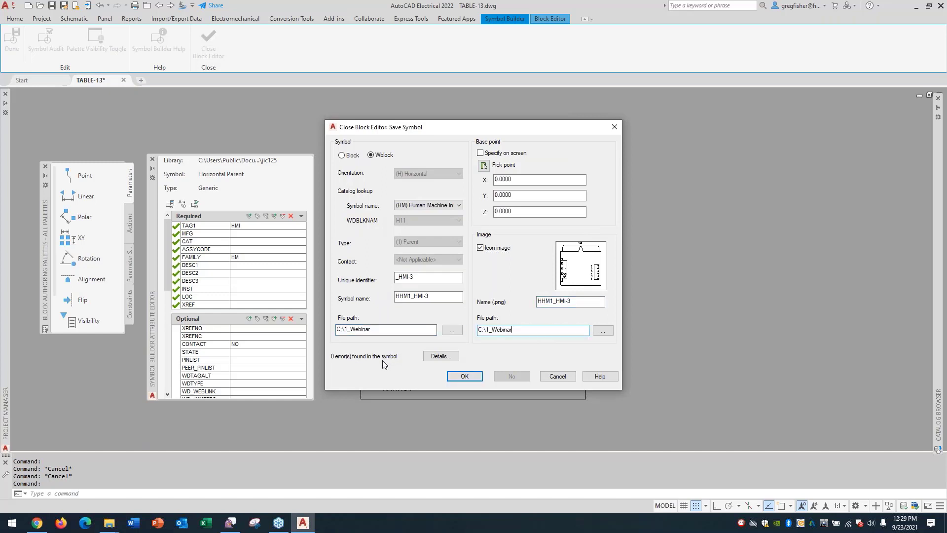
left_click(465, 377)
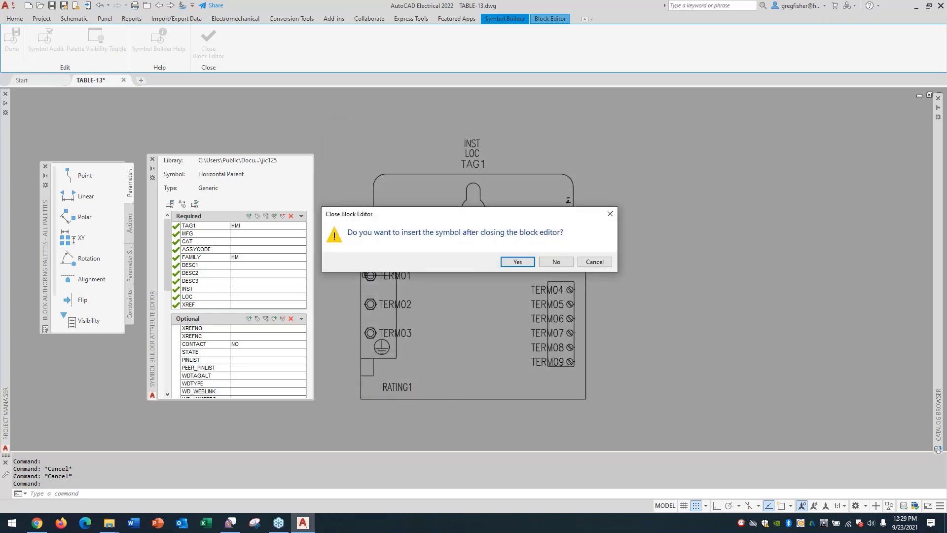
- Insert the saved symbol at ladder reference 1314, looking up its HM catalog category before accepting the component
left_click(513, 262)
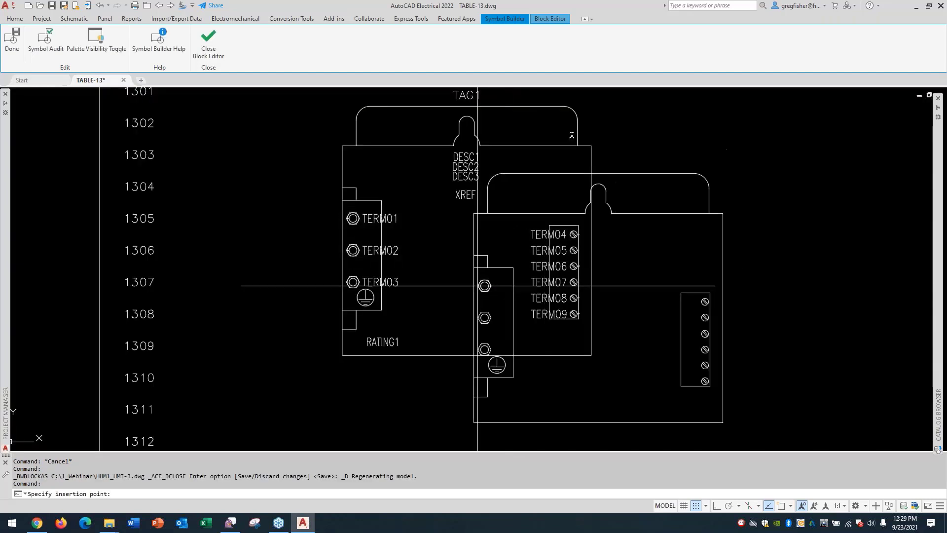
scroll(443, 306, "down", 3)
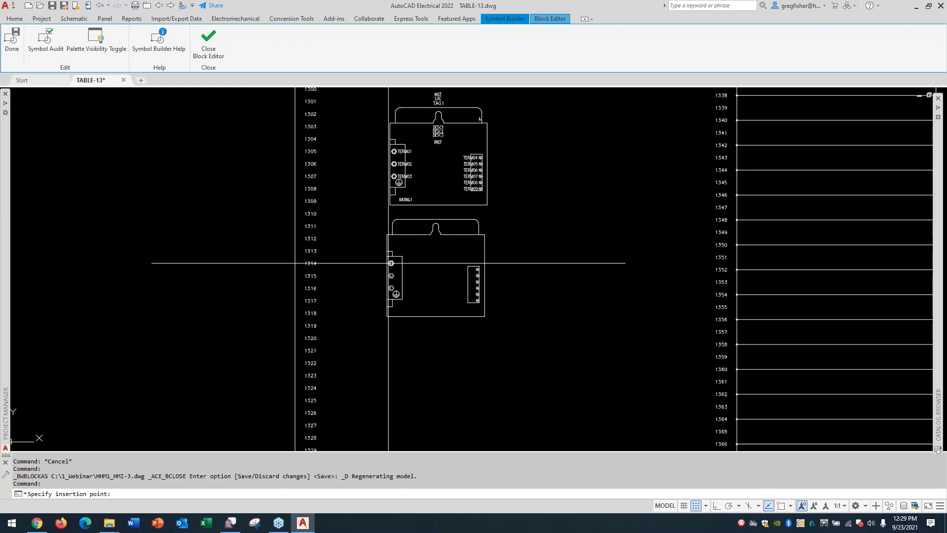
left_click(391, 263)
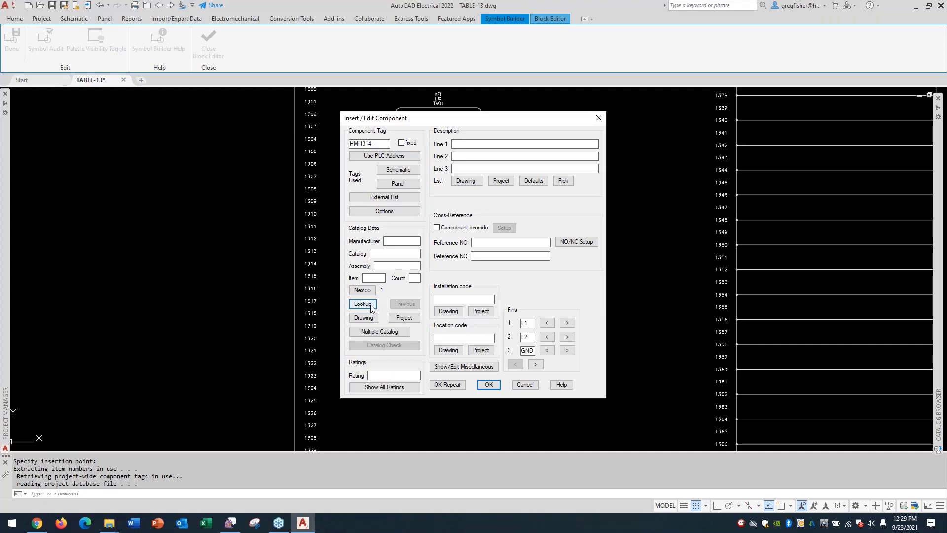
left_click(370, 306)
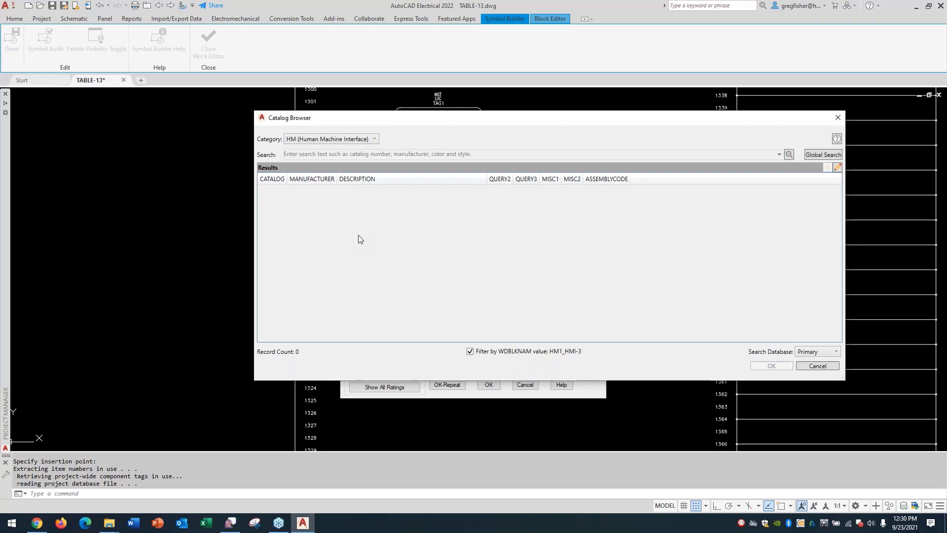
left_click(832, 365)
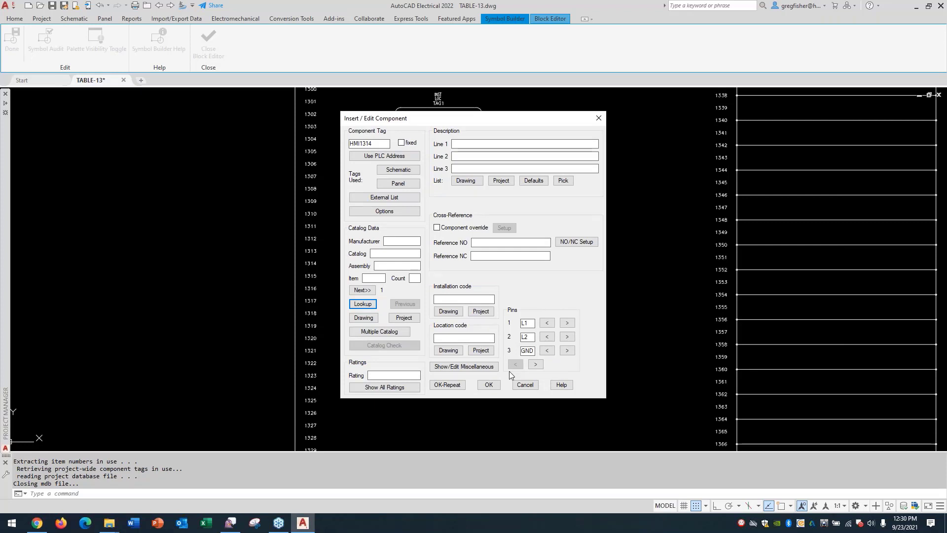
left_click(488, 384)
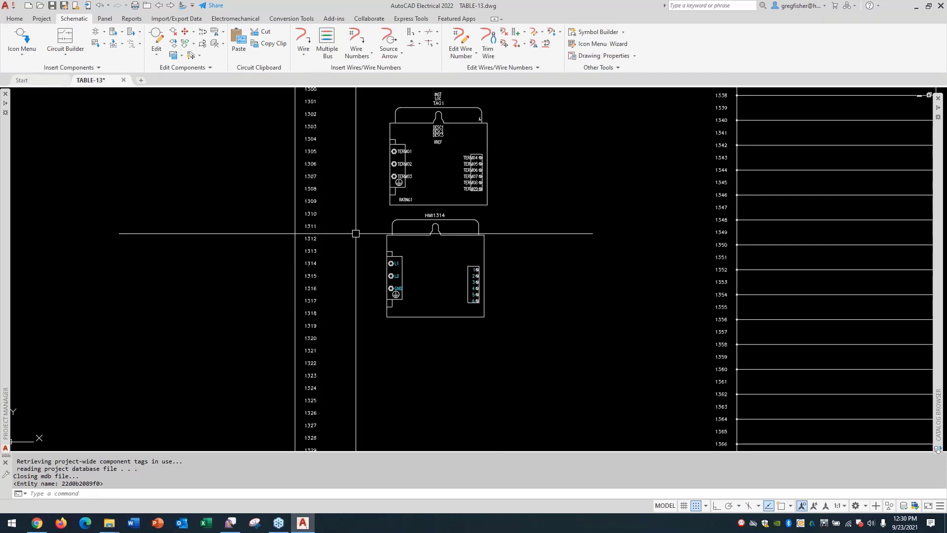
- Review the existing tables of default_cat.mdb in the Add Table to Catalog Database tool, and close it without adding a table
left_click(40, 21)
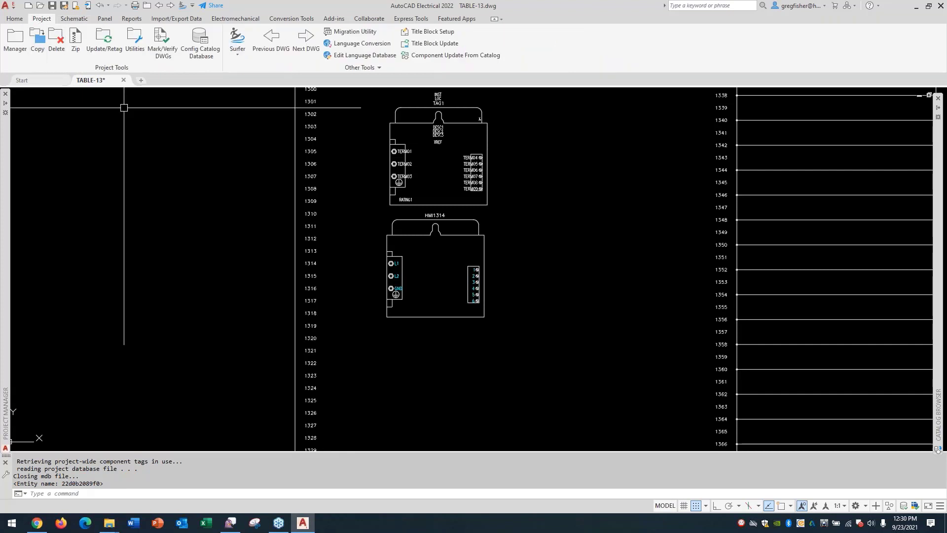
left_click(378, 68)
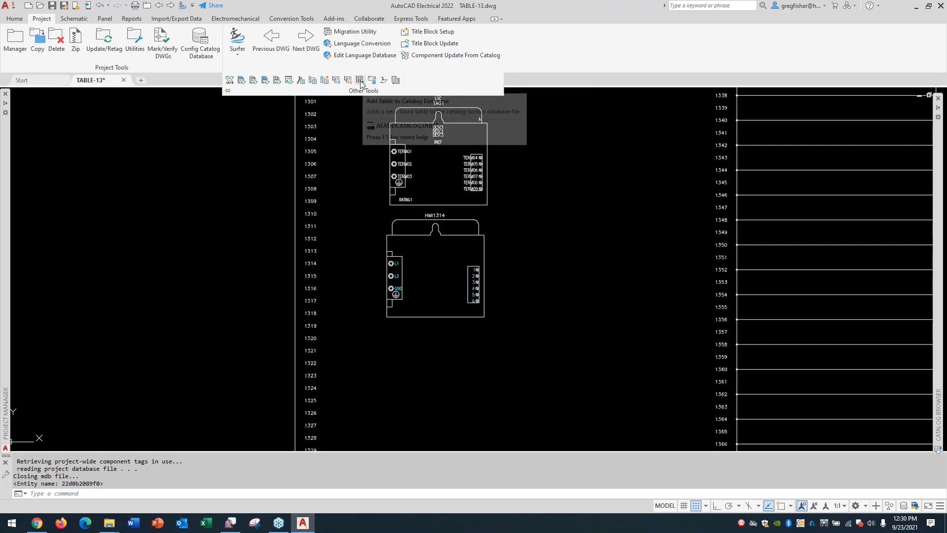
left_click(360, 80)
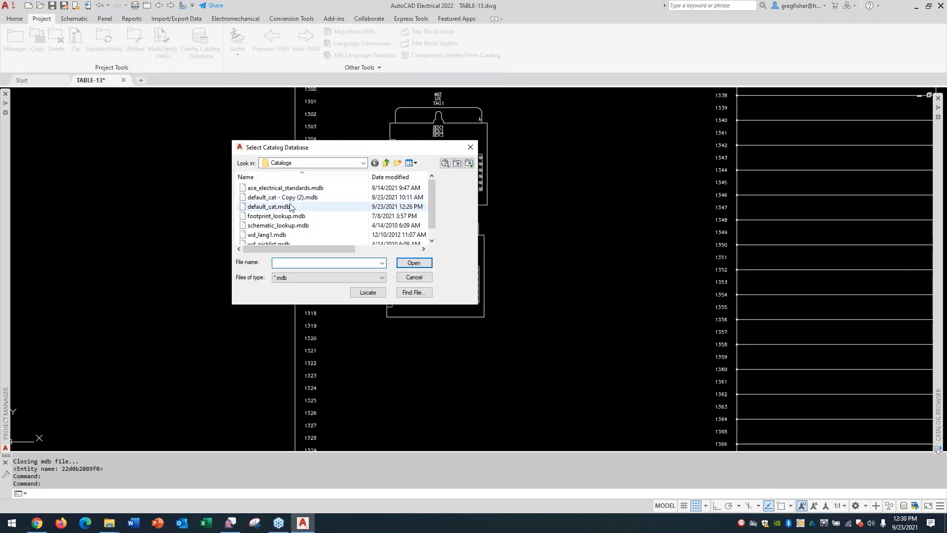
left_click(290, 208)
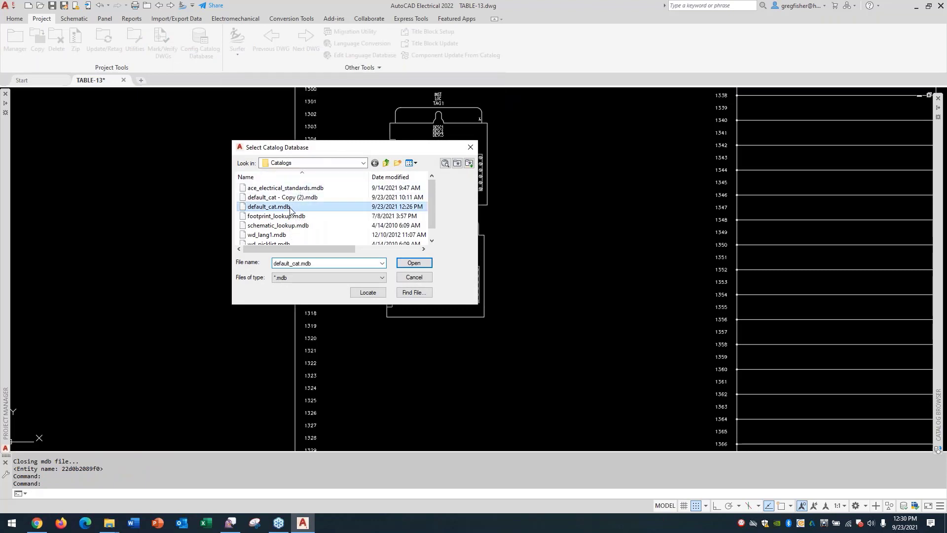
left_click(403, 264)
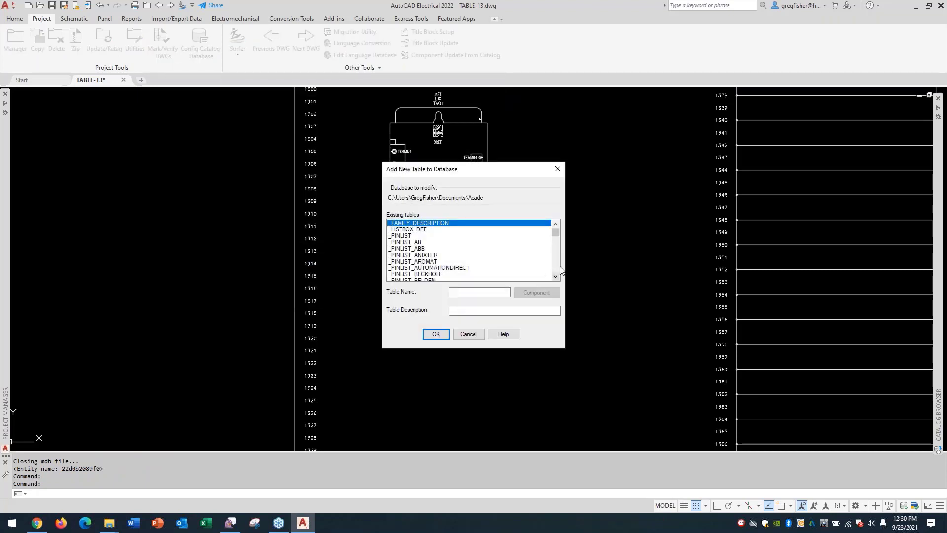
left_click_drag(555, 234, 562, 258)
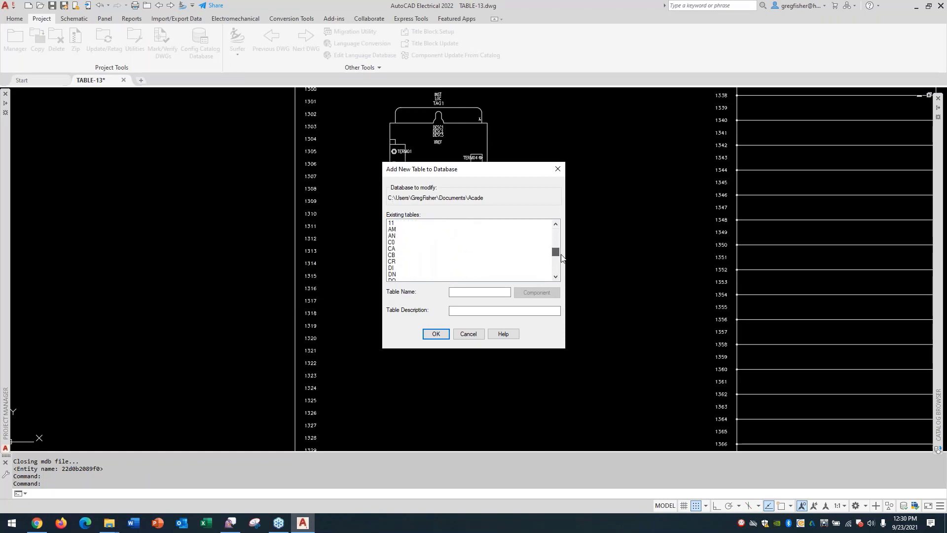
left_click_drag(562, 257, 561, 258)
left_click(468, 334)
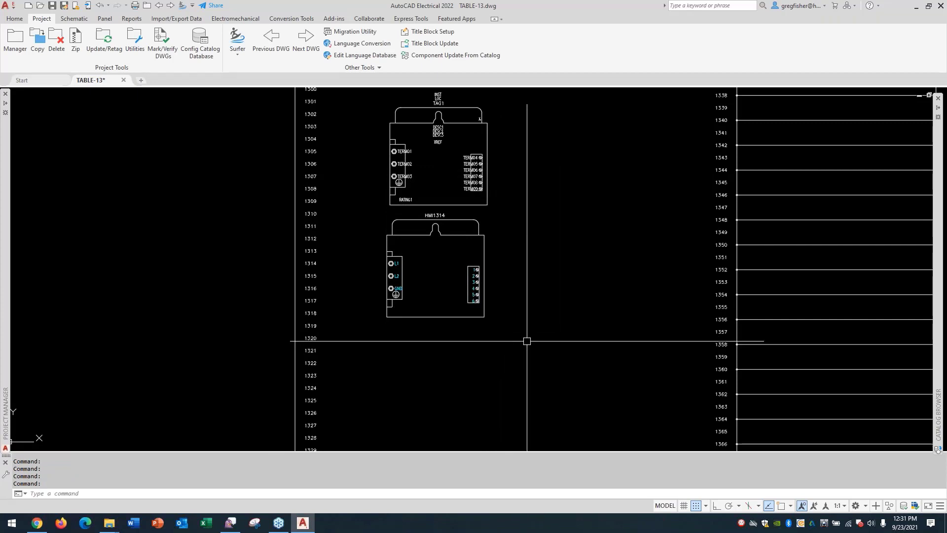
- Check the category list of the Catalog Browser around HM (Human Machine Interface)
mouse_move(935, 256)
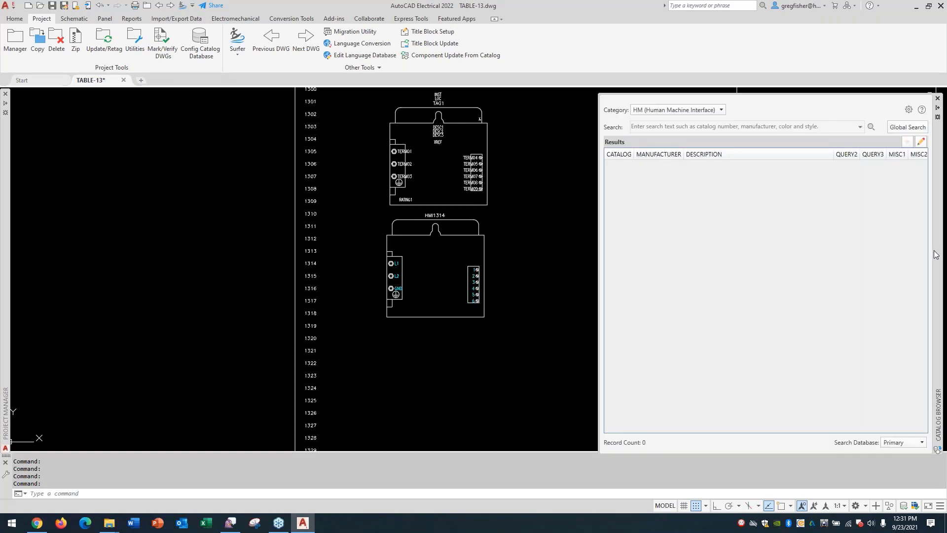
left_click(722, 110)
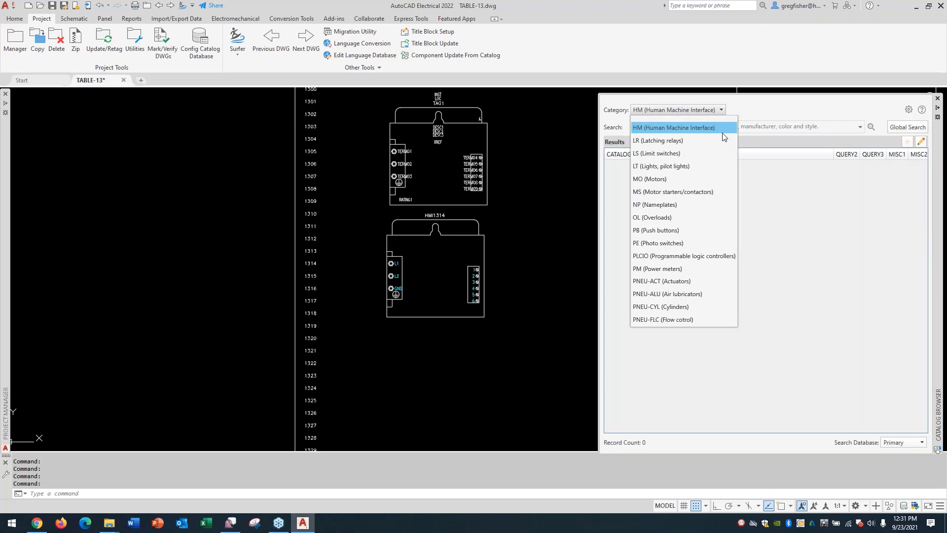
scroll(714, 161, "up", 2)
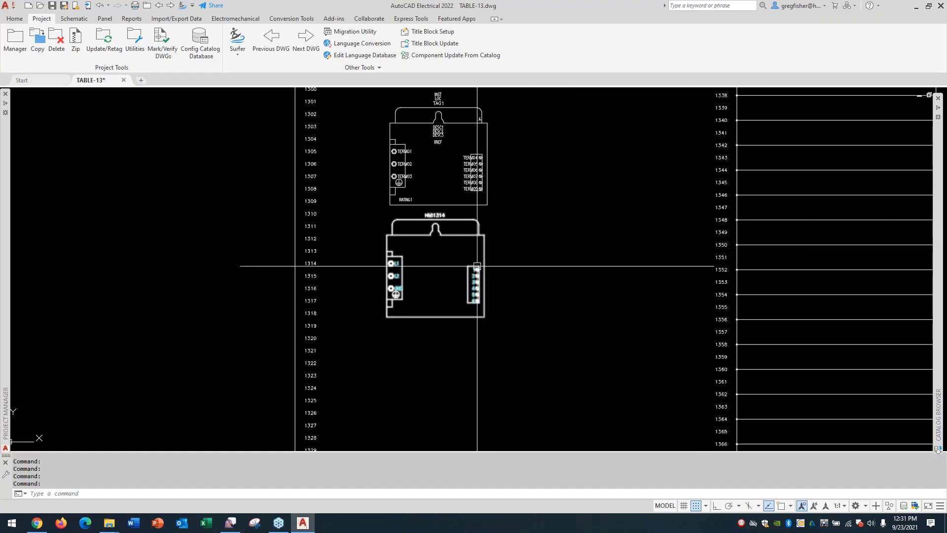
- Edit component HMI1314 to inspect its catalog lookup and category list, and cancel without changes
right_click(477, 266)
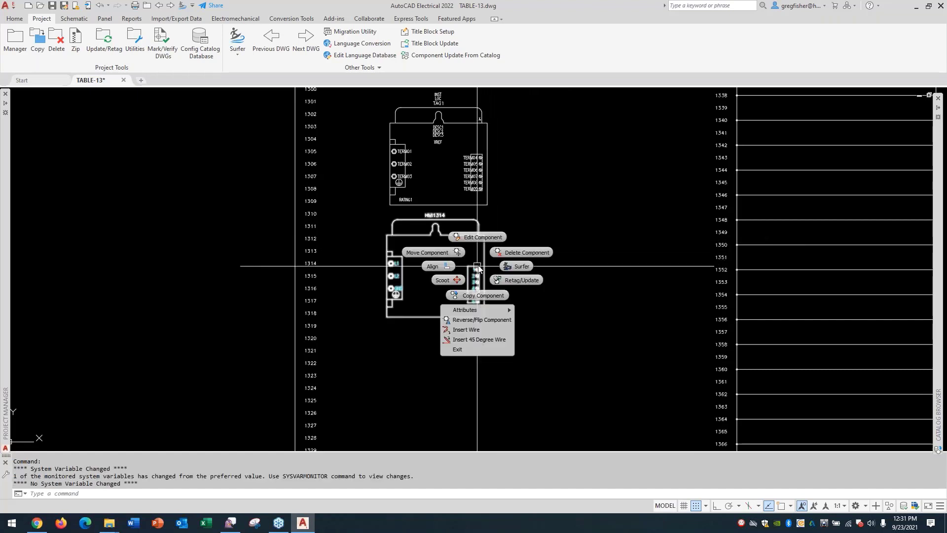
left_click(477, 239)
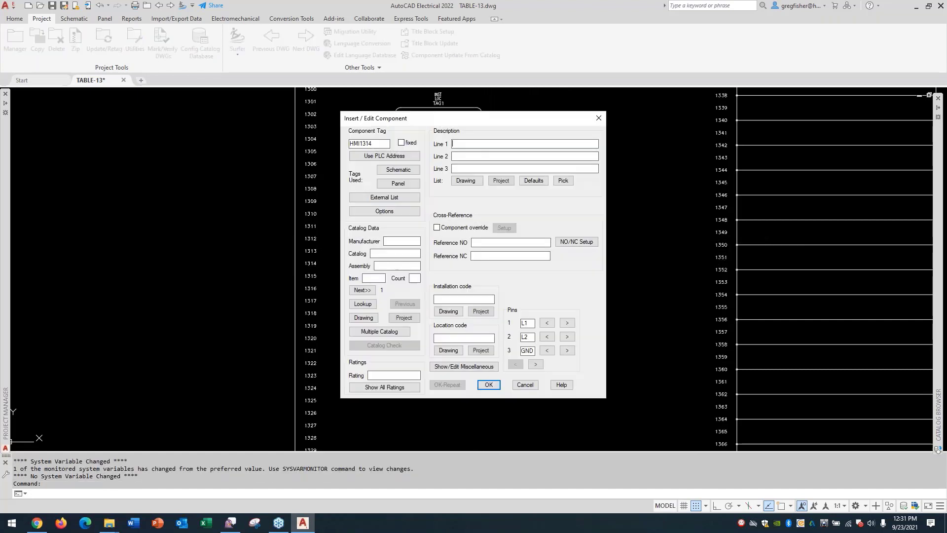
left_click(371, 303)
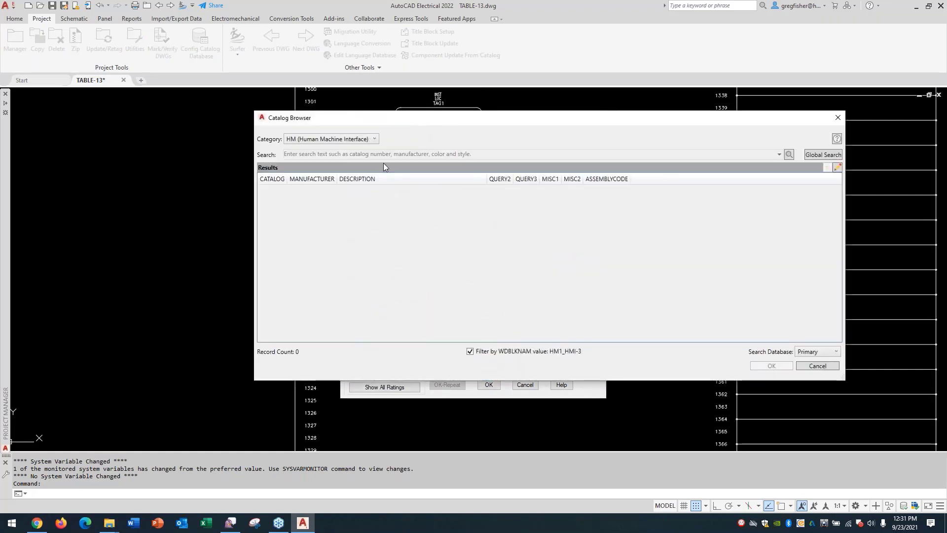
left_click(373, 141)
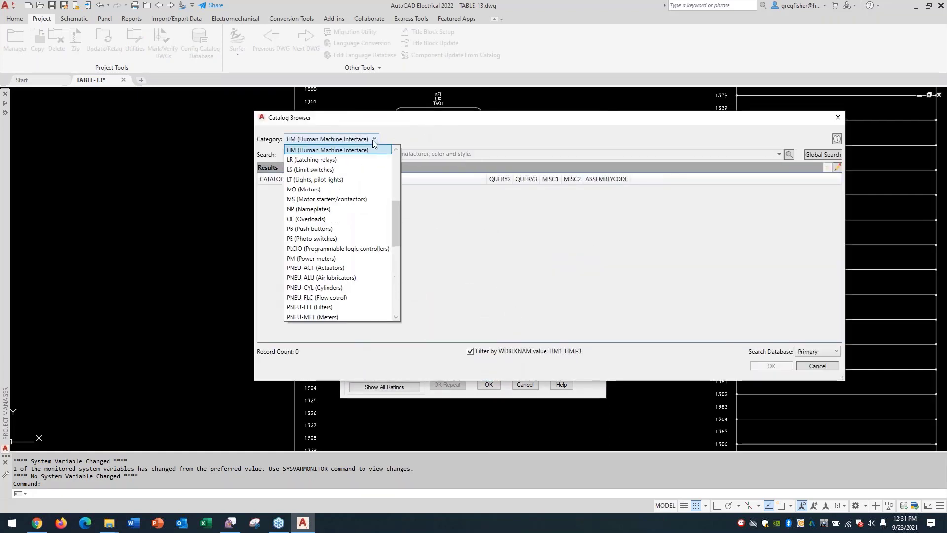
scroll(378, 199, "up", 2)
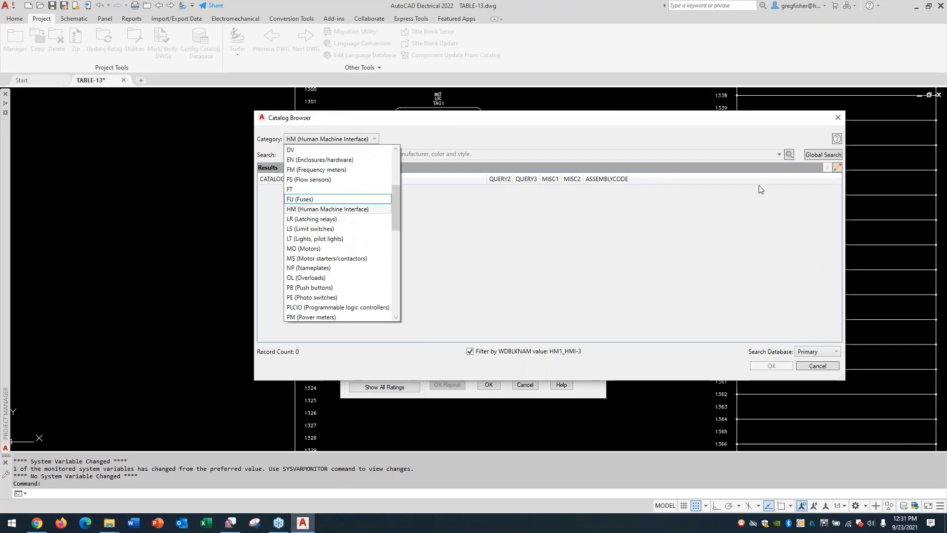
left_click(713, 121)
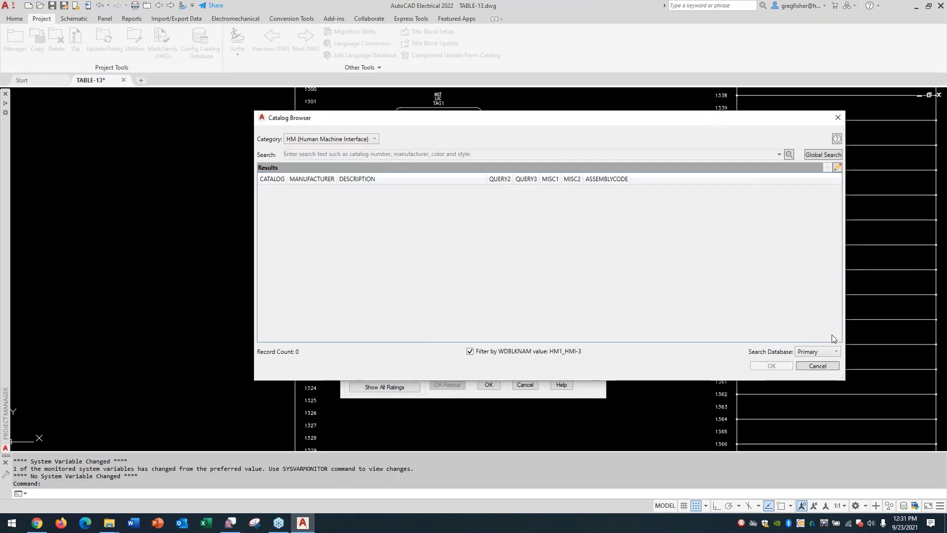
left_click(816, 366)
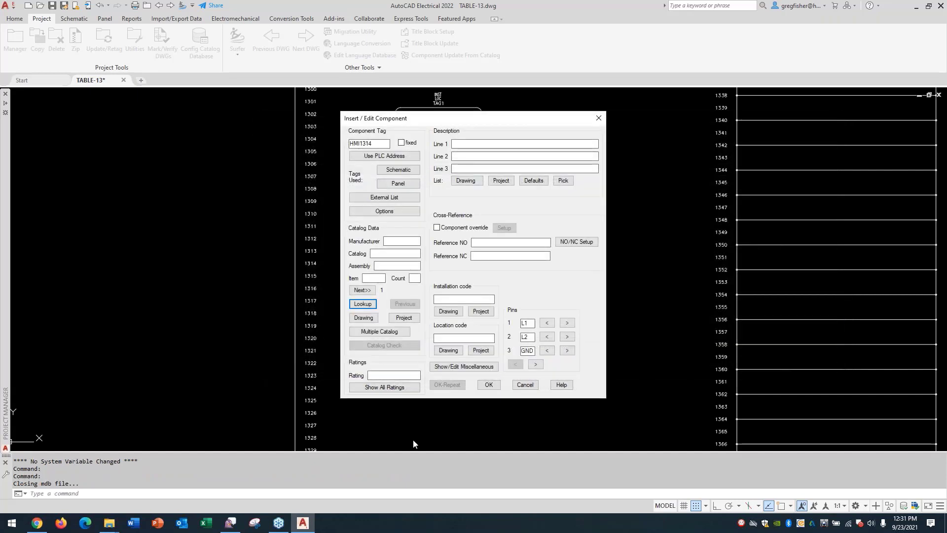
left_click(526, 385)
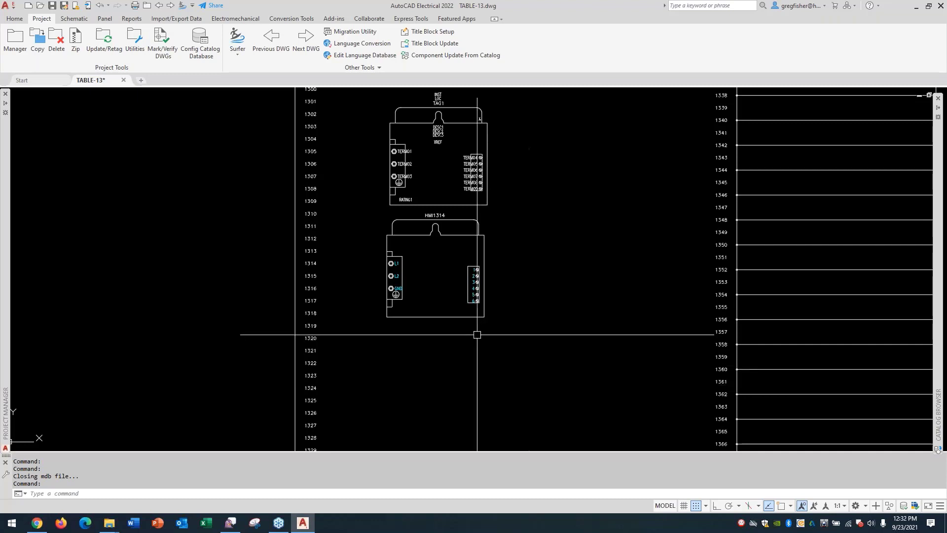
- Place a Plug/Jack connector trial at ladder reference 1322, inspect its catalog lookup, and cancel the insertion
left_click(77, 21)
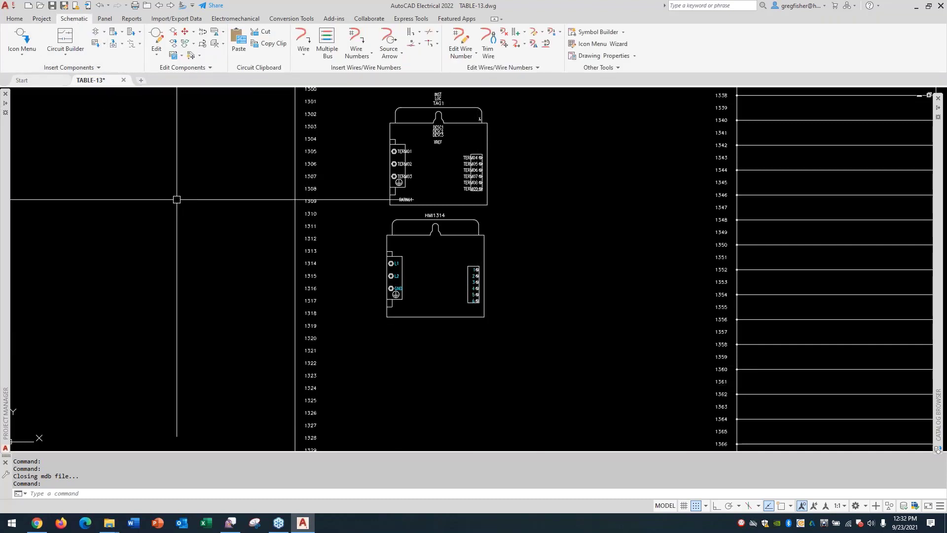
left_click(19, 49)
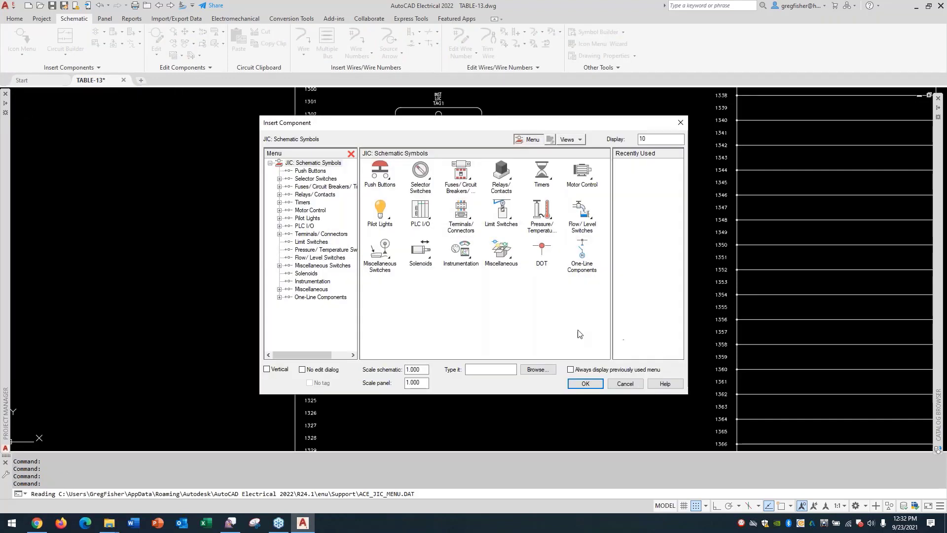
left_click(461, 217)
left_click(548, 293)
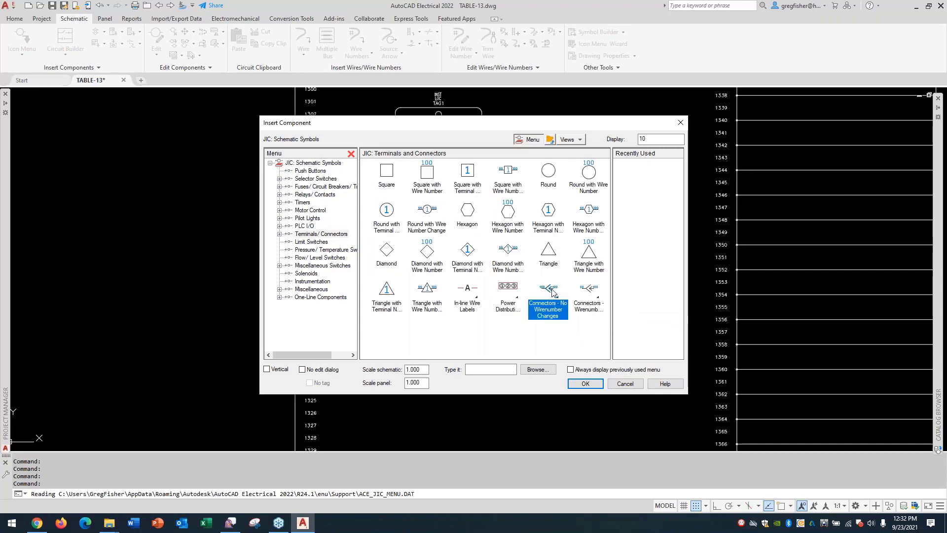
left_click(416, 192)
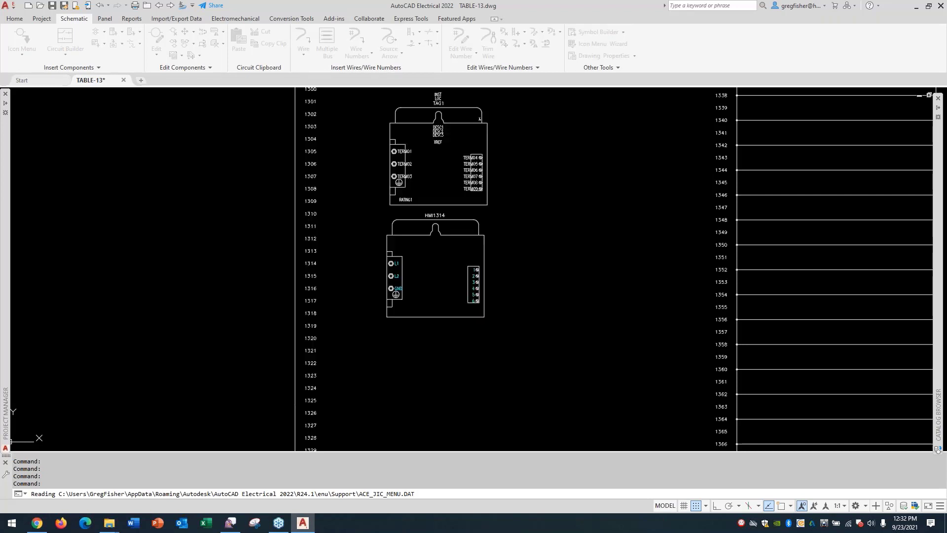
scroll(434, 372, "up", 4)
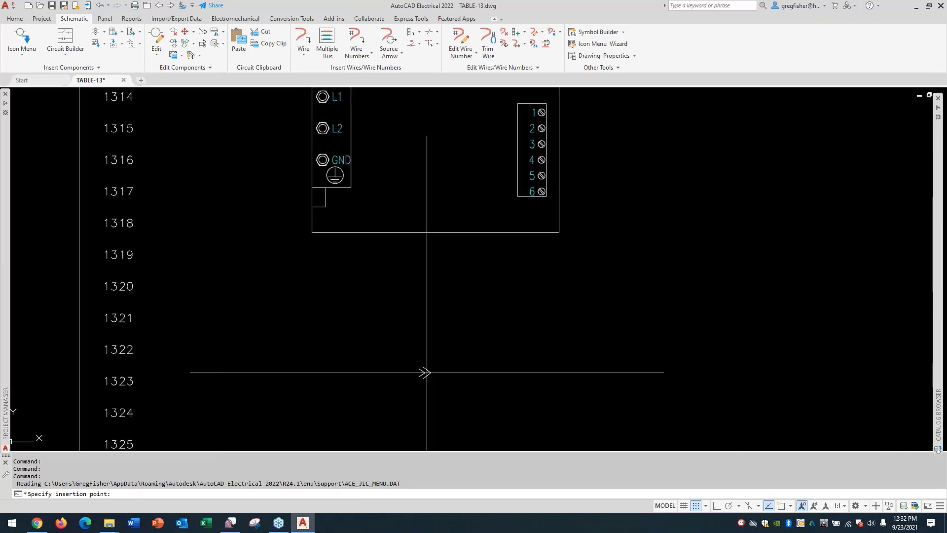
middle_click_drag(425, 373, 483, 269)
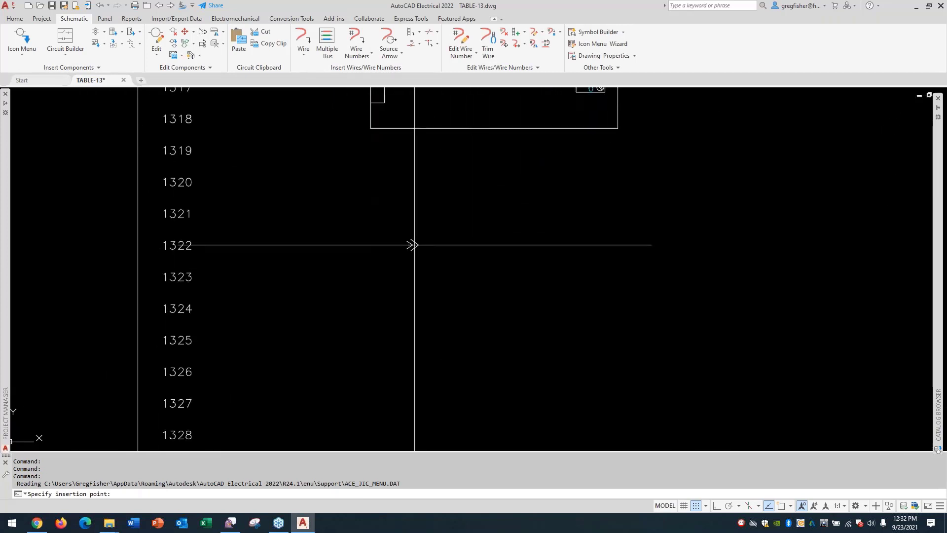
left_click(413, 246)
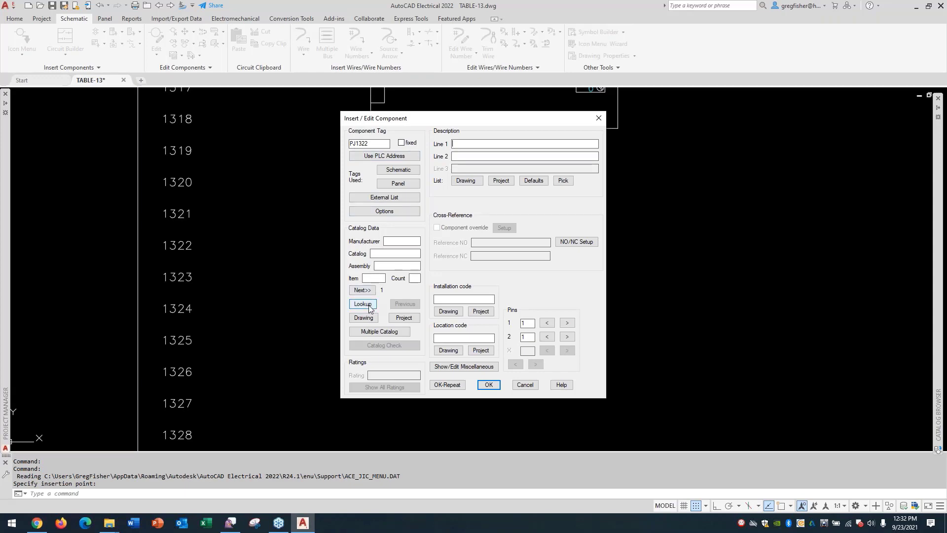
left_click(363, 304)
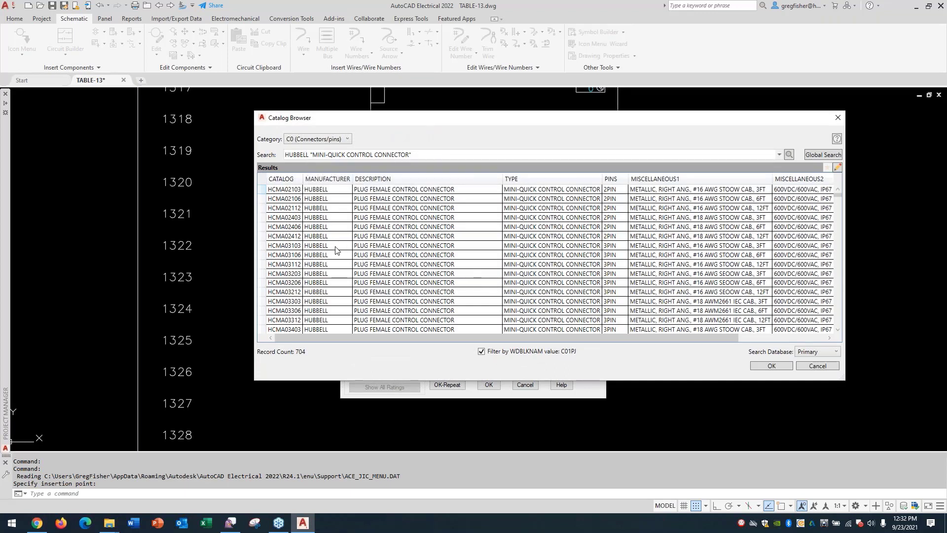
left_click(819, 368)
left_click(535, 388)
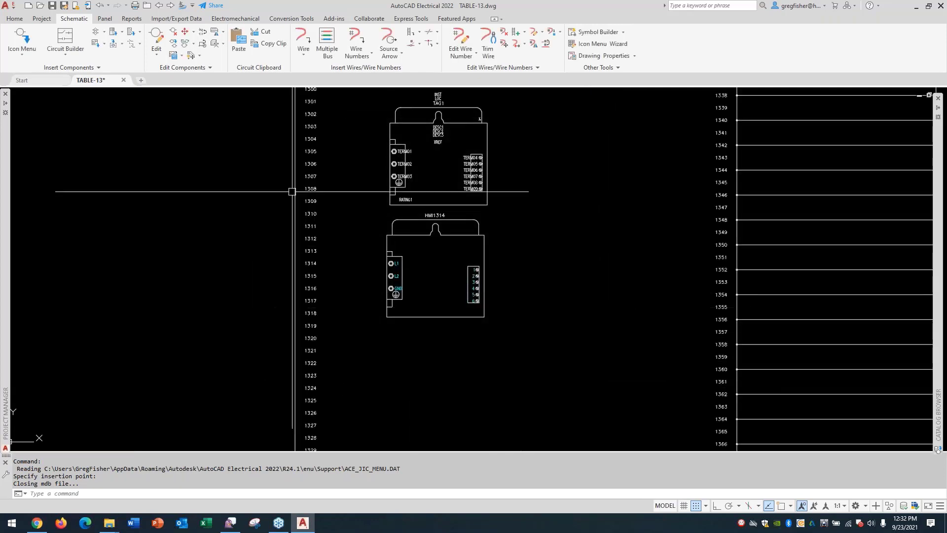
- Insert the recently used Plug/Jack connector at ladder reference 1322 without catalog data or child components
left_click(31, 38)
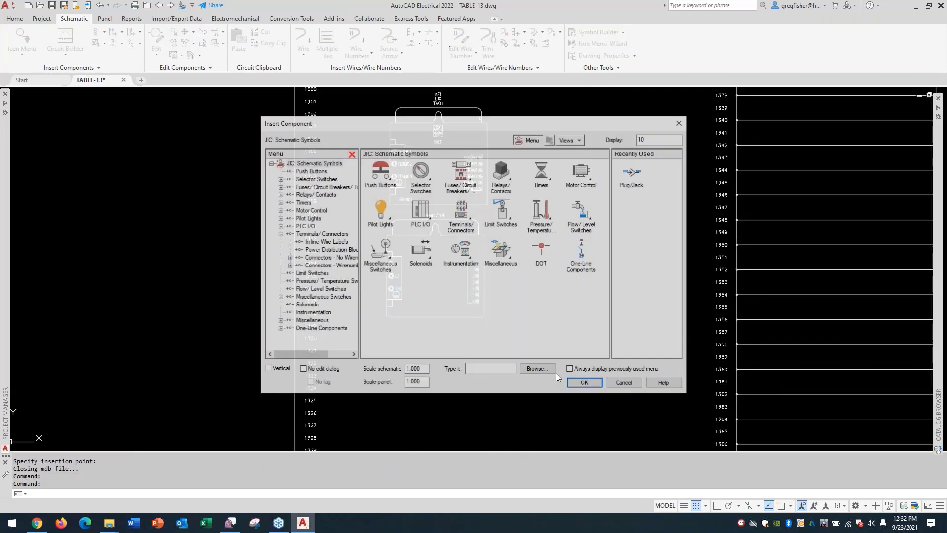
left_click(636, 184)
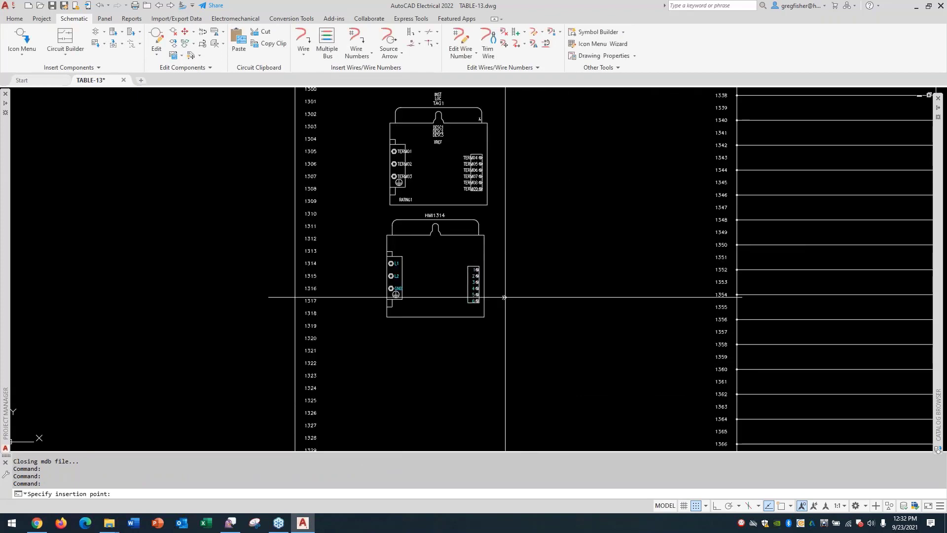
left_click(440, 363)
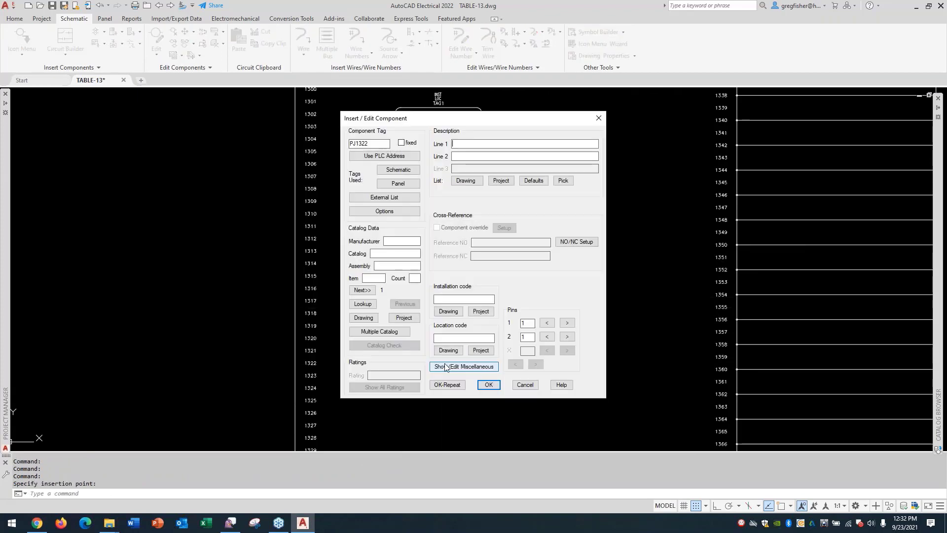
left_click(481, 382)
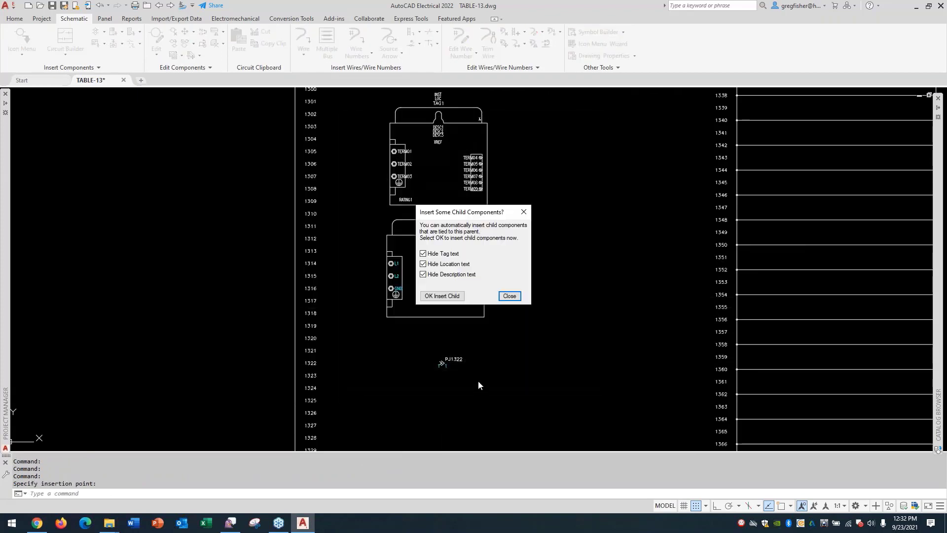
left_click(511, 297)
- Inspect the block name and attributes of the inserted Plug/Jack connector in the Enhanced Attribute Editor, leaving them unchanged
scroll(450, 381, "up", 5)
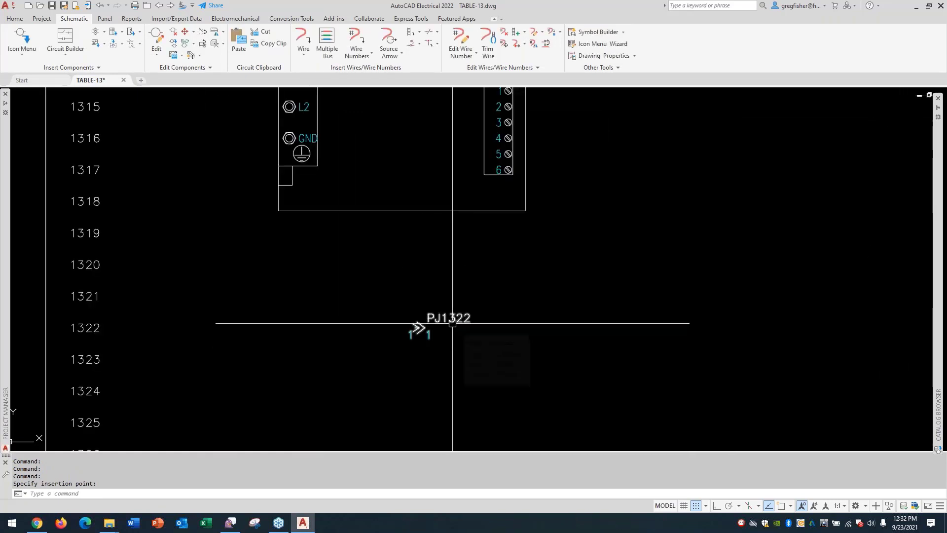
double_click(453, 322)
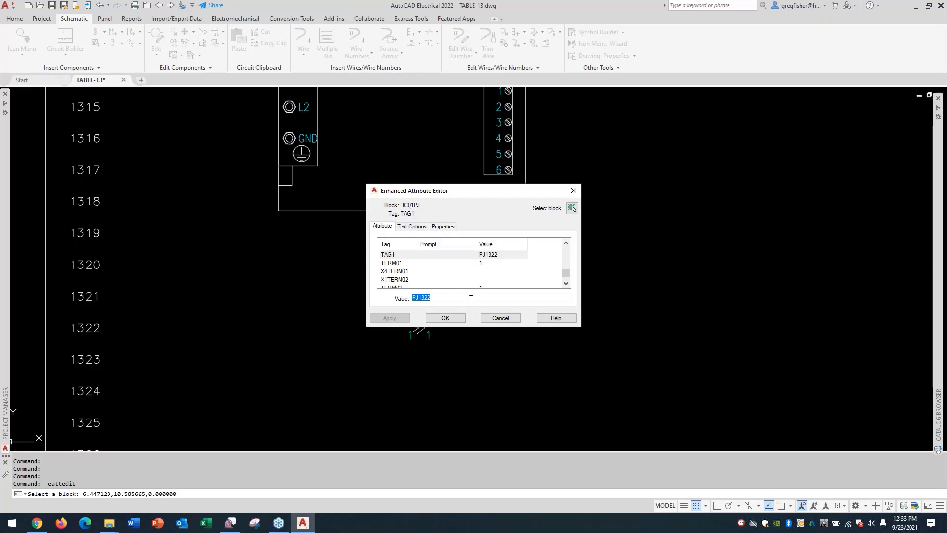
left_click(488, 320)
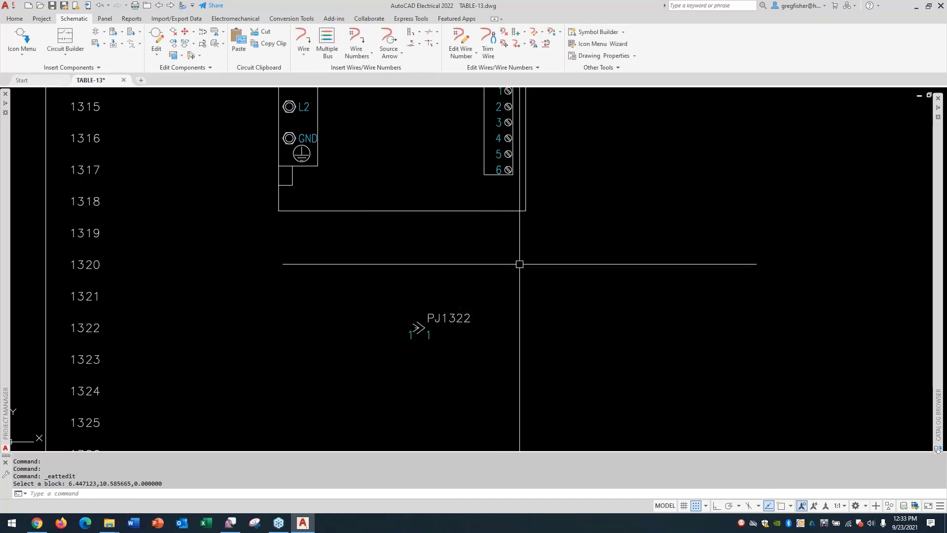
- Explode the Plug/Jack connector PJ1322 at ladder reference 1322 into its lines and attribute definitions
type("EXPLODE")
key("Return")
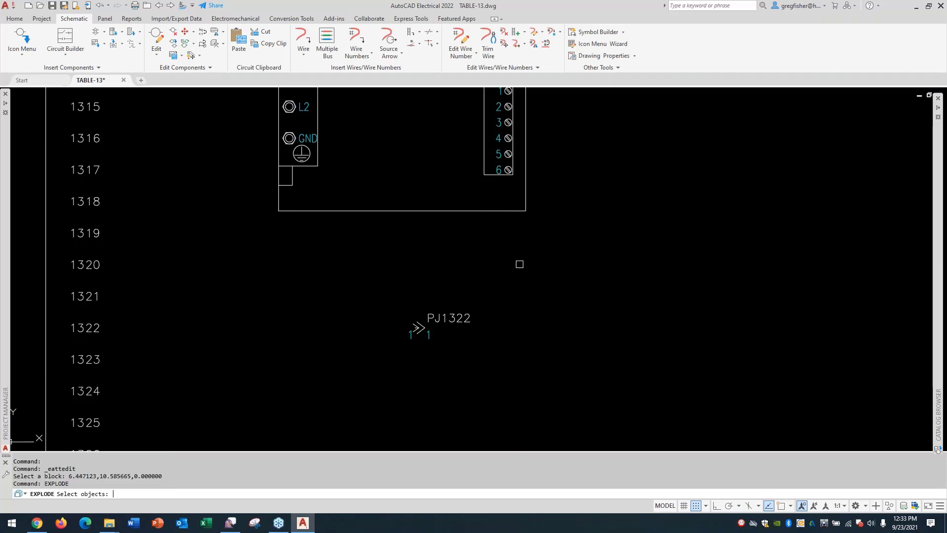
left_click(445, 331)
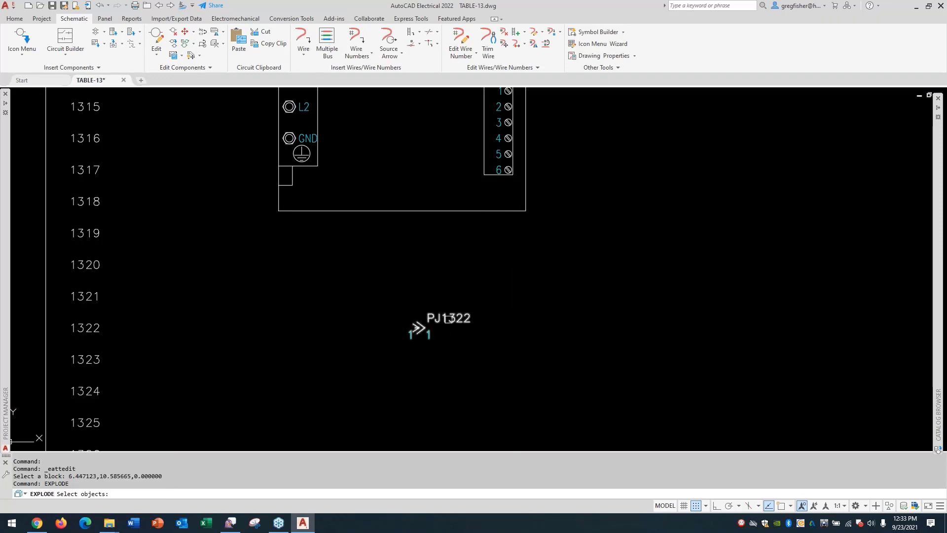
key("Return")
- Turn snap off, inspect the default value of the exploded connector's FAMILY attribute definition, and cancel without changes
scroll(418, 323, "up", 5)
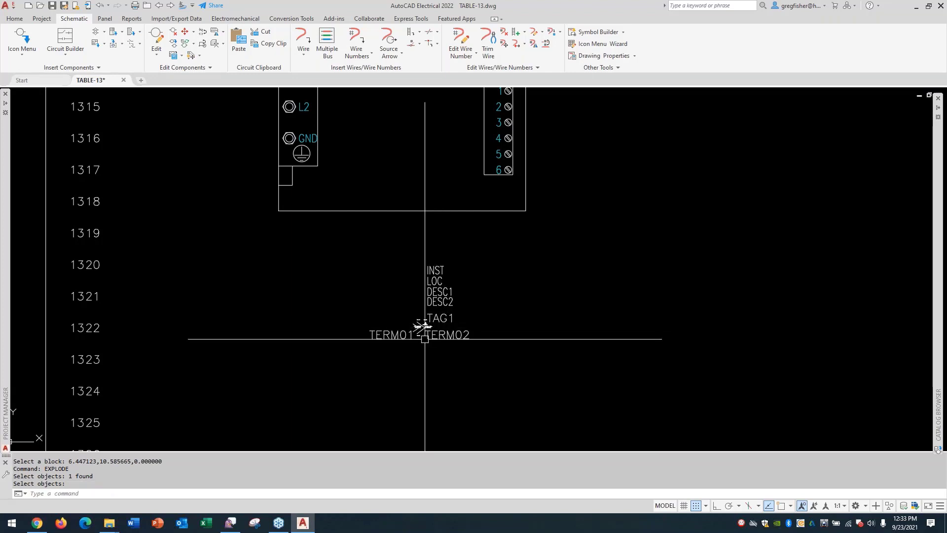
scroll(418, 322, "up", 4)
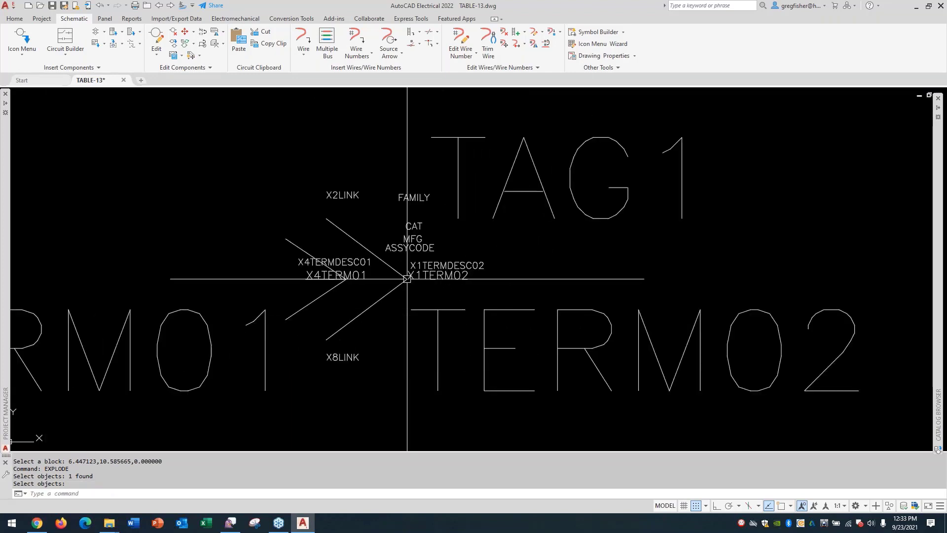
key("F9")
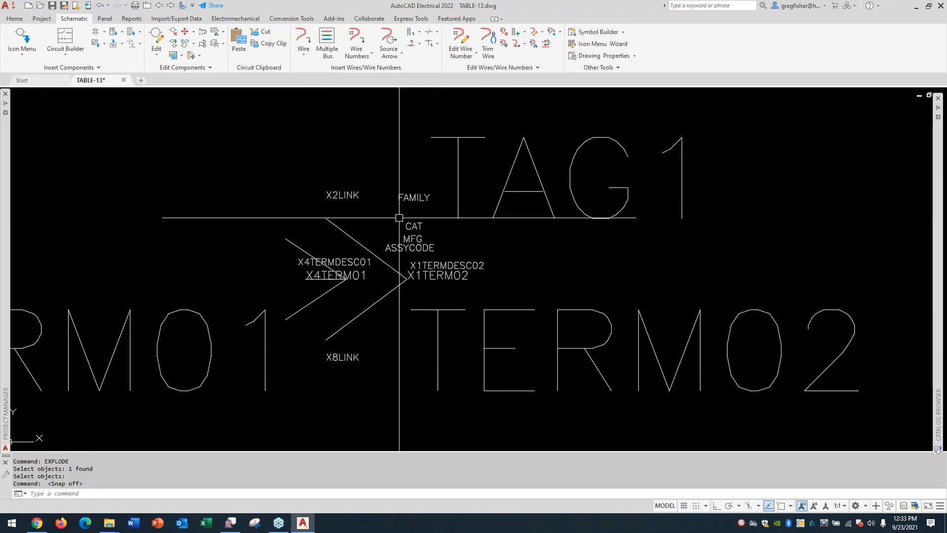
double_click(406, 199)
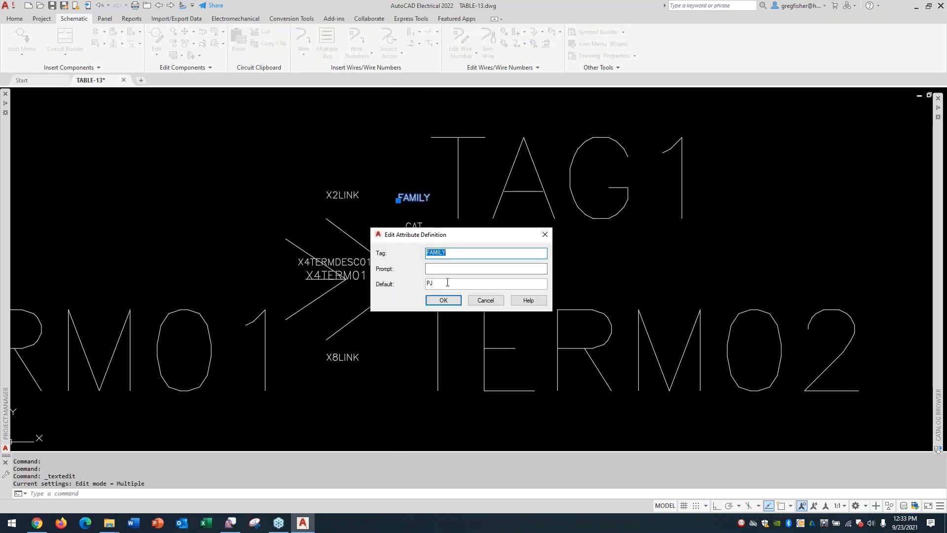
key("Tab")
key("Tab")
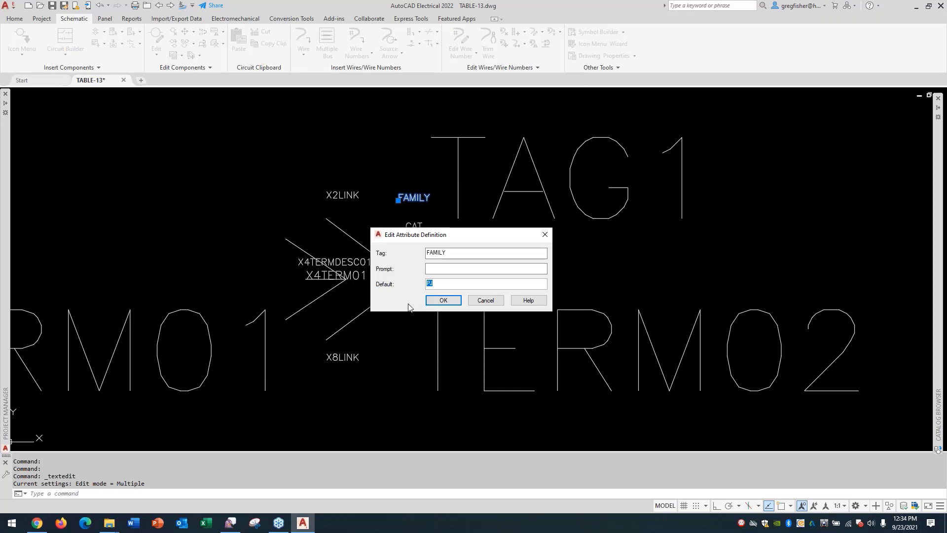
left_click(479, 301)
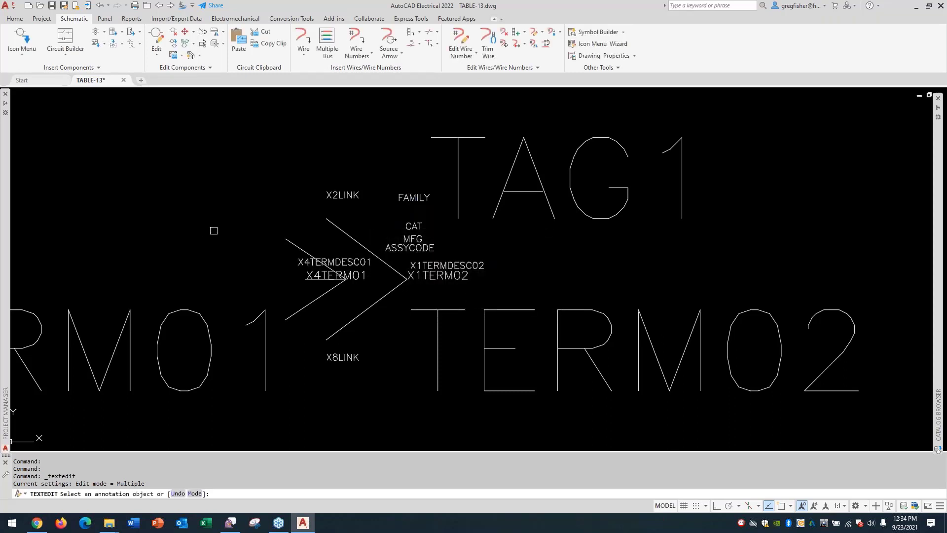
key("Escape")
- Open TABLE-04.dwg from the TABLE project's SCHEMATIC folder and fit the whole drawing in view
scroll(228, 211, "down", 6)
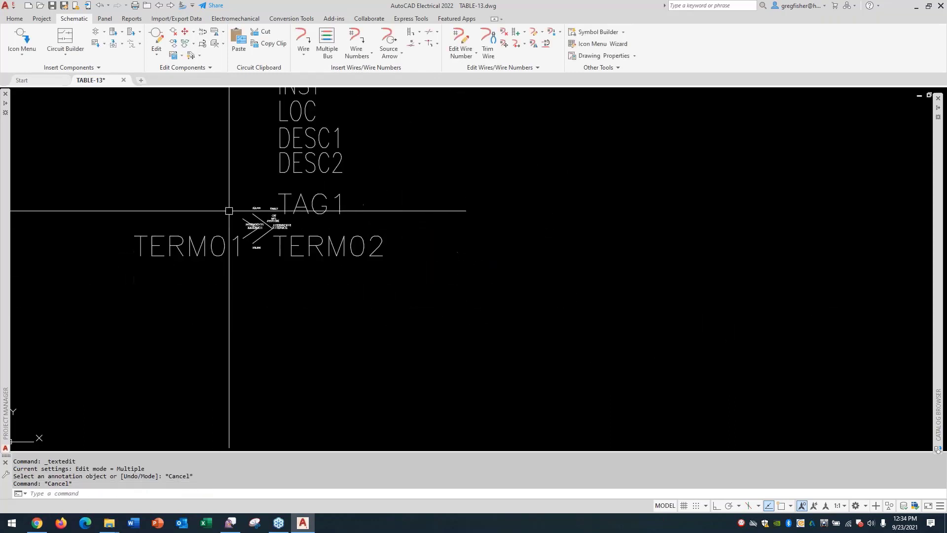
middle_click_drag(229, 211, 337, 300)
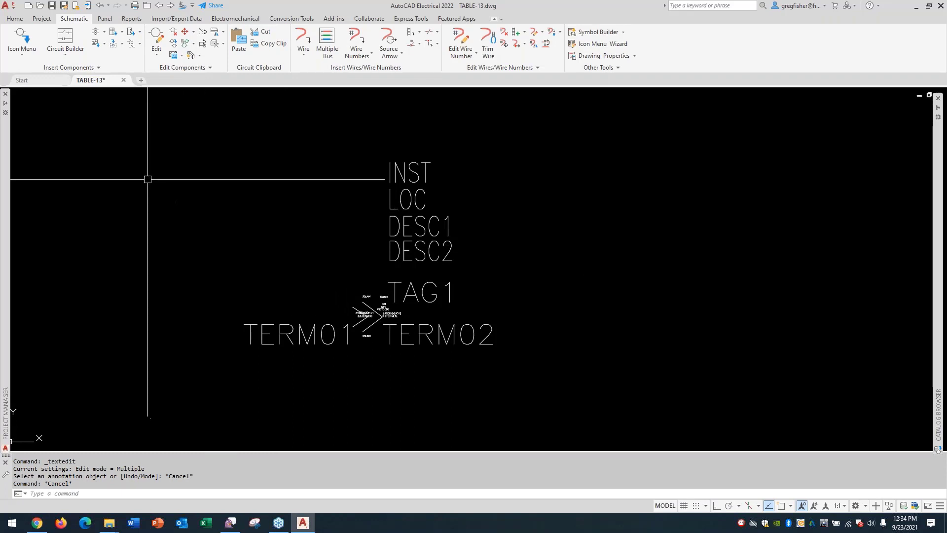
mouse_move(7, 175)
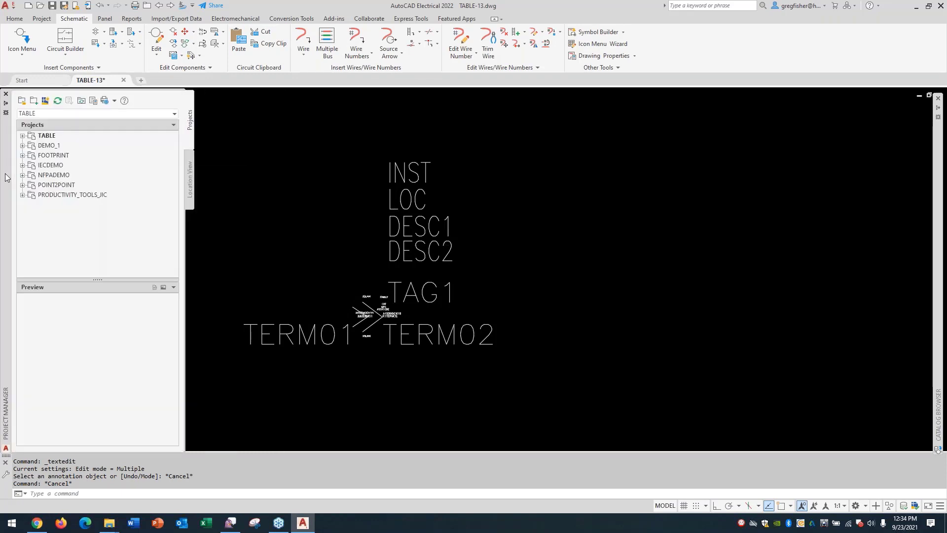
left_click(23, 136)
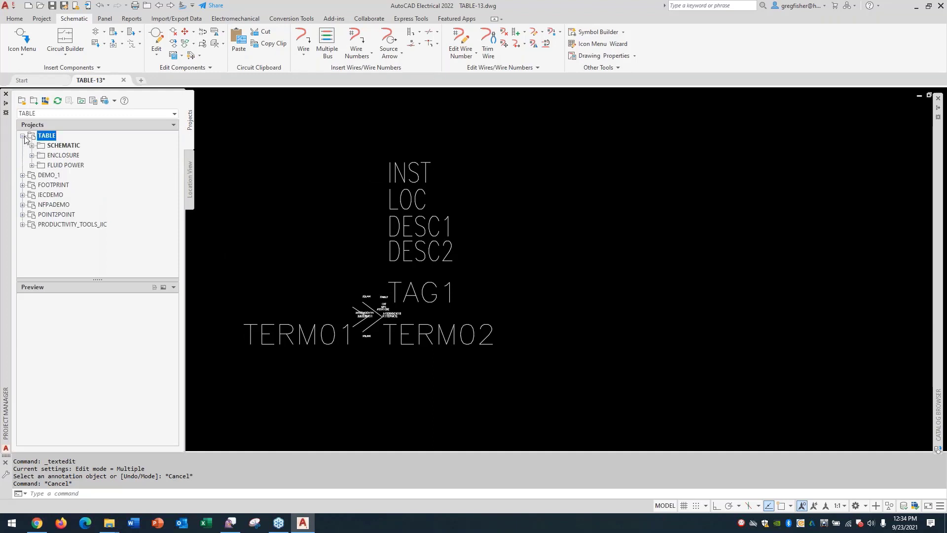
left_click(32, 146)
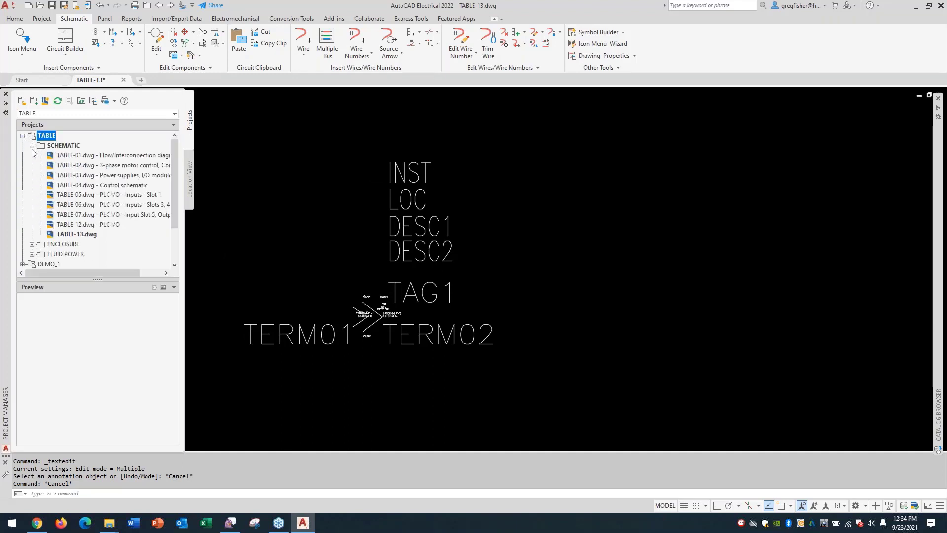
double_click(50, 188)
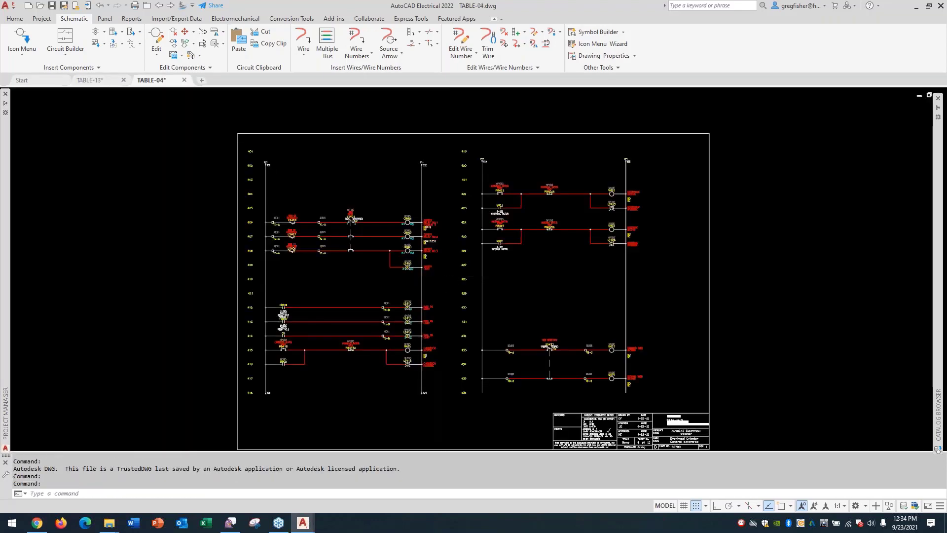
middle_click(448, 280)
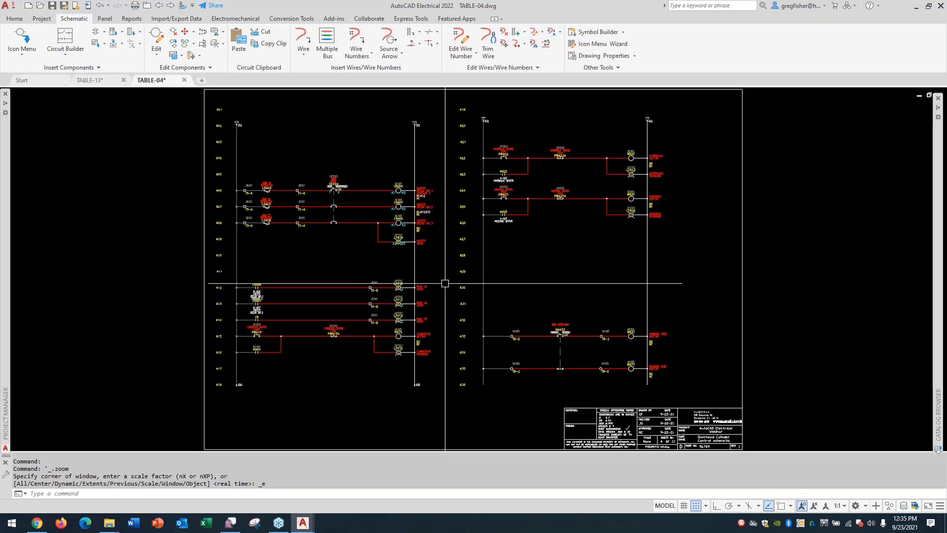
- Insert wire numbers across the whole TABLE-04 drawing, using Tag/retag all and Line Reference tagging
left_click(40, 21)
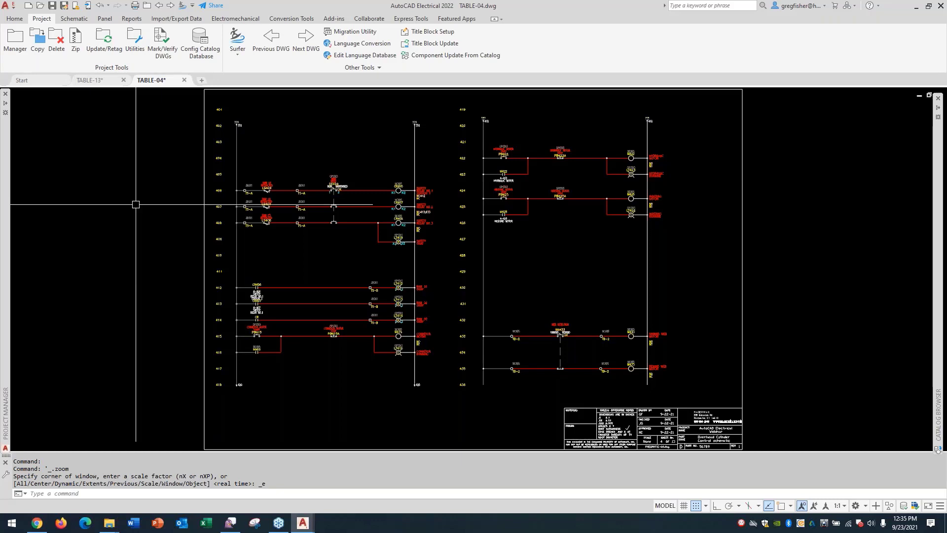
left_click(74, 19)
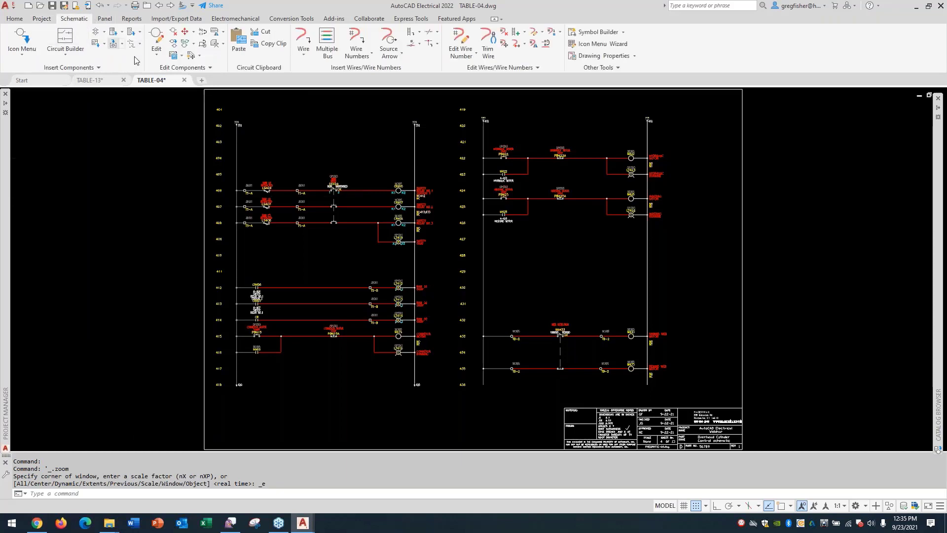
left_click(355, 36)
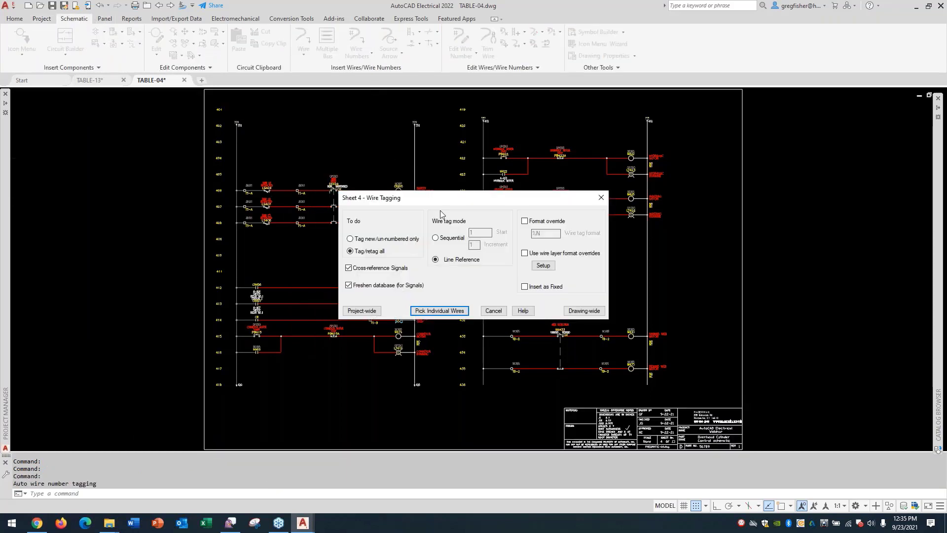
left_click(584, 310)
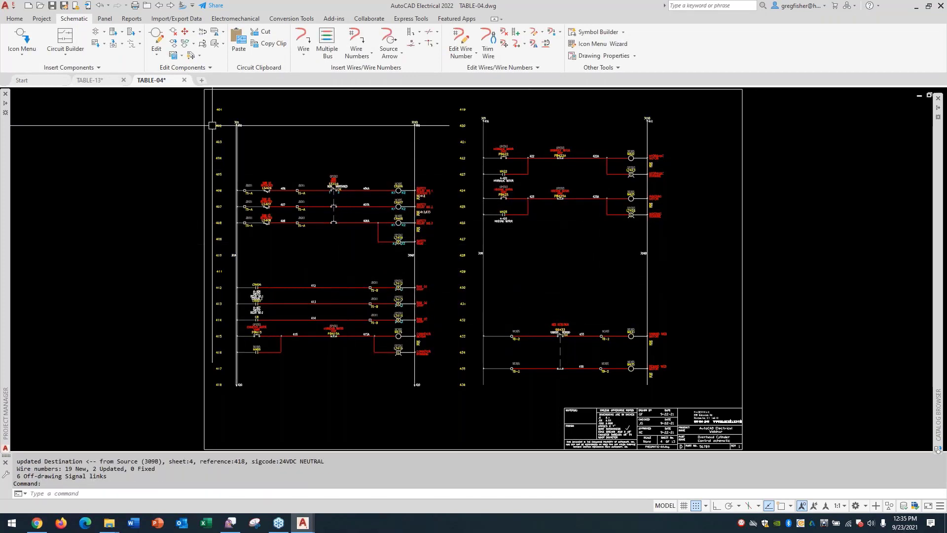
- Run Mark/Verify on the active drawing with the option to mark AutoCAD Electrical components
left_click(41, 20)
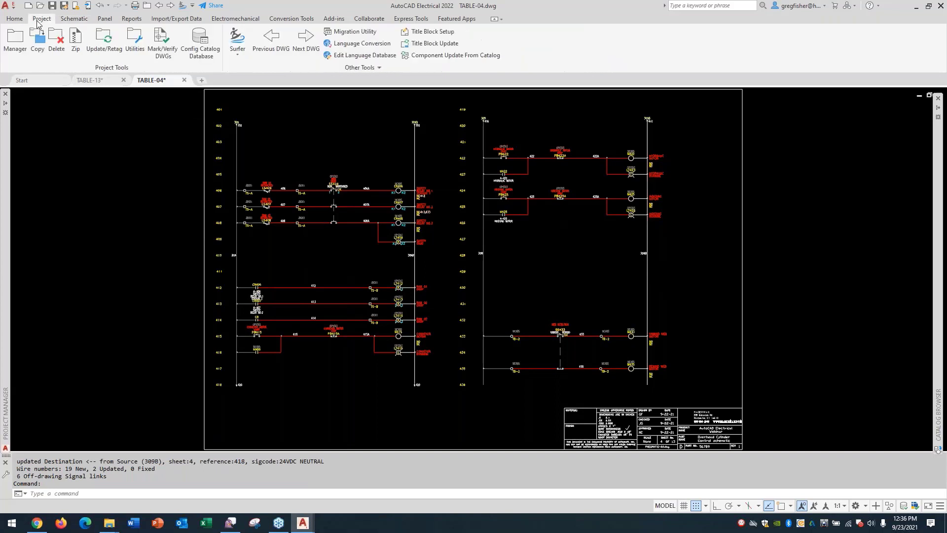
left_click(157, 50)
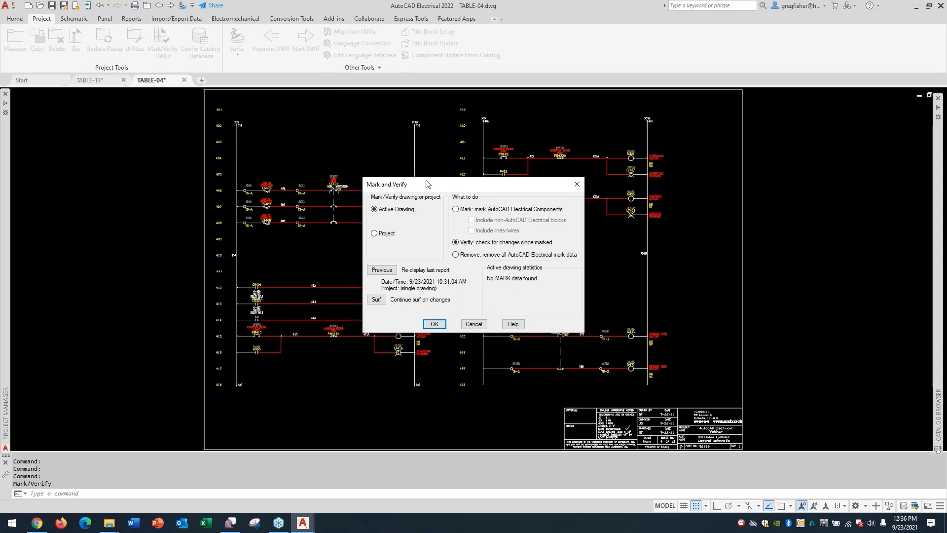
left_click(455, 210)
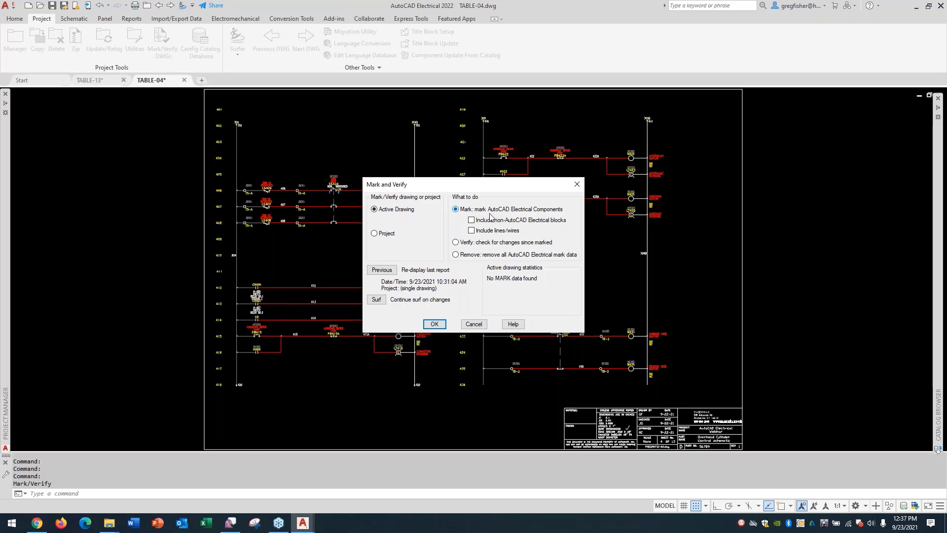
left_click(434, 324)
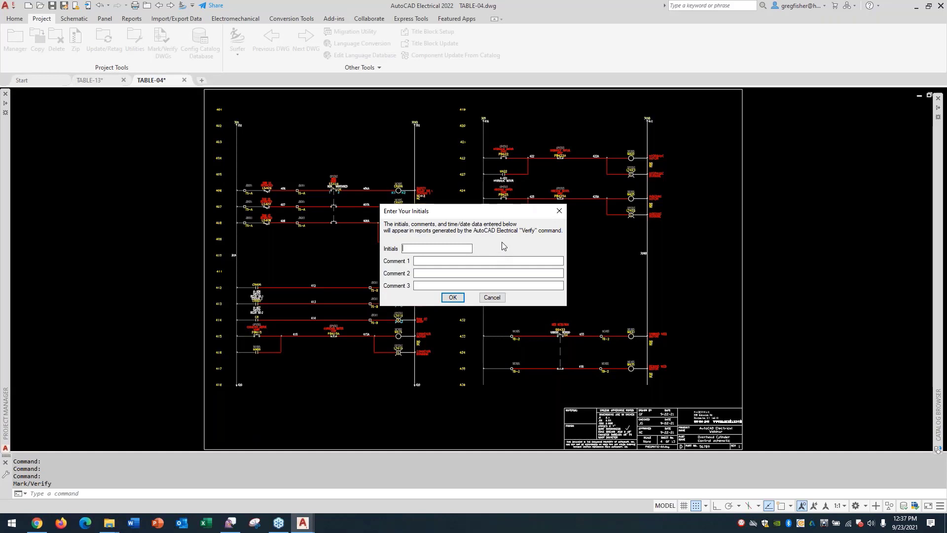
- Complete the mark with the reviewer's initials and the comments TABLE PROJECT, DWG NO. 4 and FIRST MARK
type("GF")
type("TAB")
type("LE")
type(" PROJECT")
type("DWG")
type(" NO")
type(". 4")
type("FIRST")
type(" MARK")
left_click(459, 300)
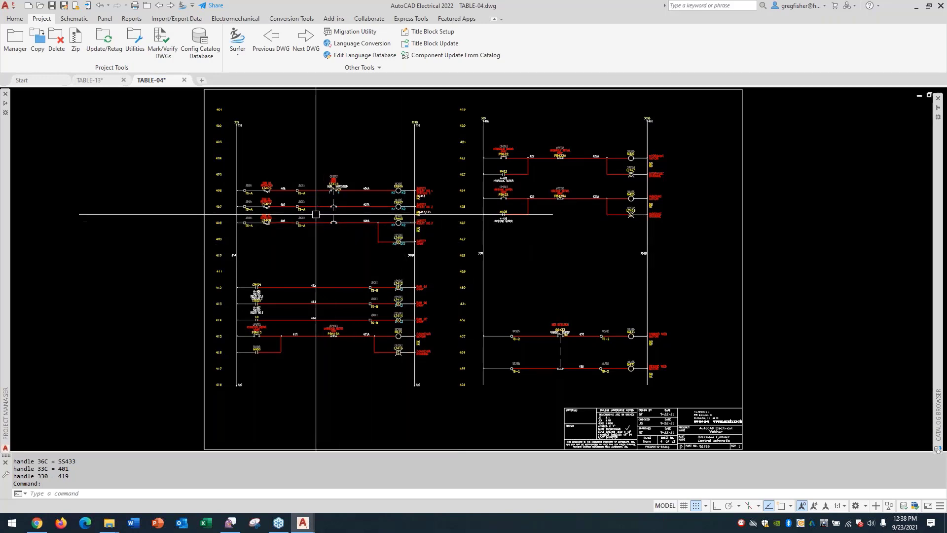
- Set up a drawing-wide block swap that picks the new block from the icon menu and retains the old block scale
scroll(316, 214, "up", 2)
scroll(315, 209, "up", 2)
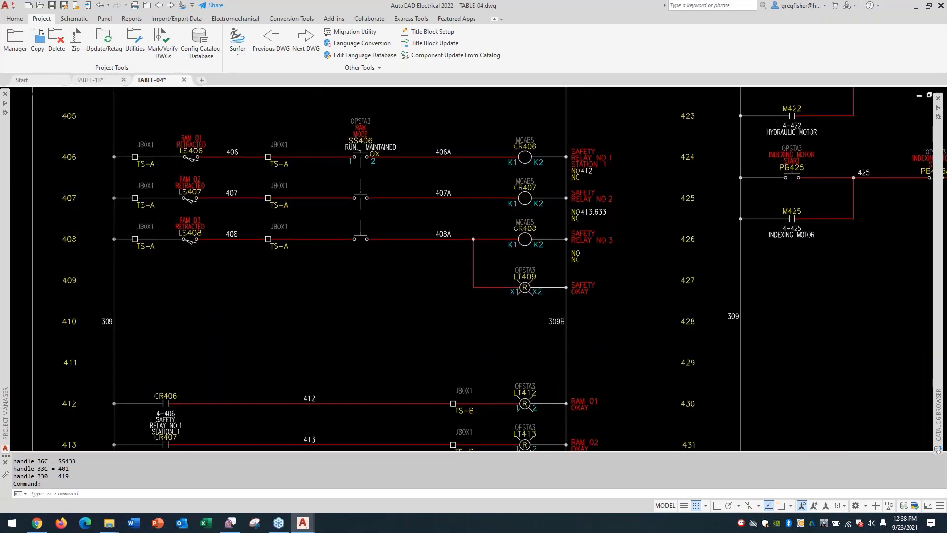
scroll(336, 242, "up", 1)
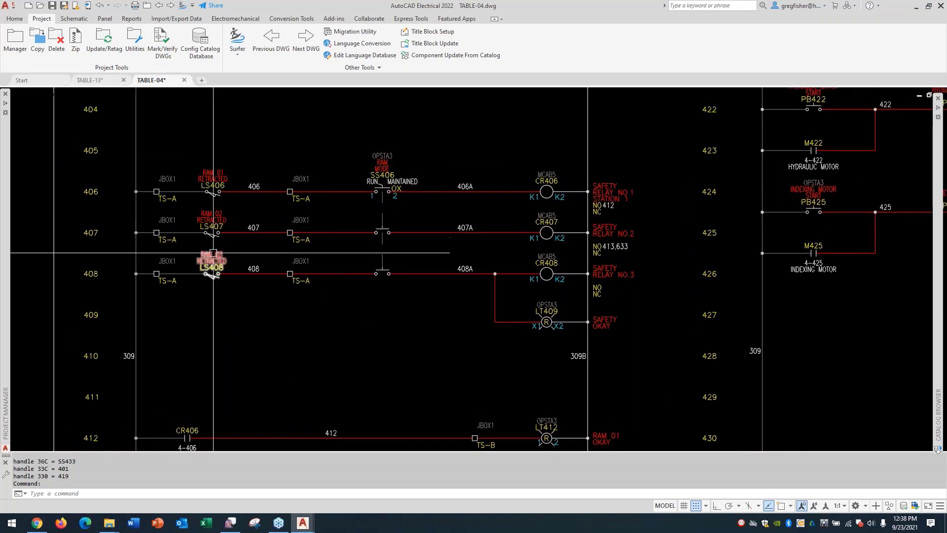
left_click(73, 20)
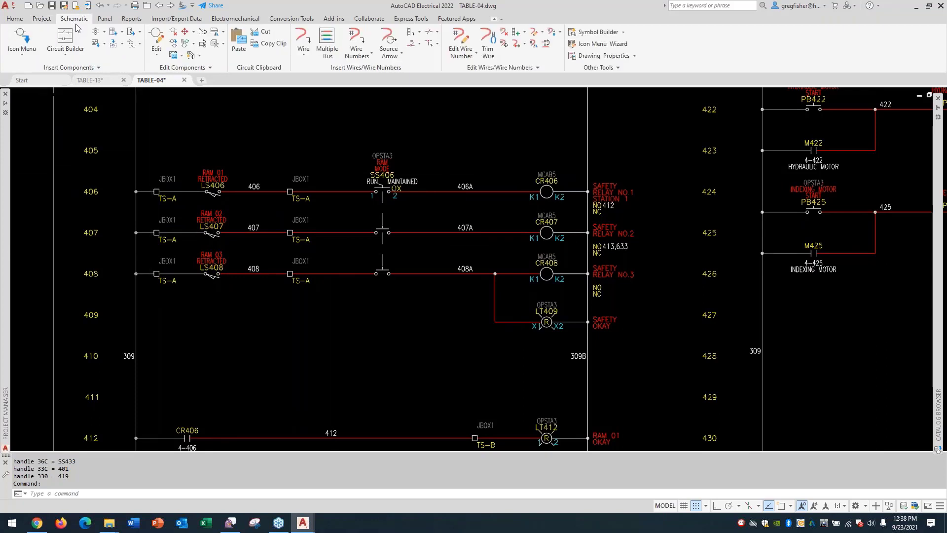
left_click(202, 44)
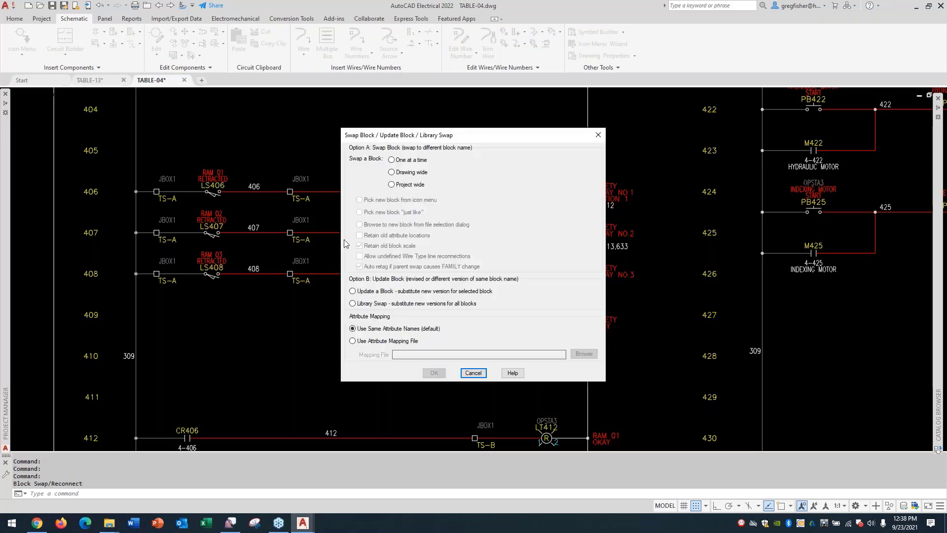
left_click(392, 172)
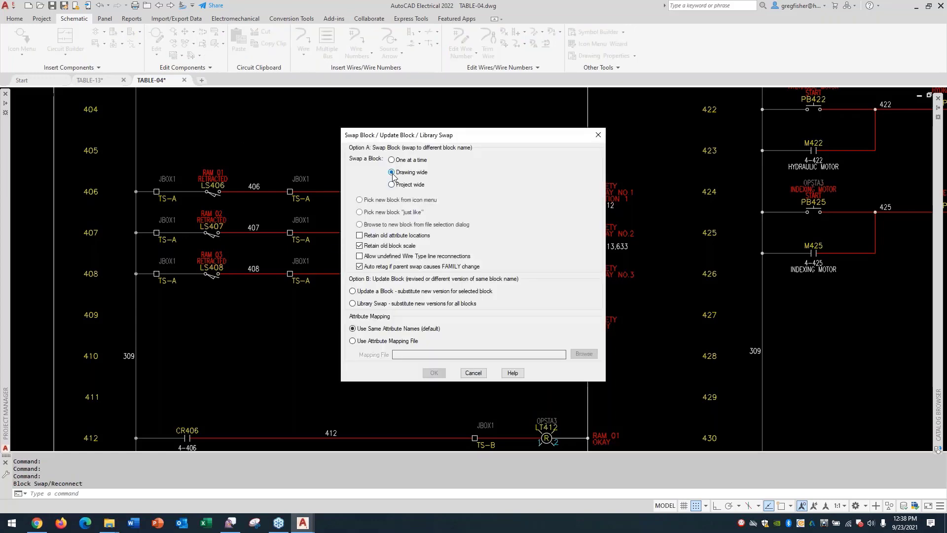
left_click(373, 204)
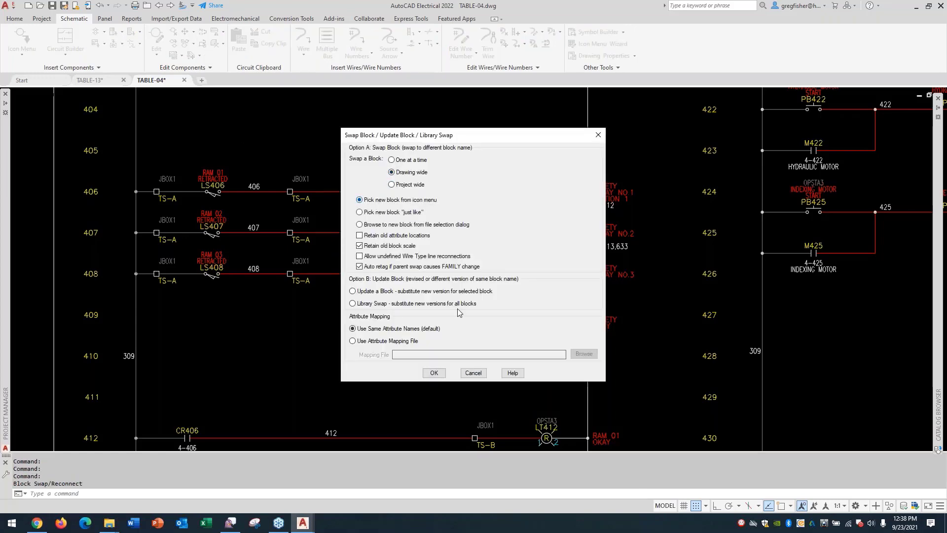
left_click(435, 373)
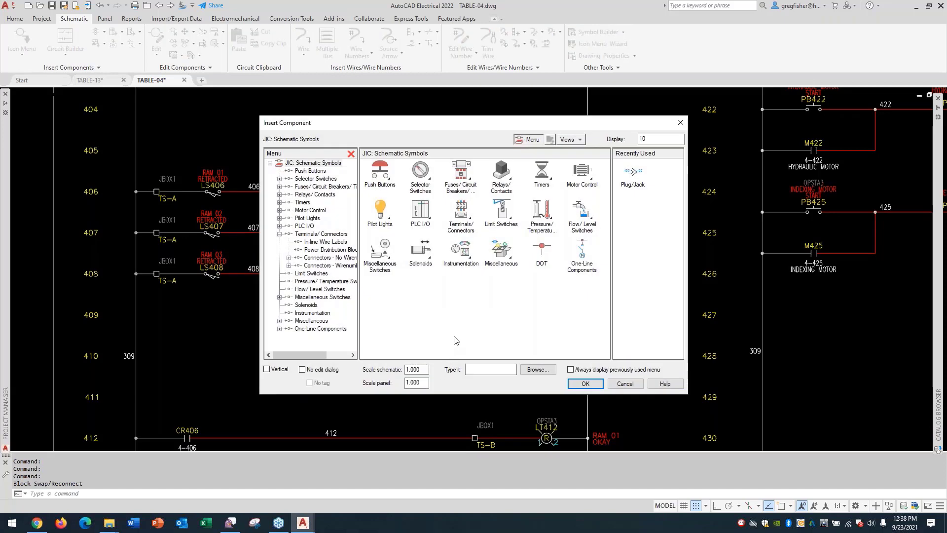
- Swap the limit switches of LS406's type for Proximity Switch NO symbols, and save the drawing when retagging
left_click(381, 254)
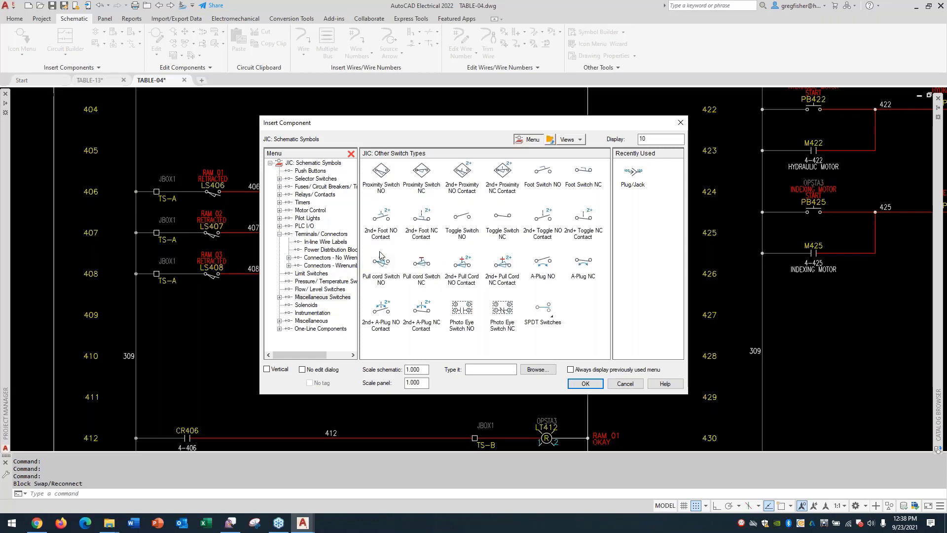
double_click(382, 173)
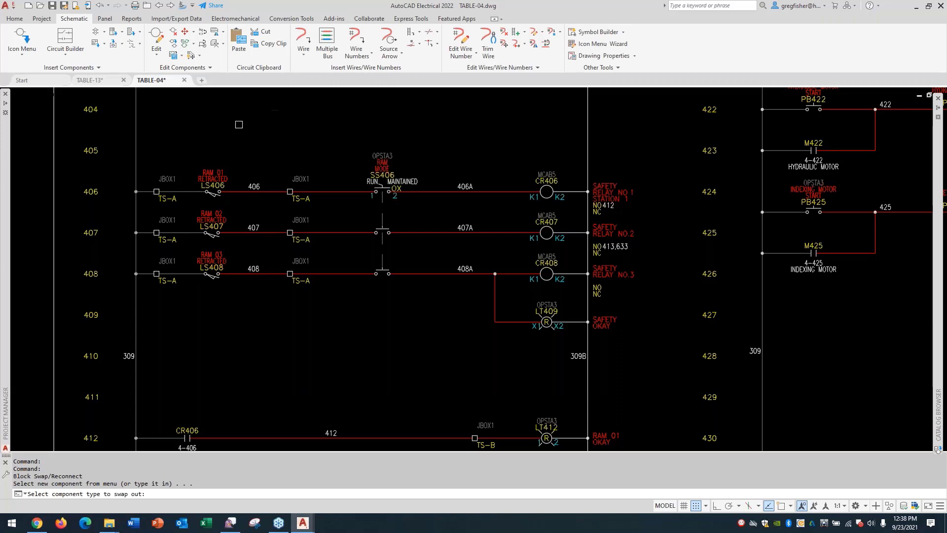
left_click(214, 185)
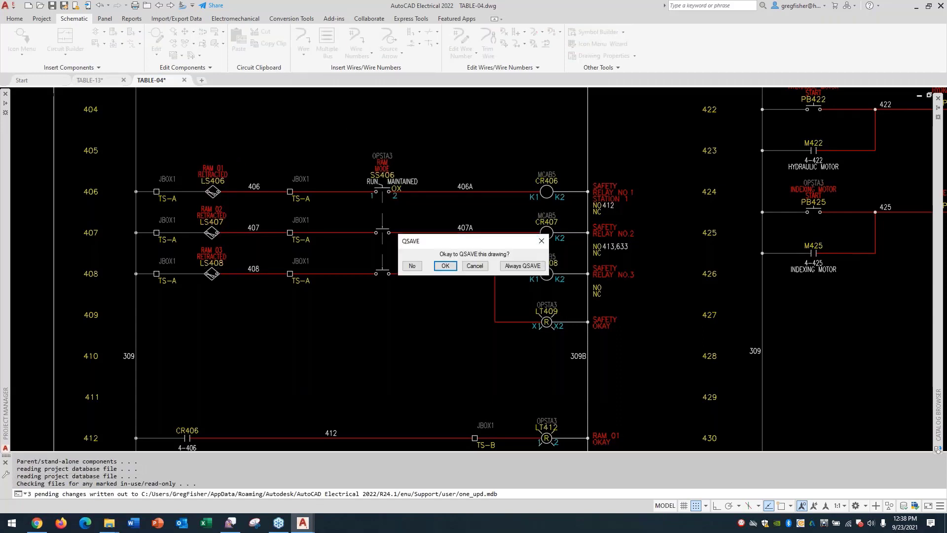
left_click(446, 266)
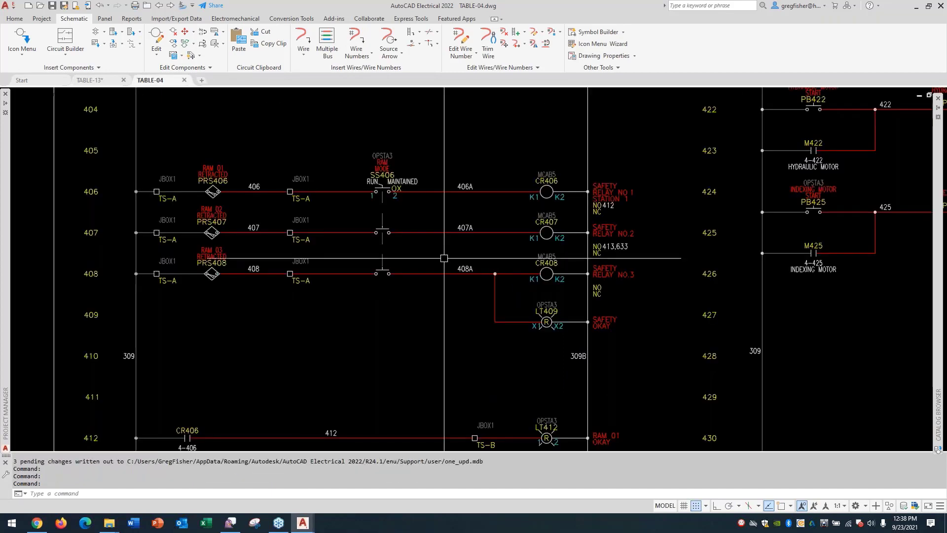
- Delete all the conveyor motor components on rungs 415 and 416, declining the search for child contacts
scroll(444, 258, "down", 2)
mouse_move(446, 287)
middle_mouse_down()
mouse_move(426, 302)
mouse_move(425, 170)
middle_mouse_up()
middle_click_drag(406, 334, 415, 286)
scroll(408, 282, "up", 3)
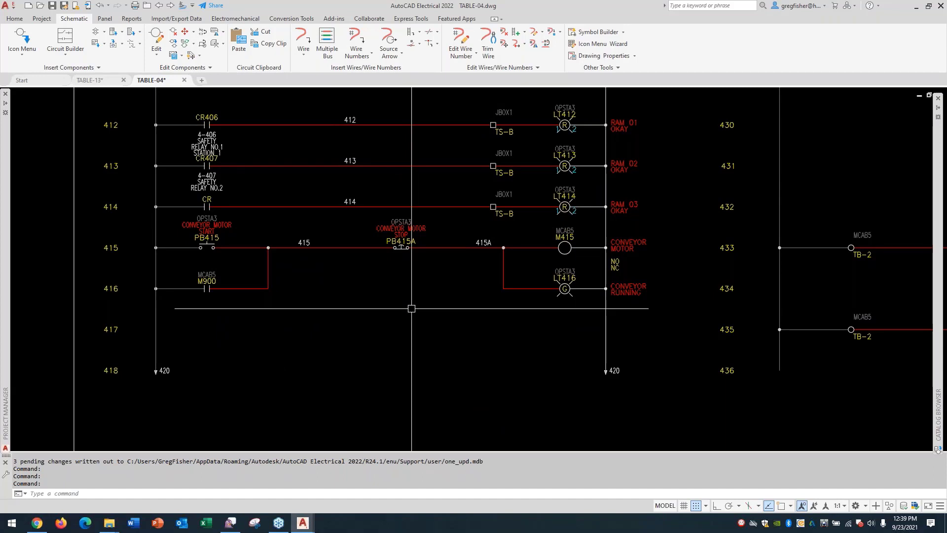
left_click(173, 34)
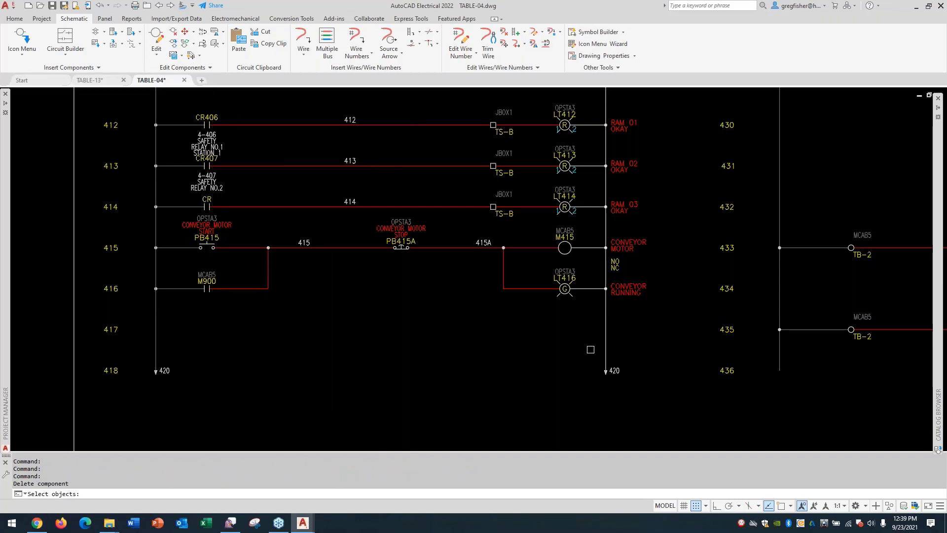
left_click(591, 334)
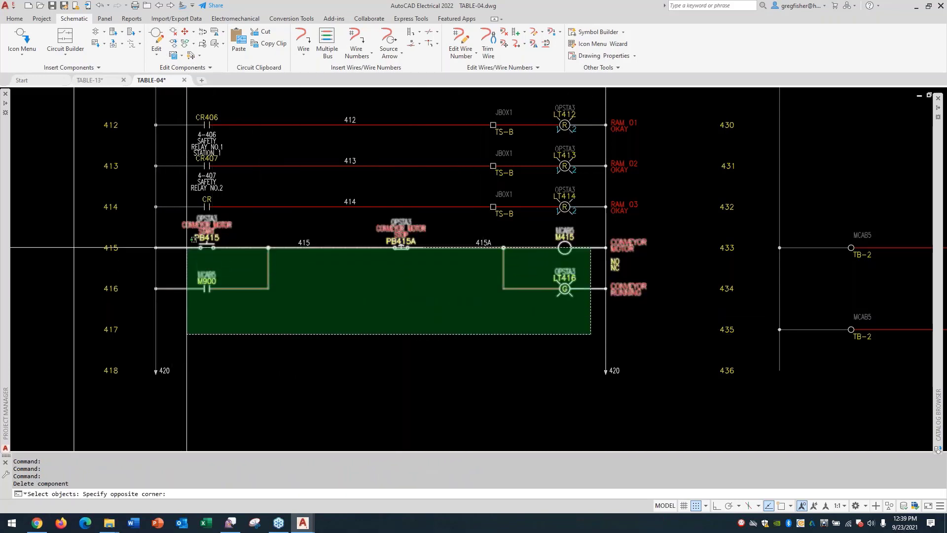
left_click(187, 245)
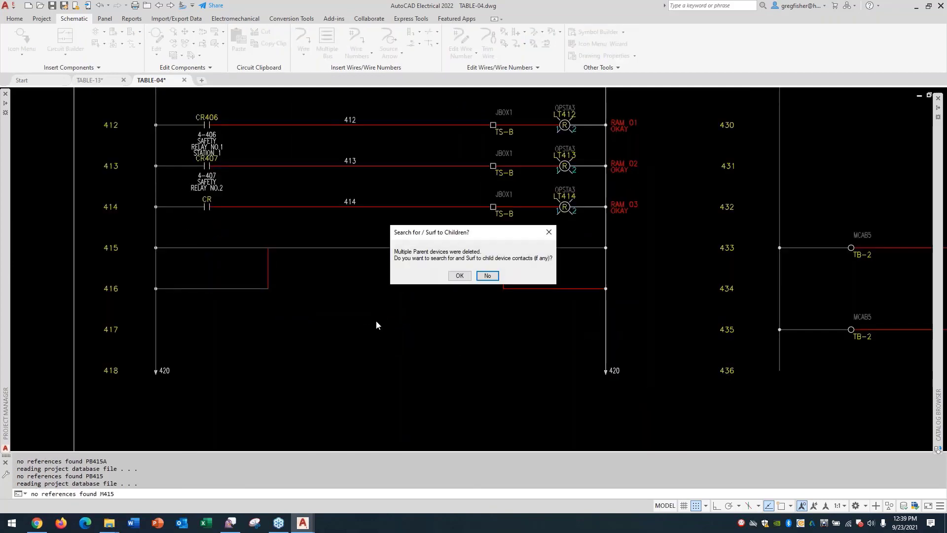
left_click(487, 275)
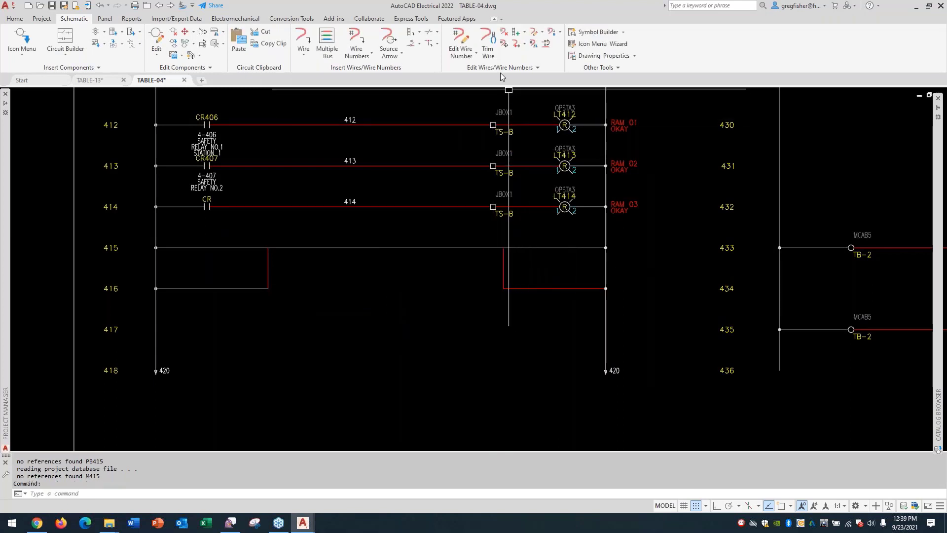
- Trim away the leftover wires on rungs 415 and 416, using a crossing selection for the branches
left_click(487, 45)
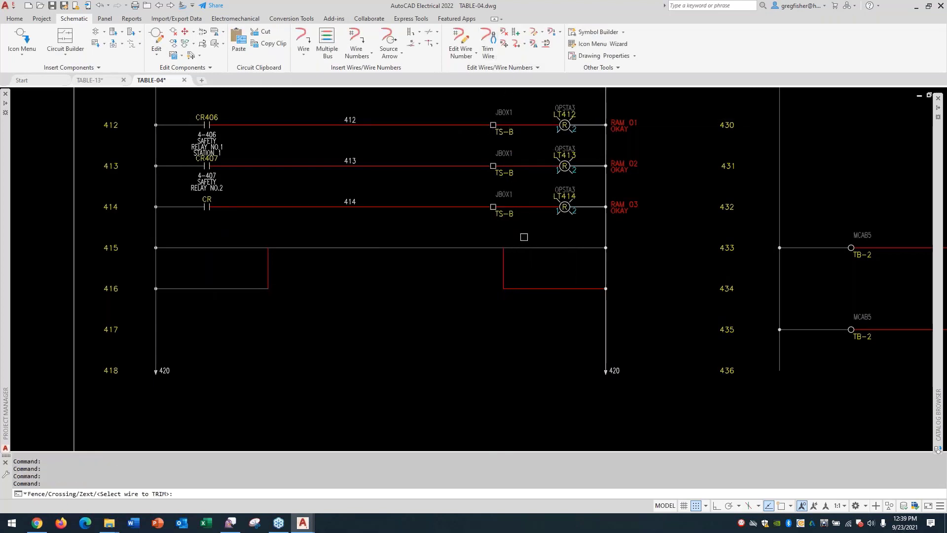
type("C")
key("Return")
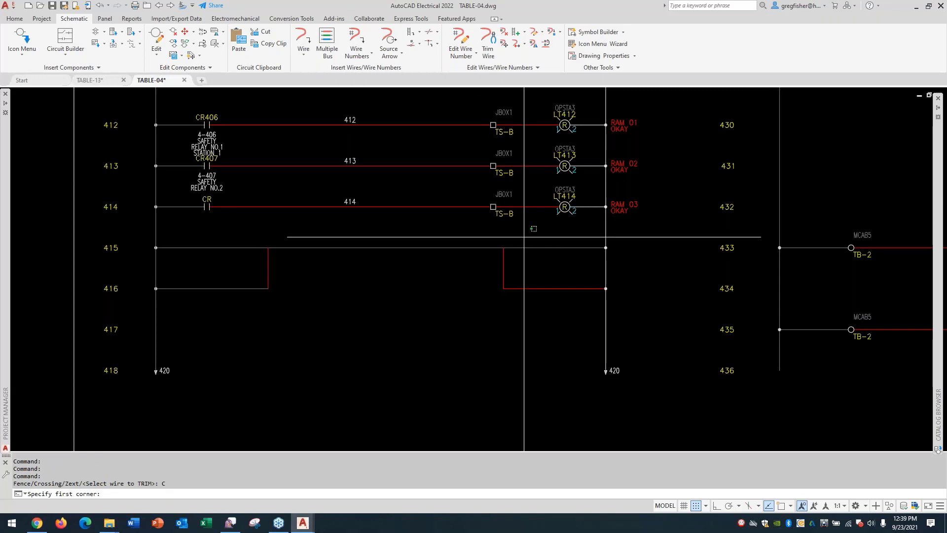
left_click(524, 237)
left_click(268, 319)
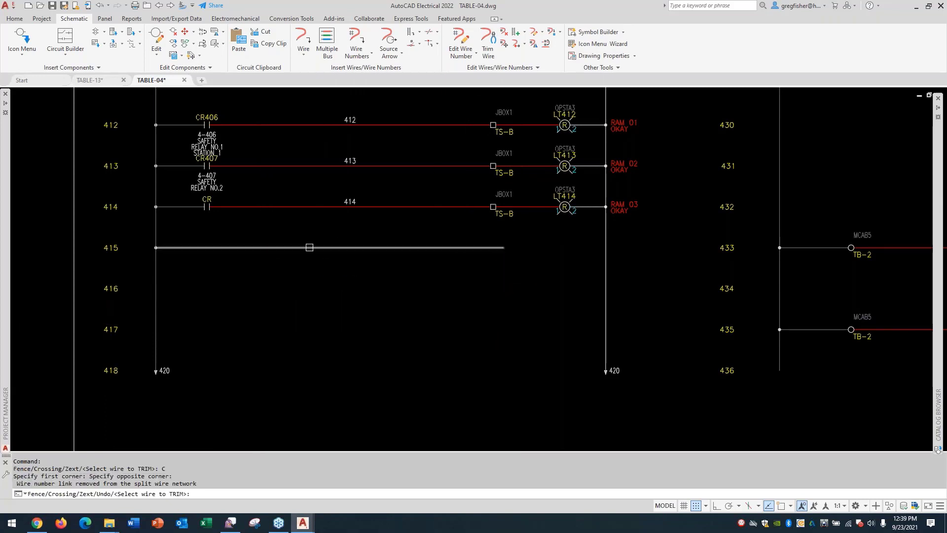
left_click(312, 248)
key("Escape")
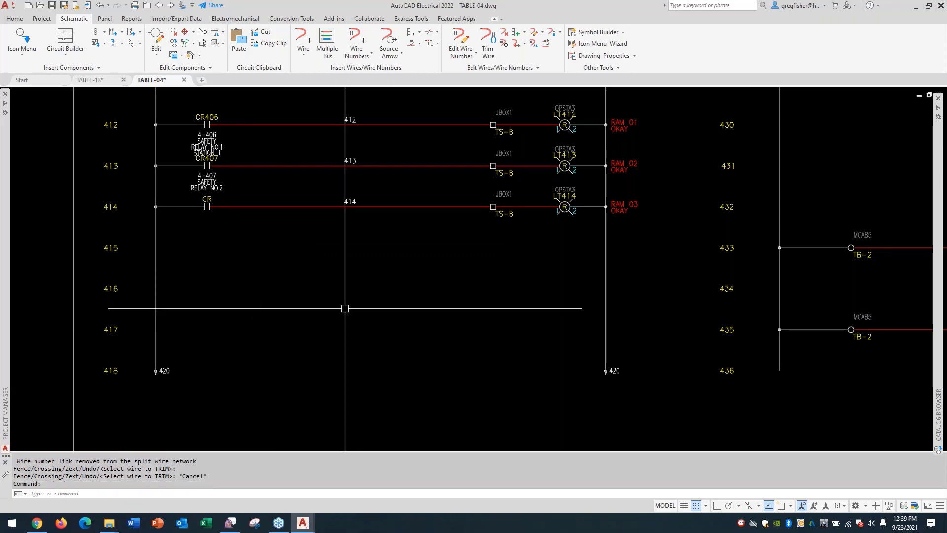
- Clear description line 3 of relay coil CR406 and enter STATION 1 as its installation code
scroll(345, 305, "down", 6)
scroll(532, 188, "up", 3)
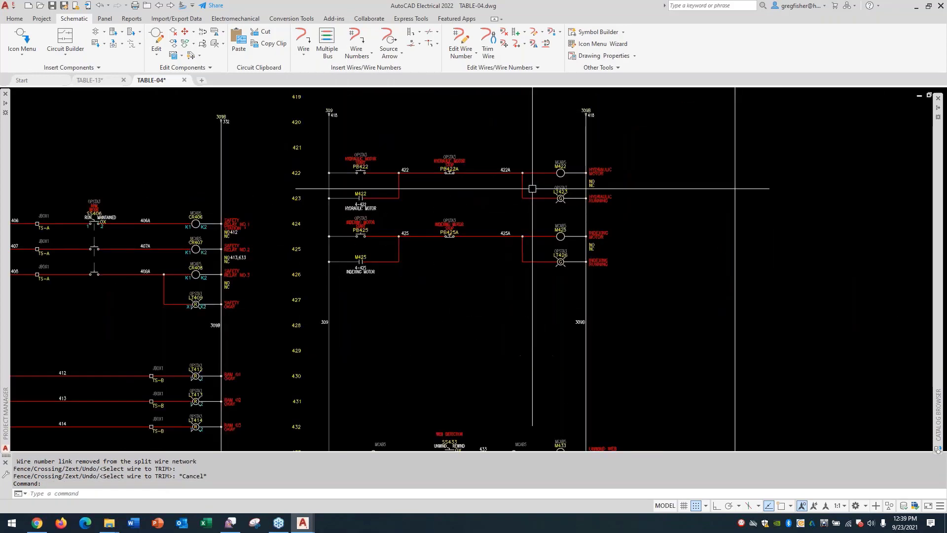
scroll(532, 192, "up", 2)
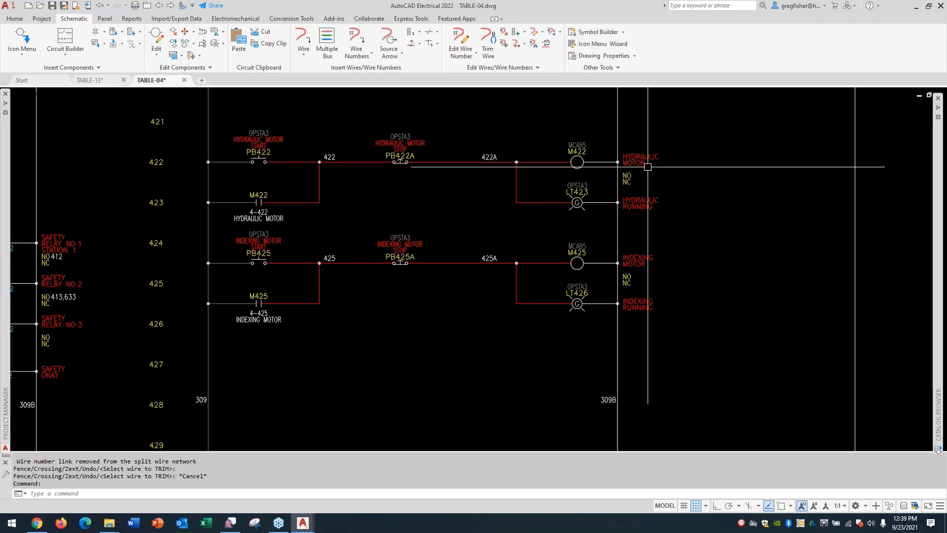
middle_click_drag(518, 213, 911, 182)
middle_click_drag(538, 261, 704, 233)
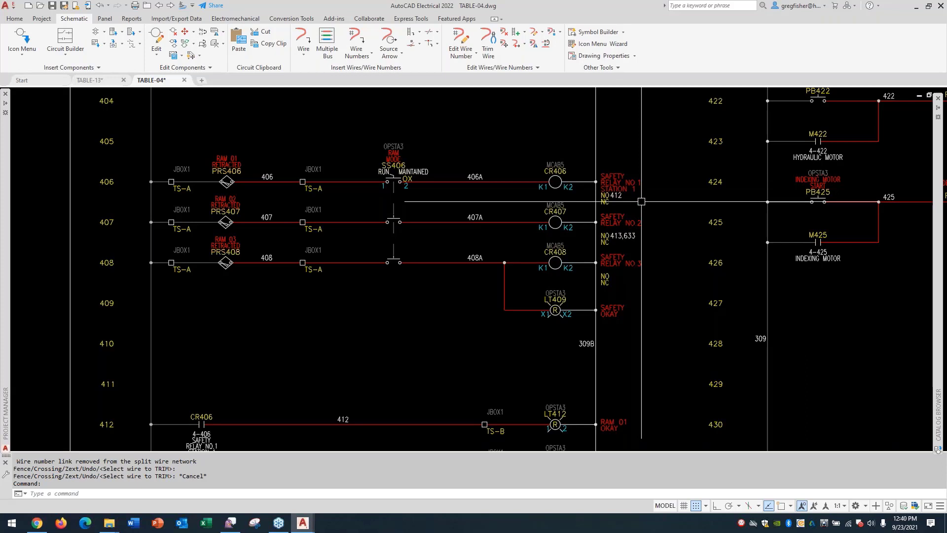
right_click(621, 187)
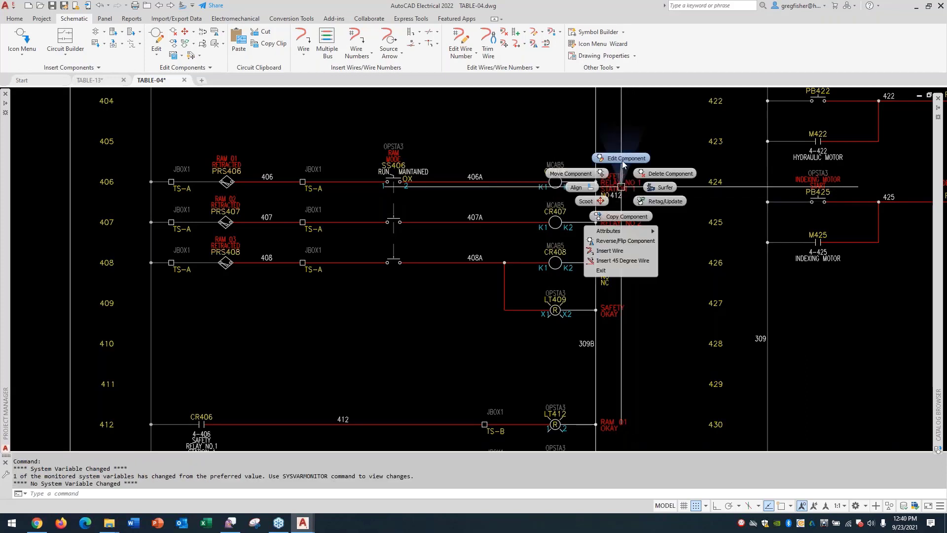
left_click(623, 159)
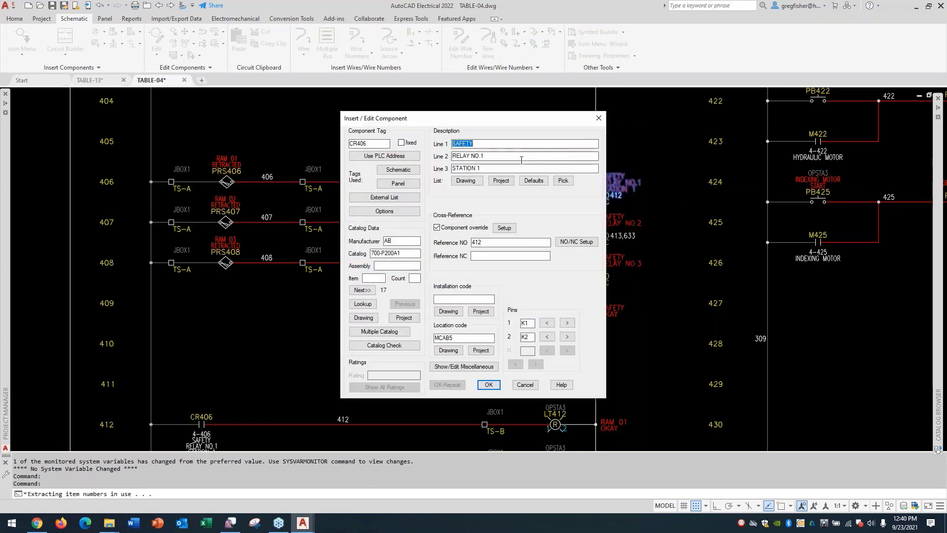
left_click_drag(507, 168, 436, 190)
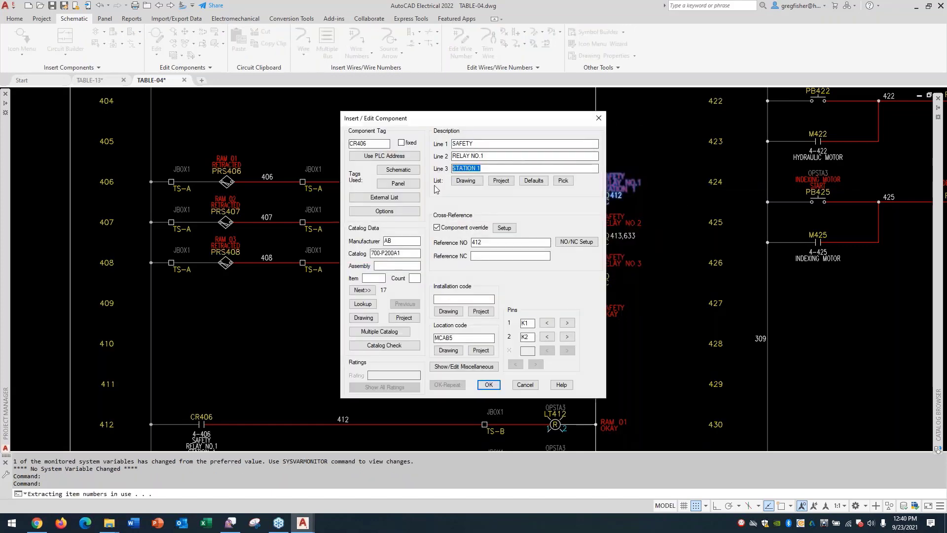
key("BackSpace")
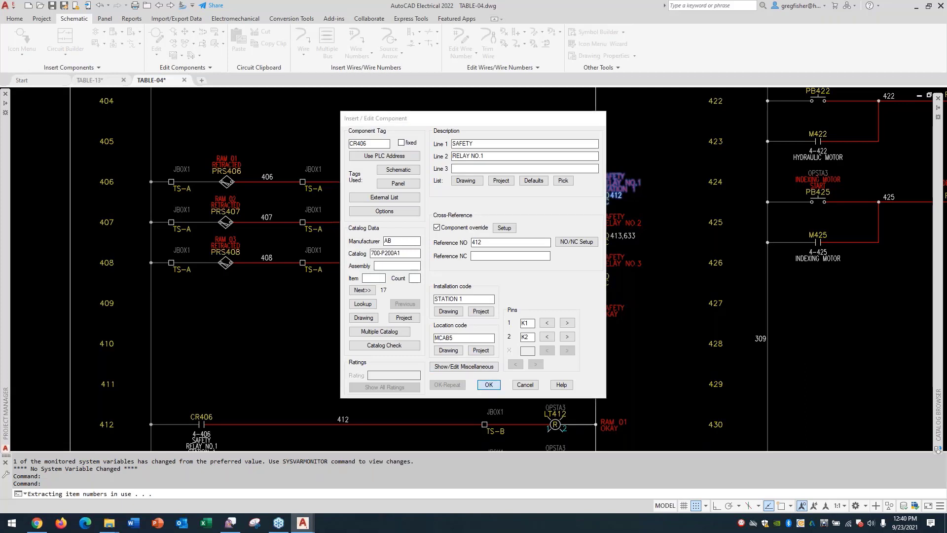
- Apply the CR406 edit to its related contact, including the description, and save the updates for other drawings as a task
left_click(488, 385)
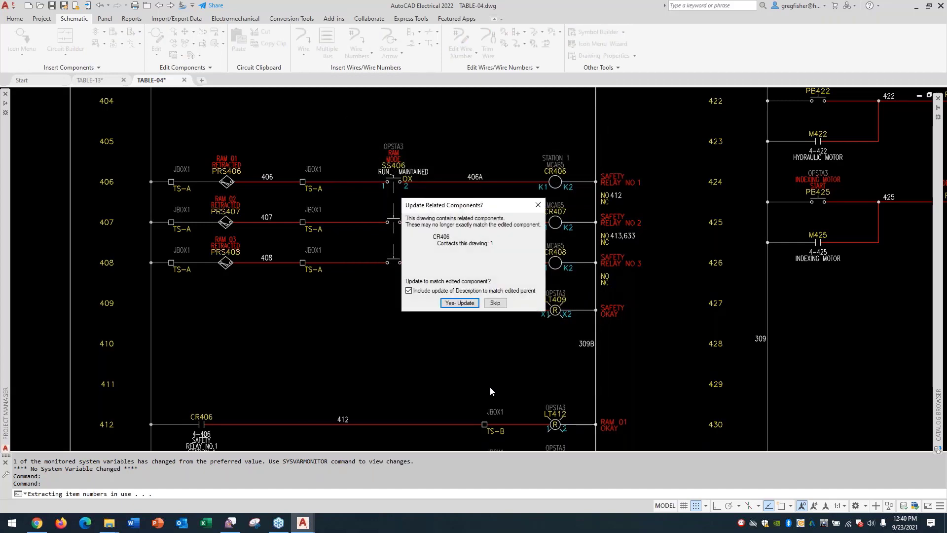
left_click(459, 303)
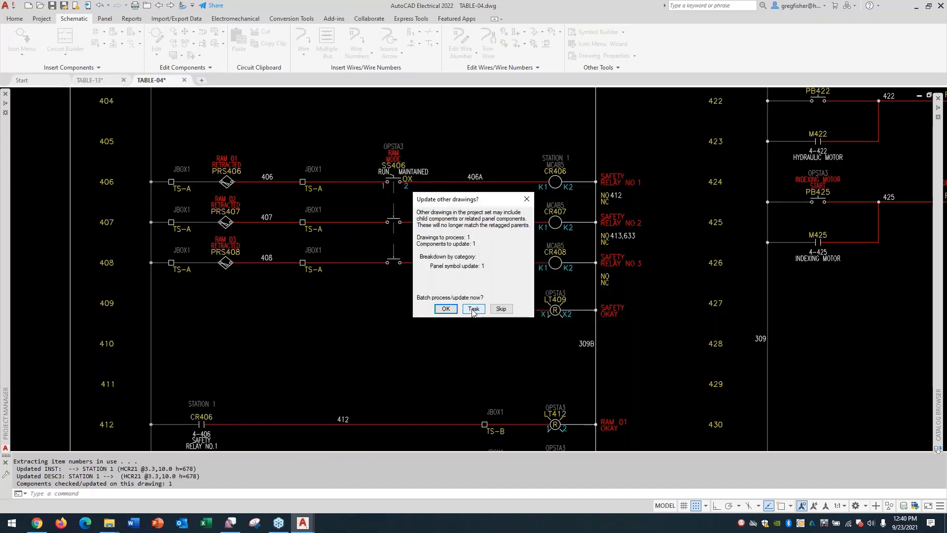
left_click(474, 309)
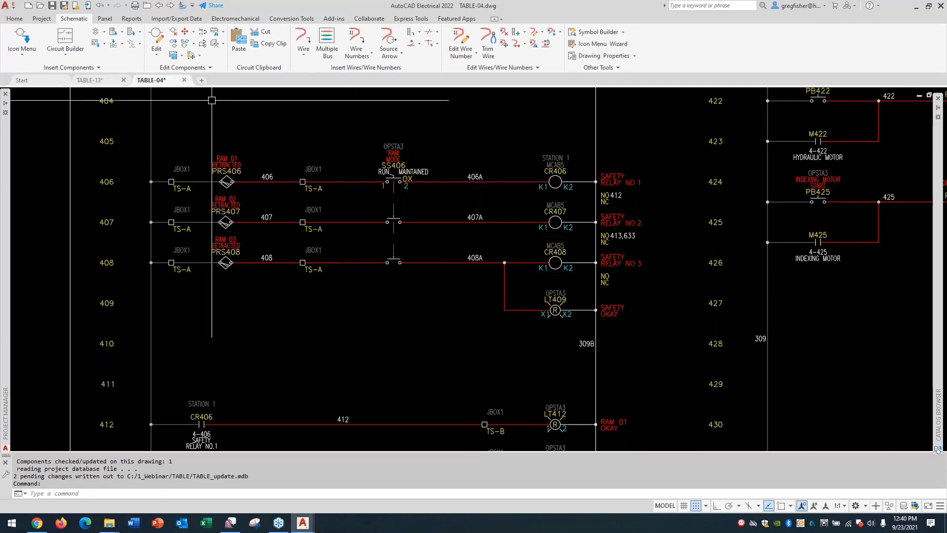
- Set up Copy Installation/Location to copy only the installation code STATION 1, picked from this drawing's list, with location excluded
left_click(161, 67)
left_click(151, 84)
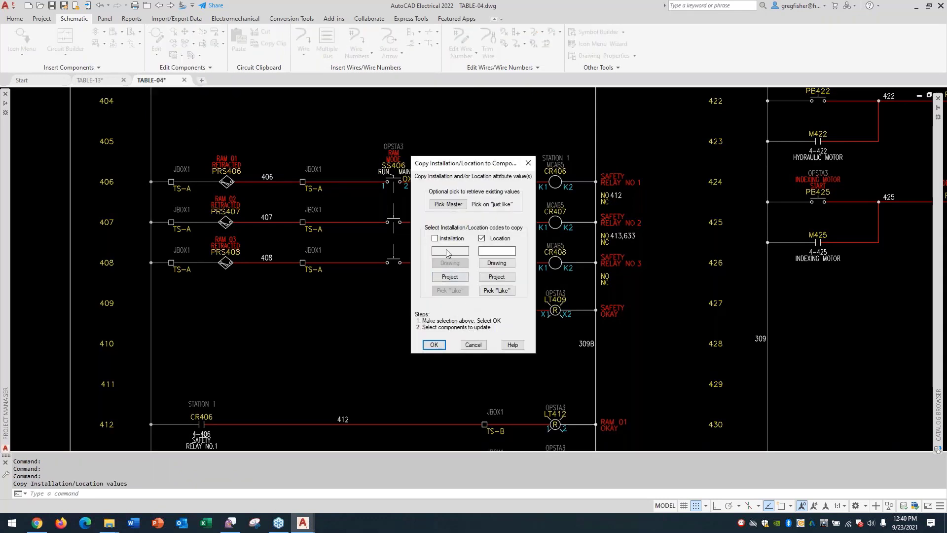
left_click(481, 239)
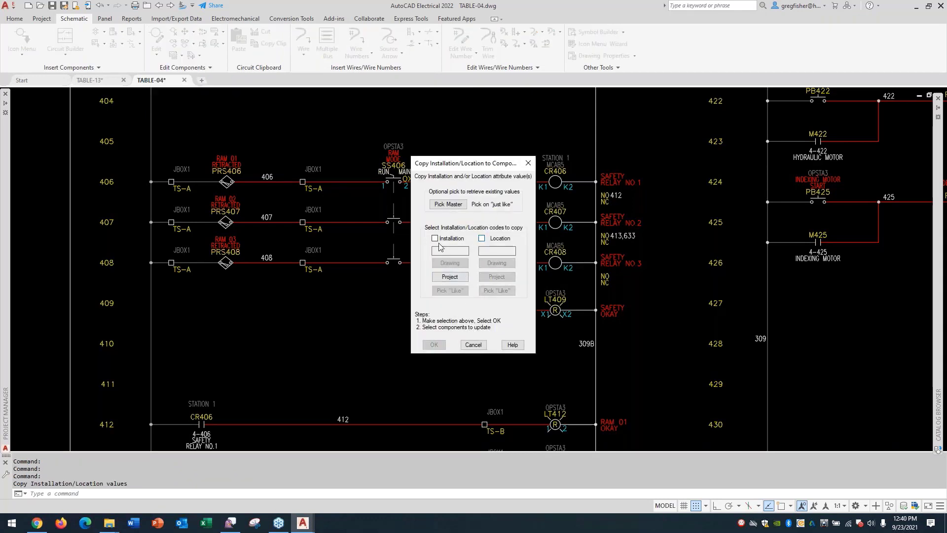
left_click(434, 238)
left_click(450, 262)
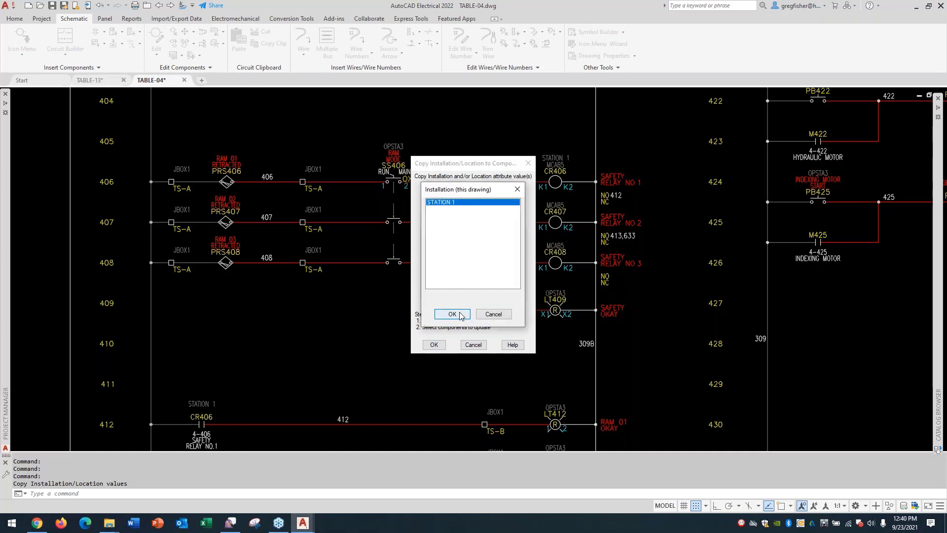
left_click(452, 315)
left_click(434, 345)
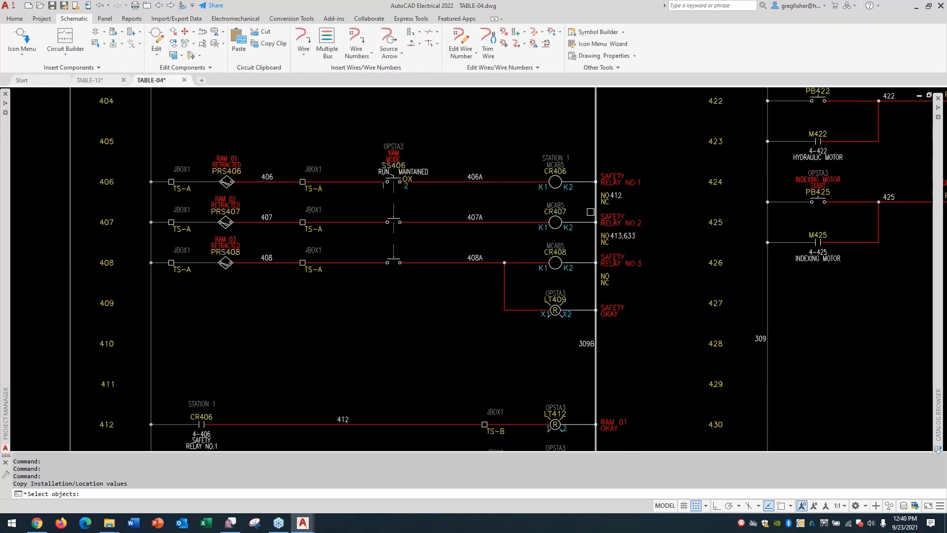
- Copy the installation code to relay coils CR407 and CR408, updating the related contact and saving other drawings' updates as a task
left_click(559, 212)
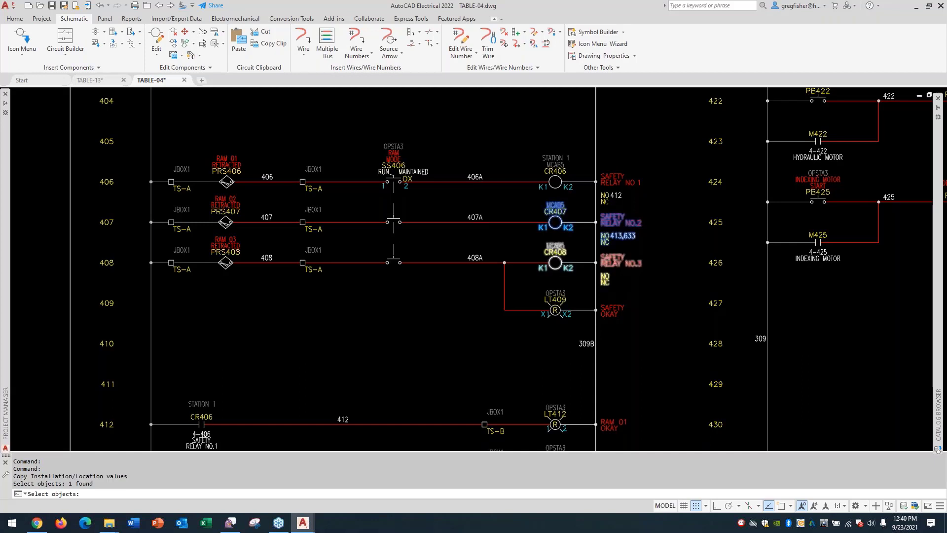
left_click(560, 267)
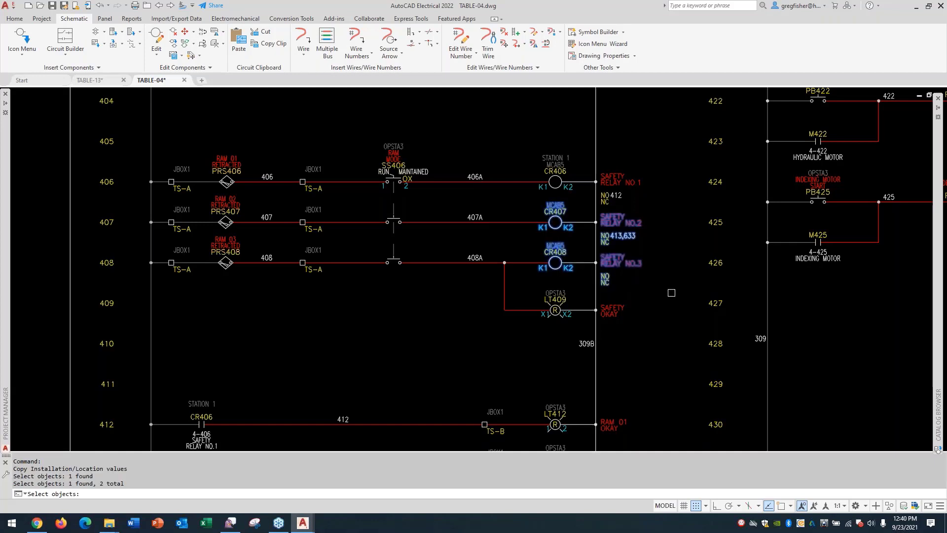
key("Return")
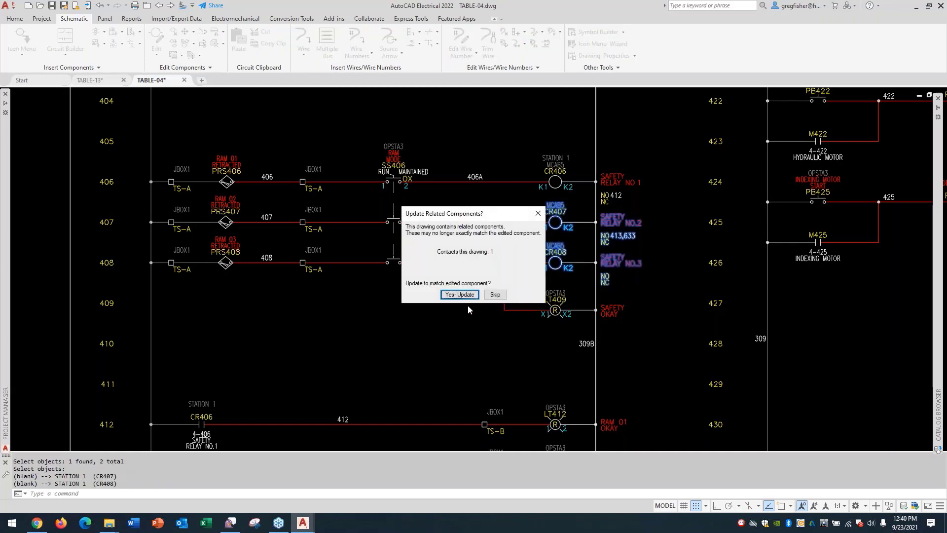
left_click(460, 294)
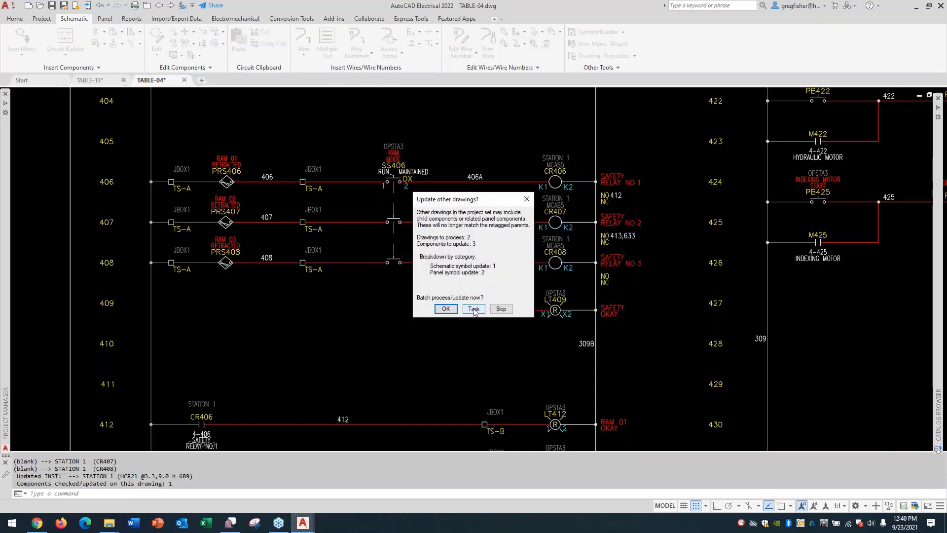
left_click(473, 308)
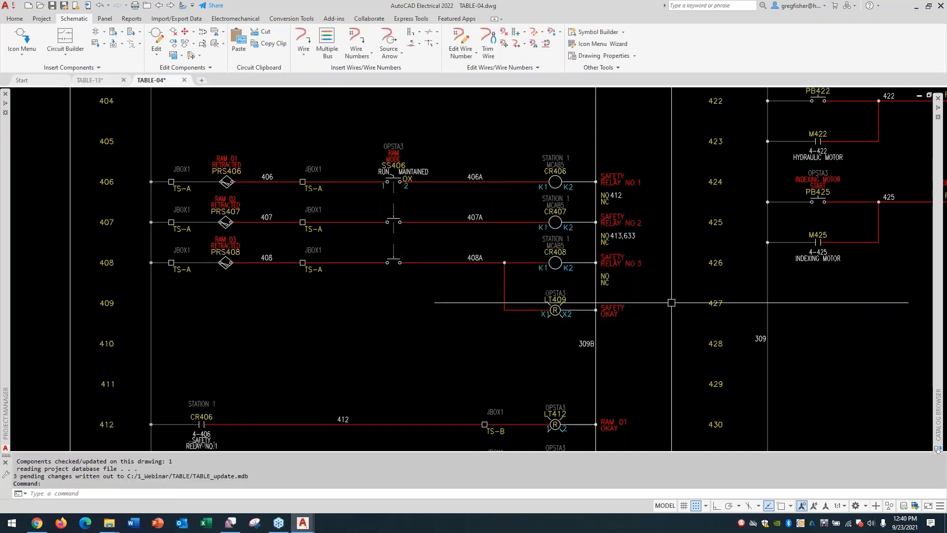
- Change description line 2 of the hydraulic motor coil M422 to MOTOR NO. 1
middle_click_drag(700, 254, 357, 349)
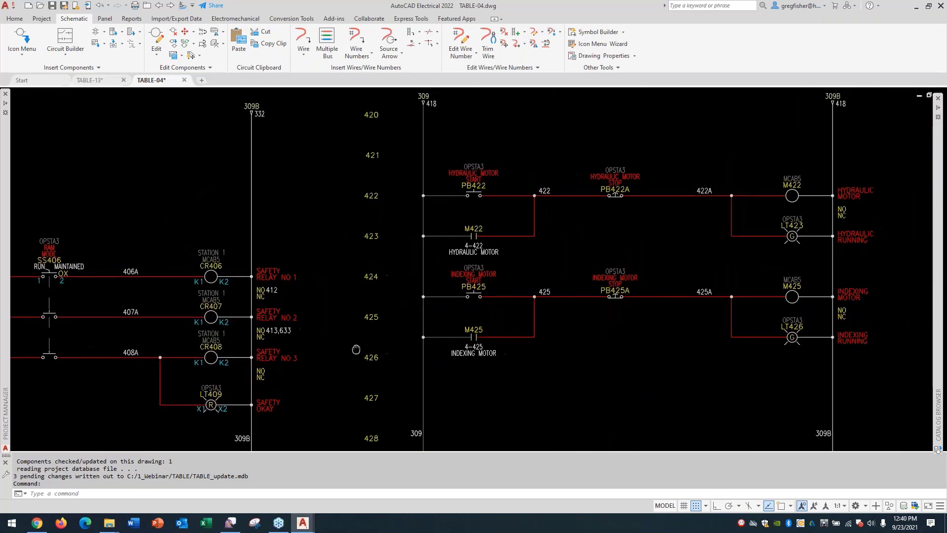
middle_click_drag(617, 291, 451, 243)
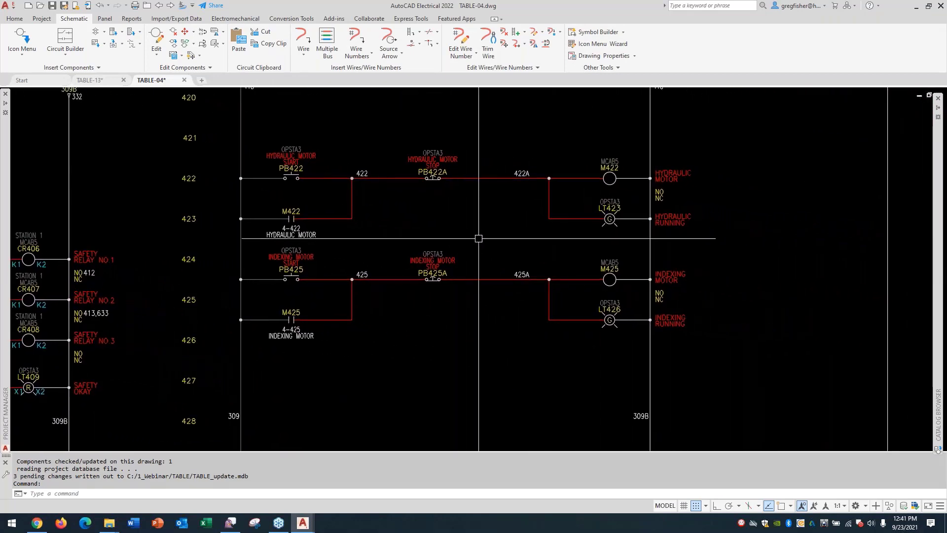
right_click(665, 178)
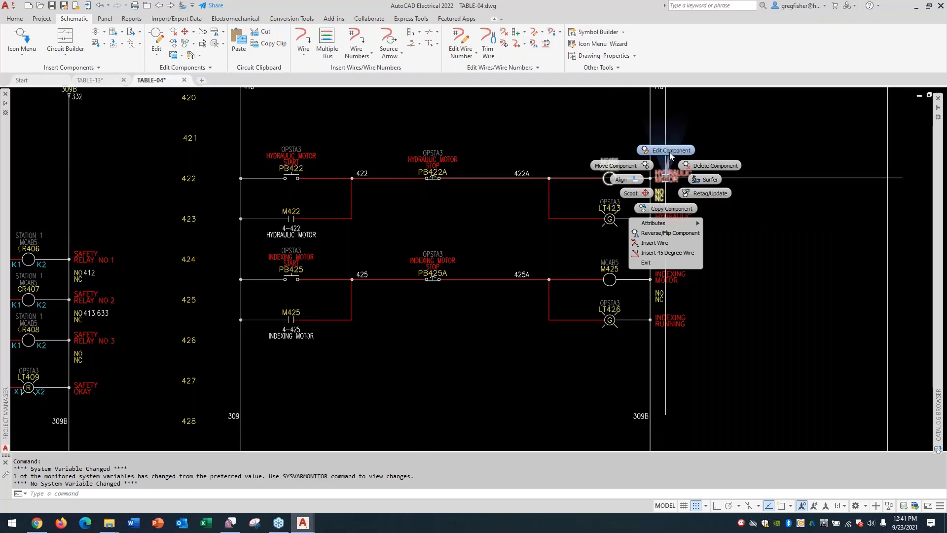
left_click(670, 150)
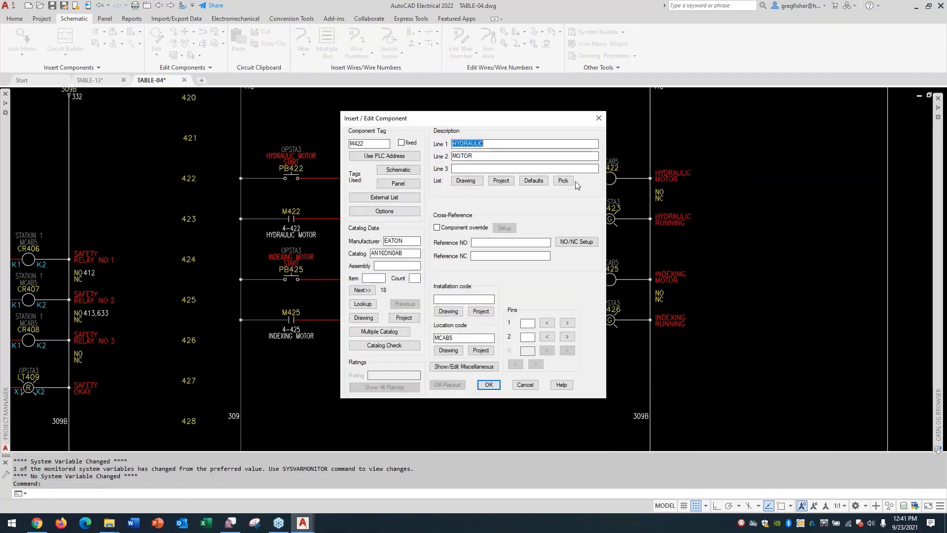
left_click(498, 156)
- Apply the M422 edit to its related contact, including the description, and save the updates for other drawings as a task
left_click(489, 385)
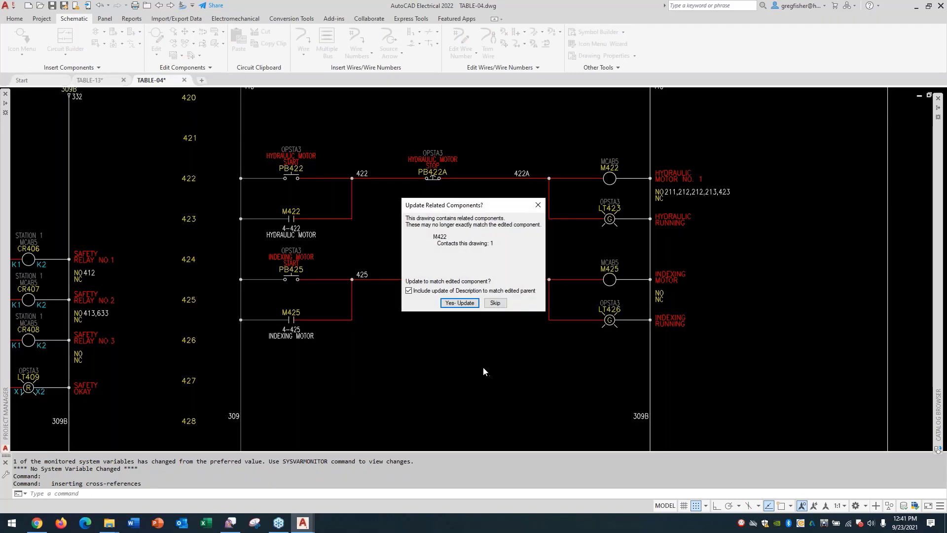
left_click(460, 304)
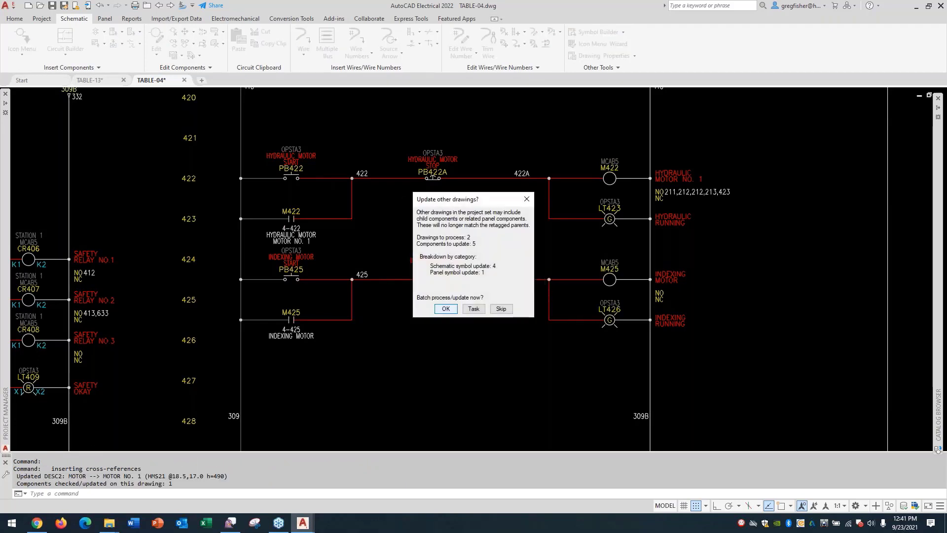
left_click(473, 309)
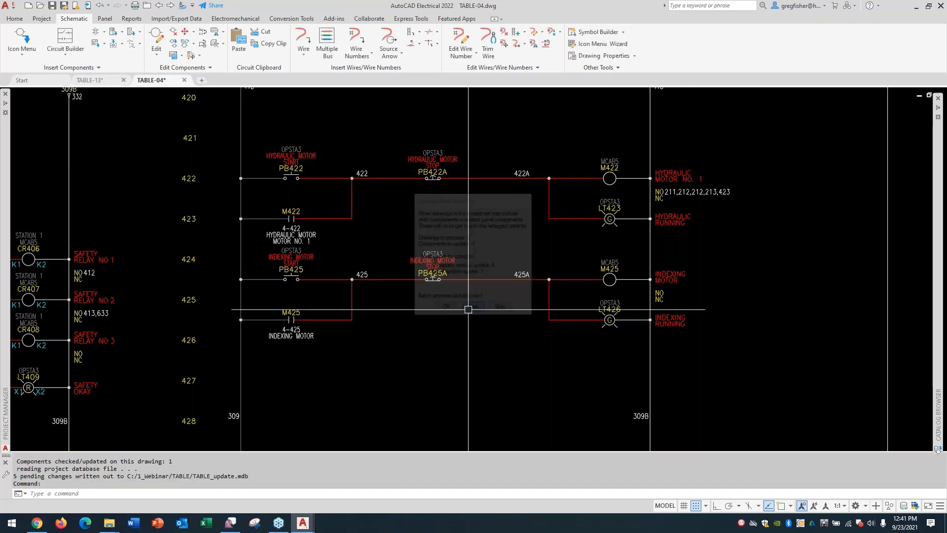
- Change description line 1 of indicator light LT423 to HYDRAULIC NO. 1 and save the updates for other drawings as a task
right_click(679, 217)
left_click(684, 192)
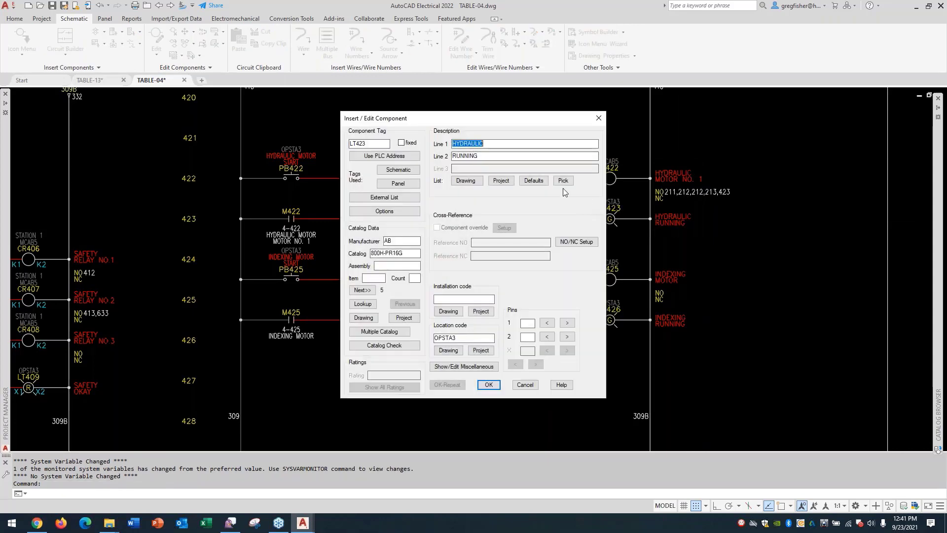
left_click(502, 143)
type("NO.")
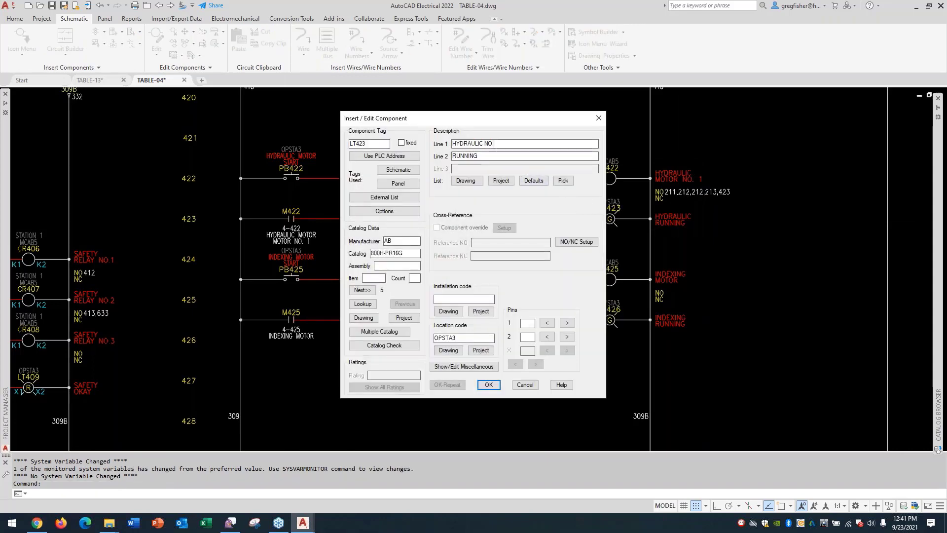
type(" 1")
left_click(488, 384)
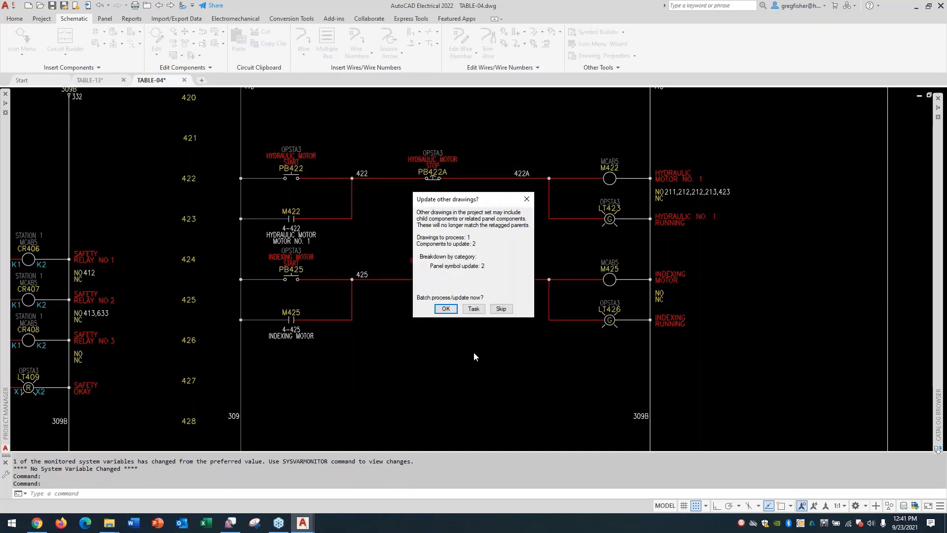
left_click(445, 308)
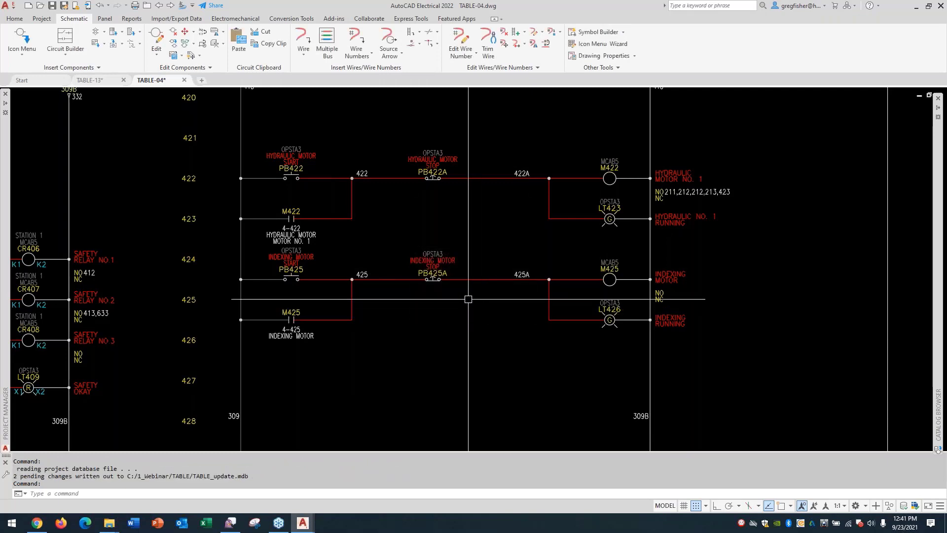
- Run Mark/Verify on the active drawing to check for changes since marked, and review the report's added, changed and erased entries
scroll(468, 299, "down", 2)
mouse_move(468, 298)
middle_mouse_down()
mouse_move(511, 251)
mouse_move(587, 219)
middle_mouse_up()
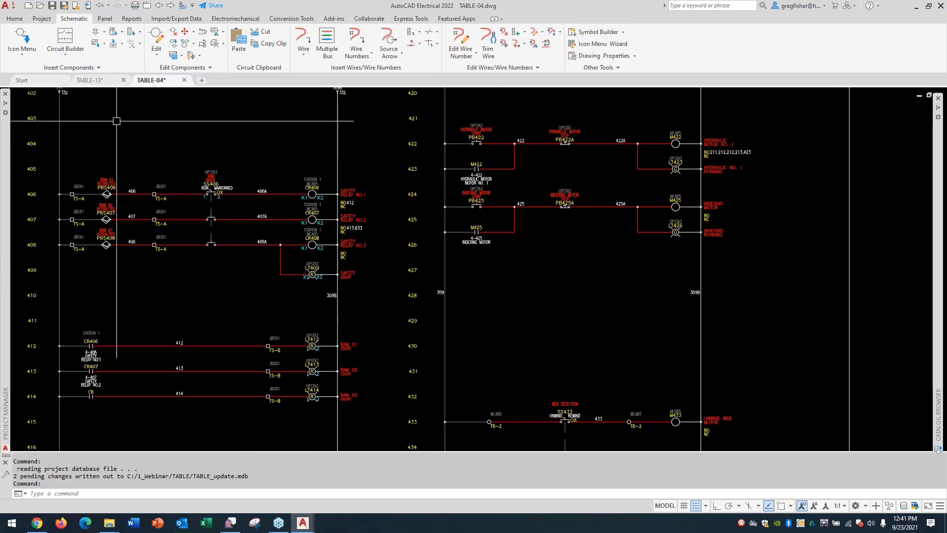
left_click(42, 20)
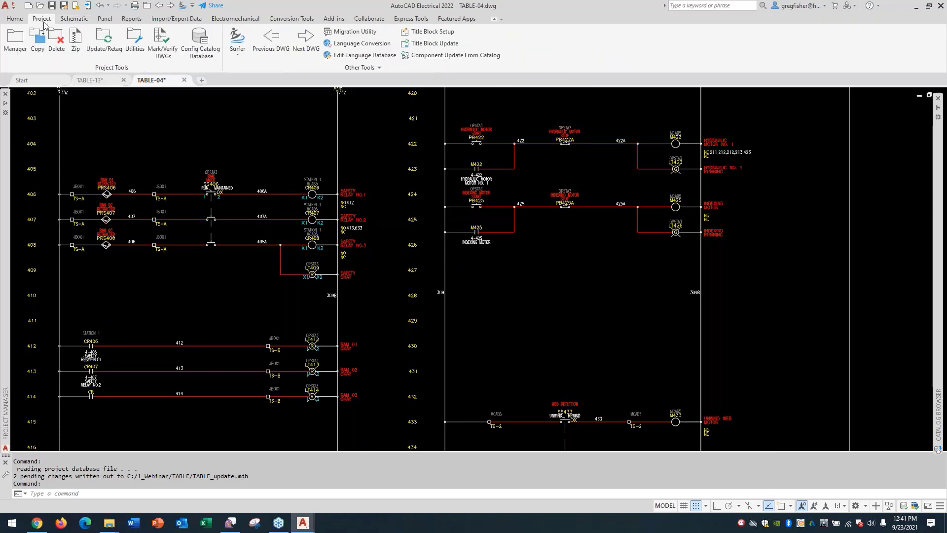
left_click(162, 51)
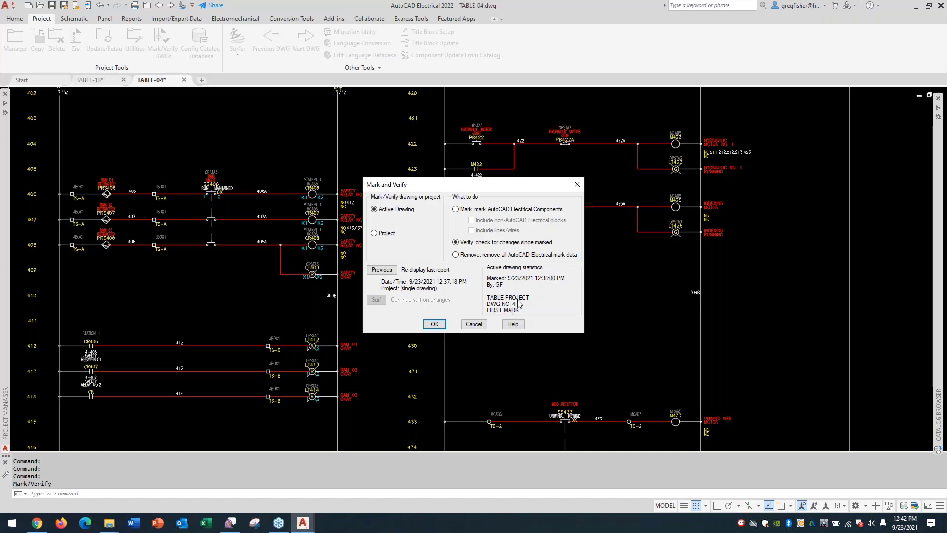
left_click(434, 324)
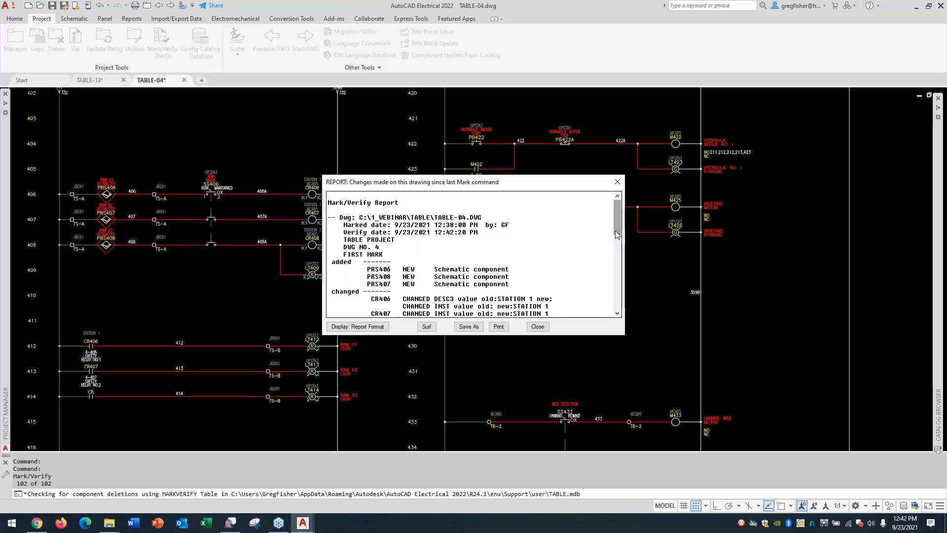
left_click_drag(614, 230, 617, 241)
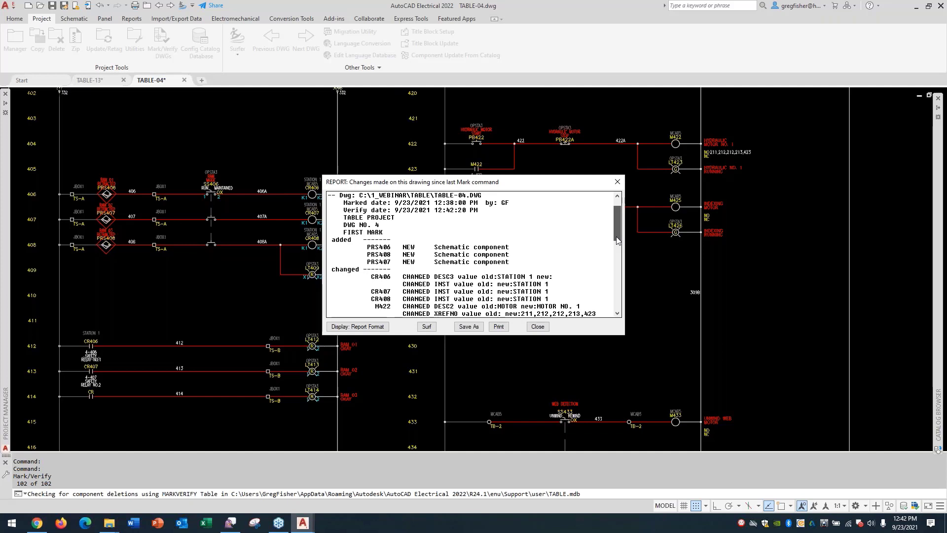
left_click_drag(617, 240, 619, 244)
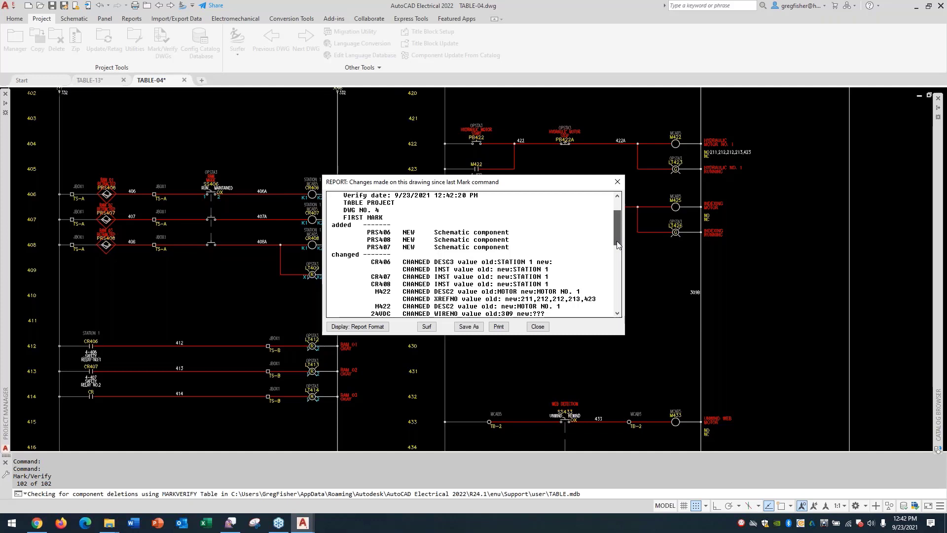
left_click_drag(618, 245, 617, 258)
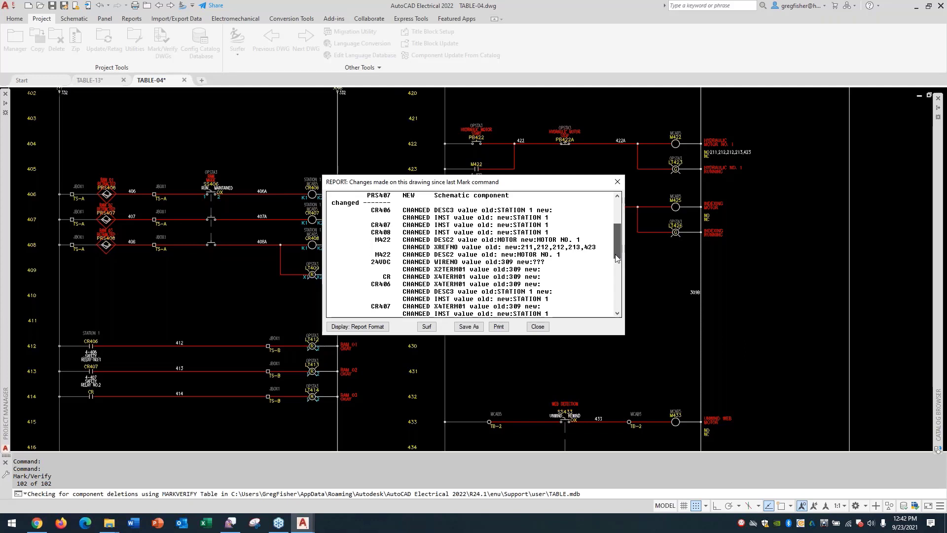
left_click_drag(616, 255, 619, 314)
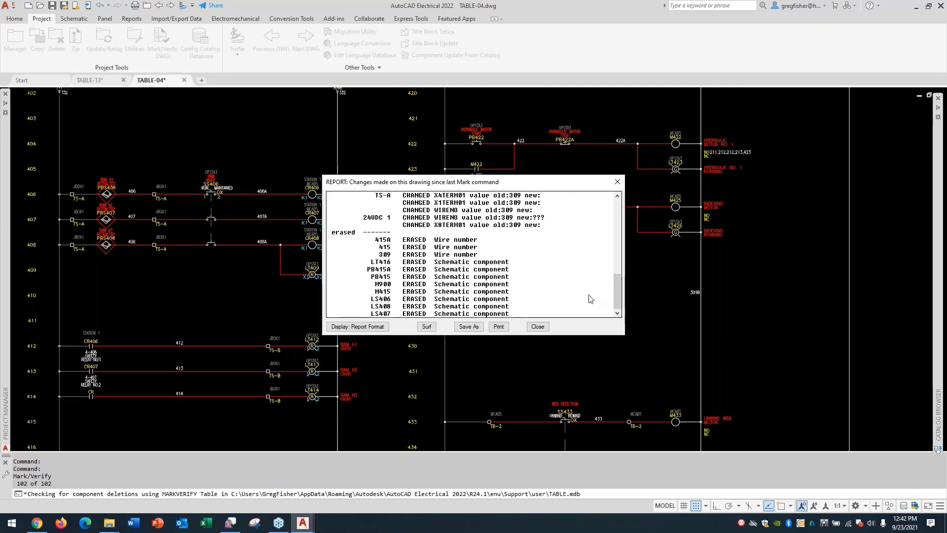
- Display the verify results in report format and add the DATE field after SH in the fields to report
left_click(369, 328)
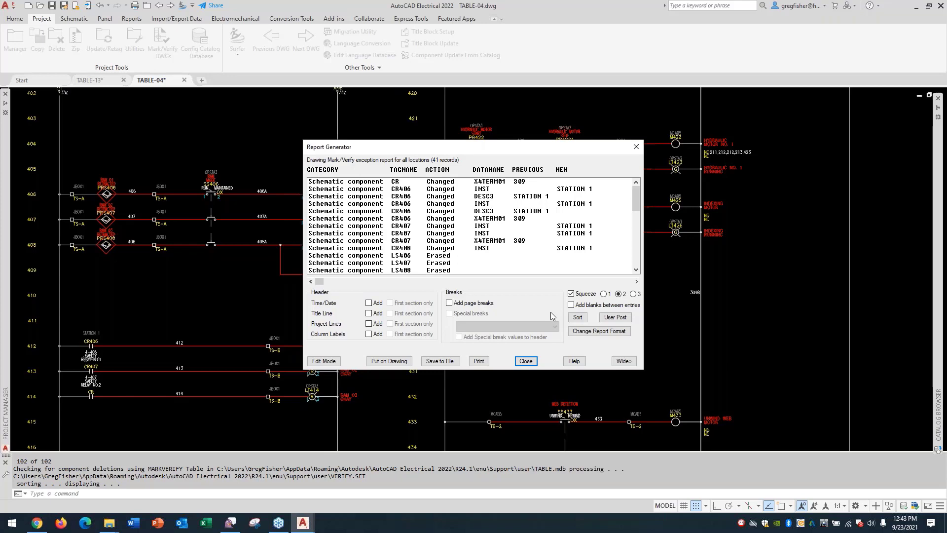
left_click(579, 332)
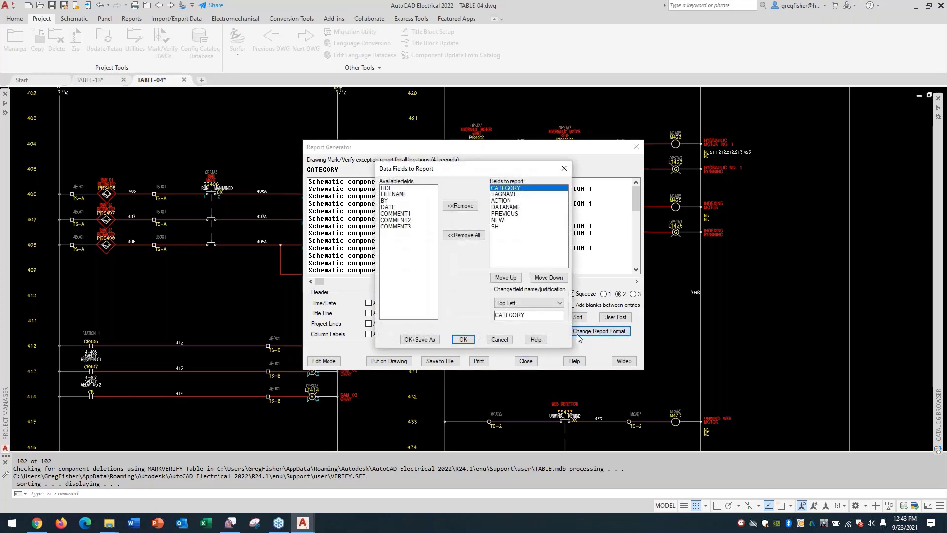
left_click(498, 226)
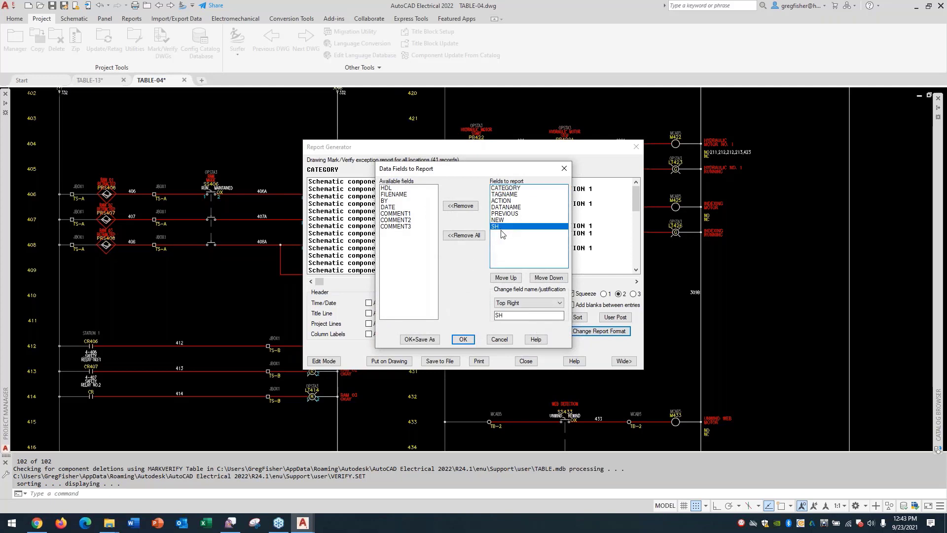
double_click(394, 208)
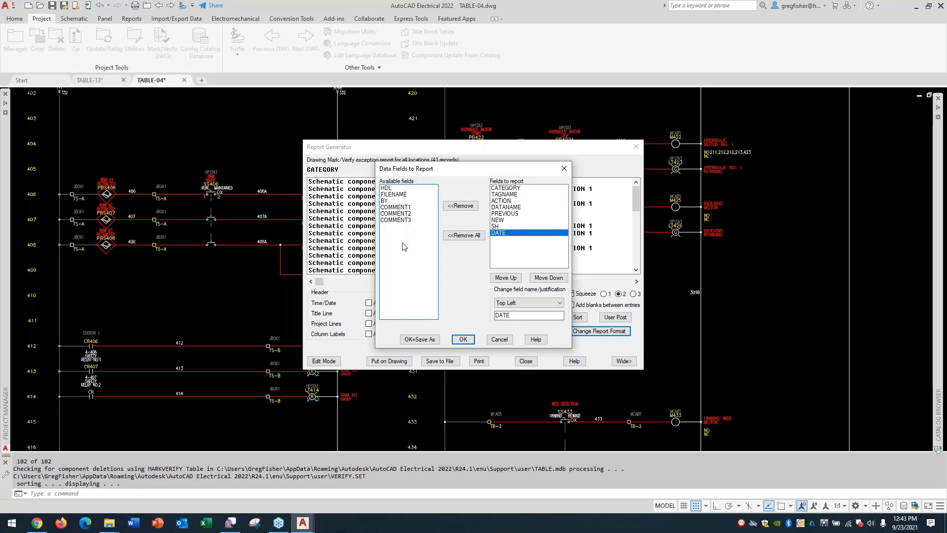
left_click(463, 339)
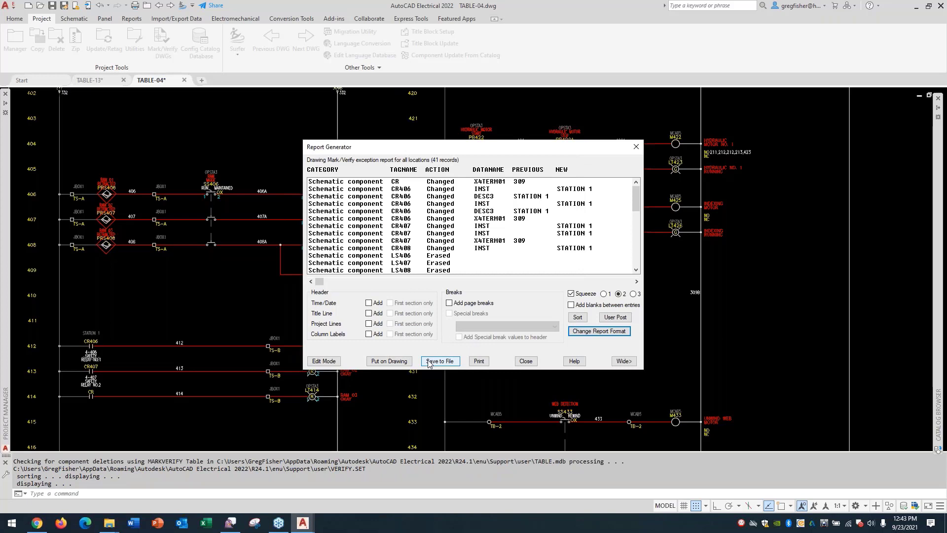
- Save the report in Excel spreadsheet format as VERIFY.XLS in the C: drive's 1_Webinar folder, without running a script
left_click(428, 361)
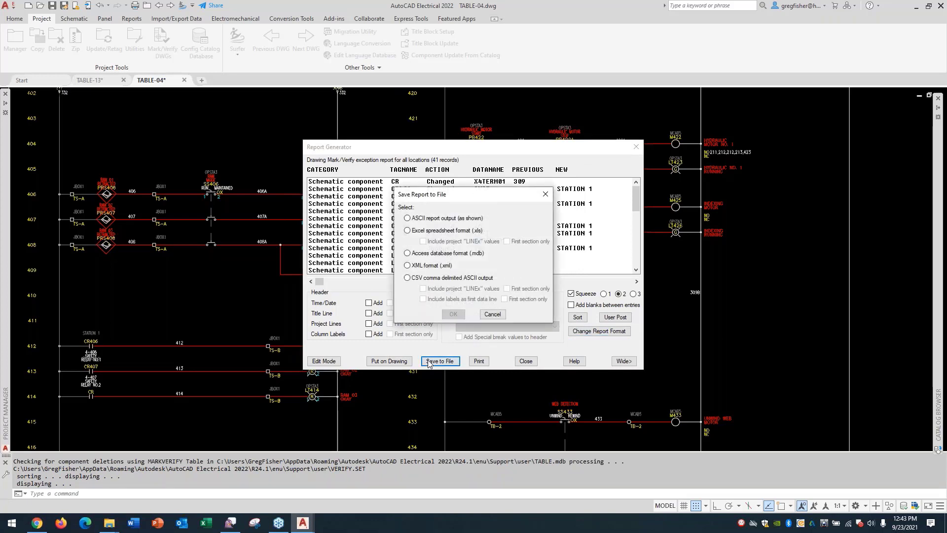
left_click(419, 231)
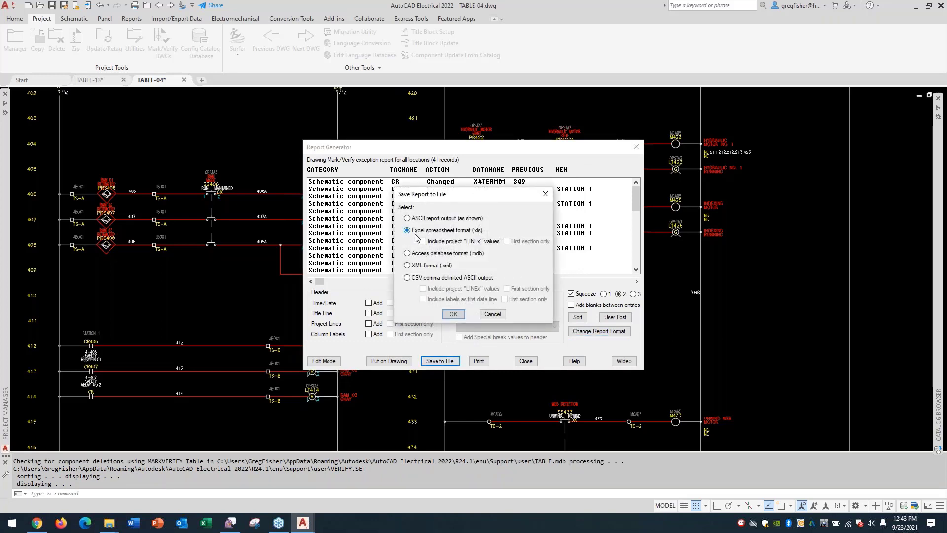
left_click(453, 314)
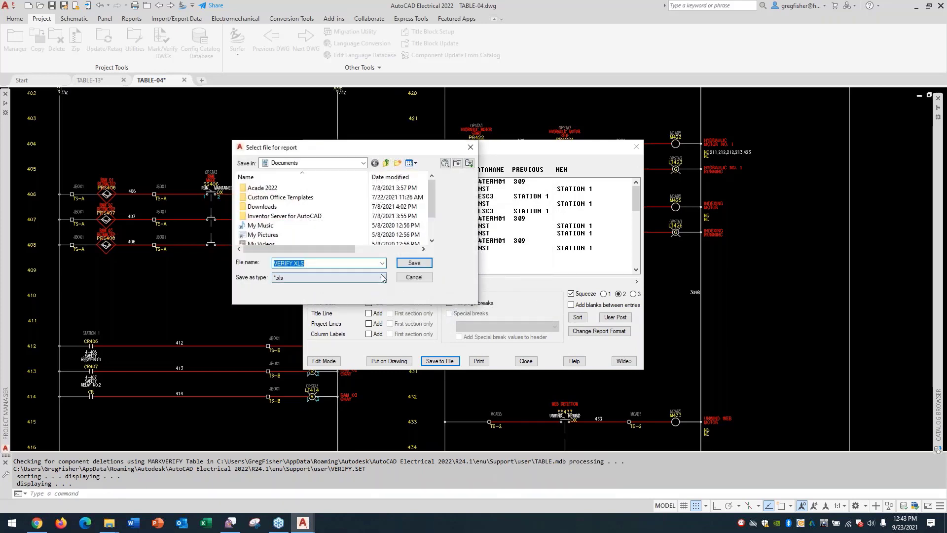
left_click(363, 165)
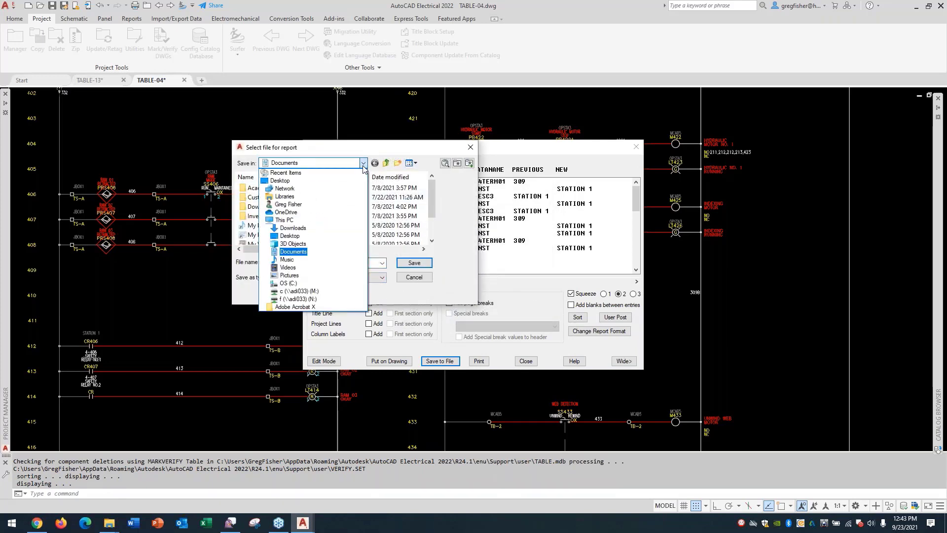
left_click(316, 283)
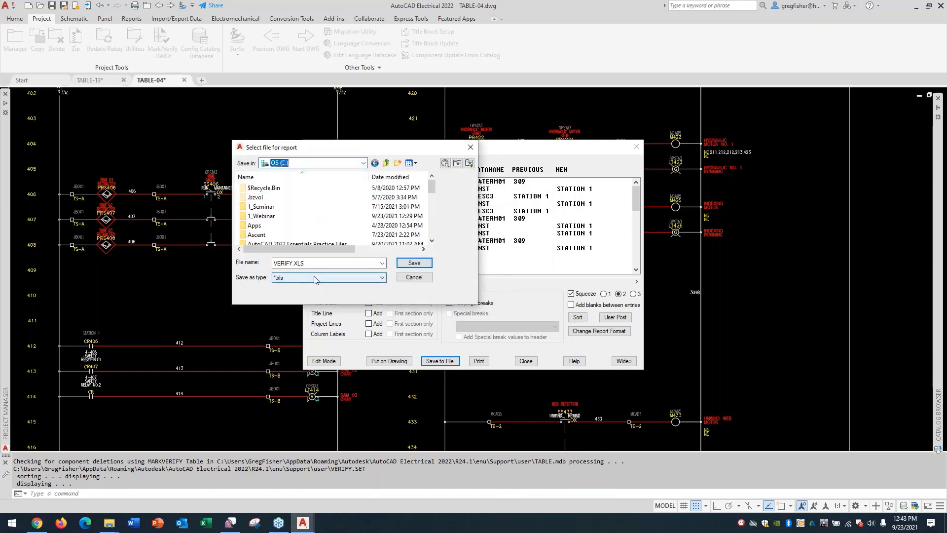
double_click(288, 219)
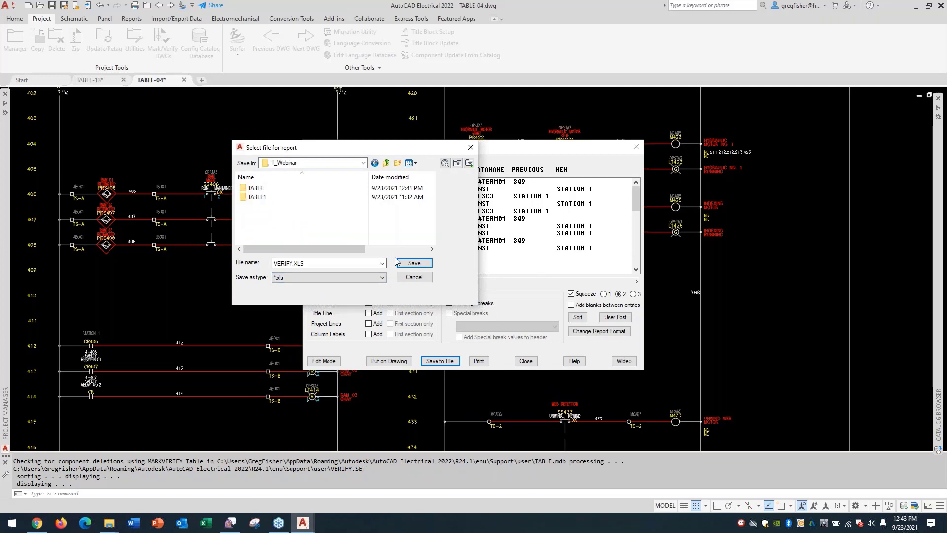
double_click(318, 266)
left_click(411, 264)
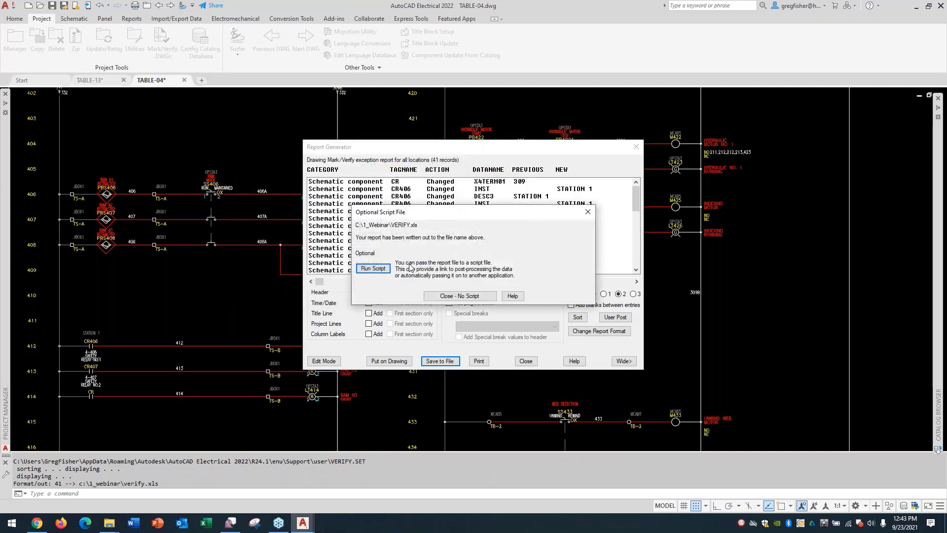
left_click(450, 298)
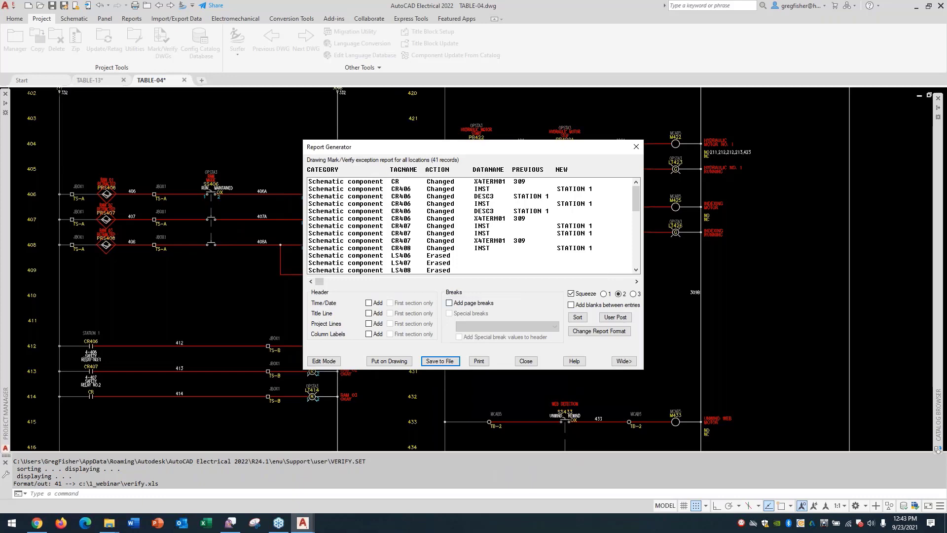
- Switch to File Explorer and open VERIFY.xls from the 1_Webinar folder on the C: drive in Excel
key("alt+Tab")
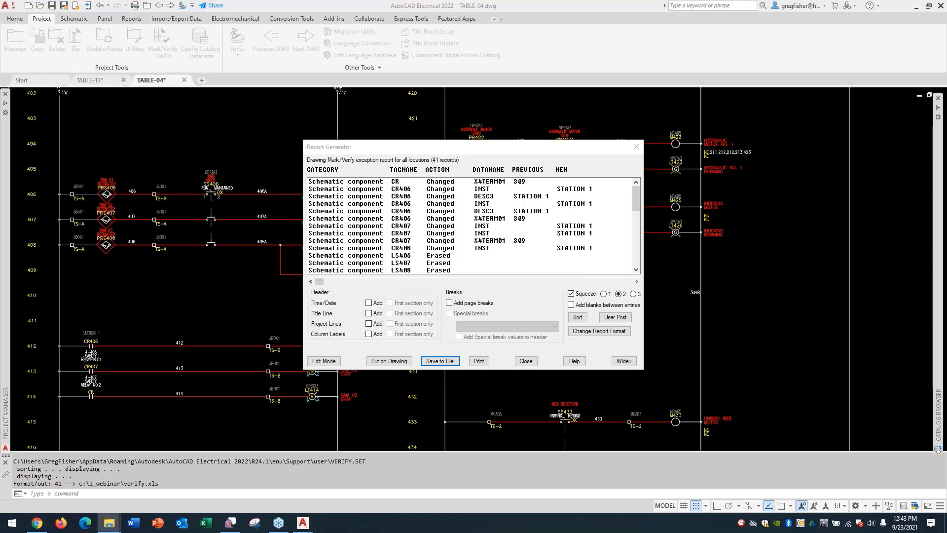
left_click_drag(946, 127, 534, 86)
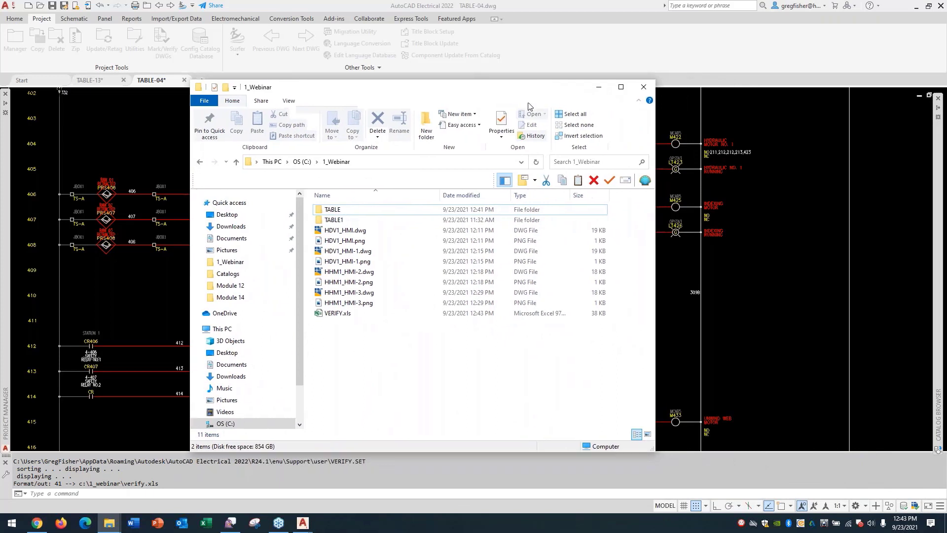
left_click(331, 316)
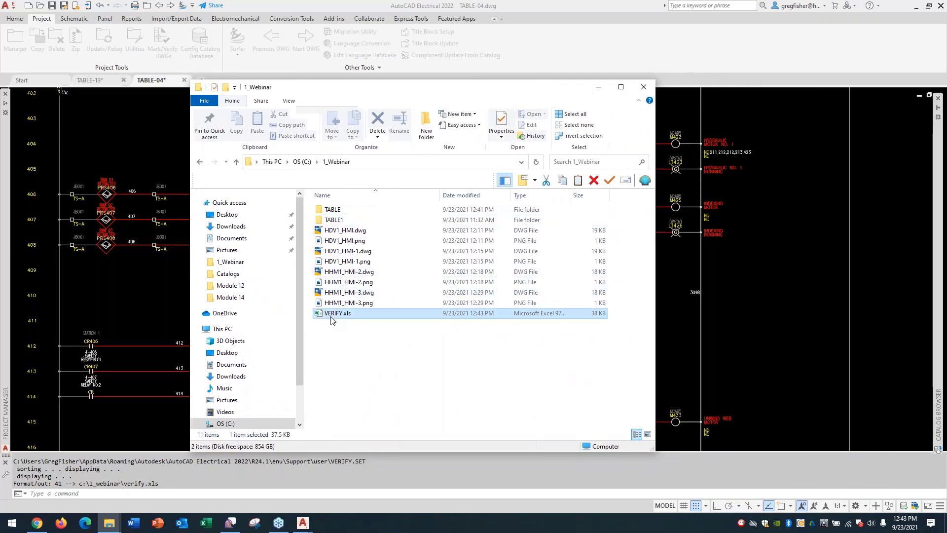
left_click(330, 316)
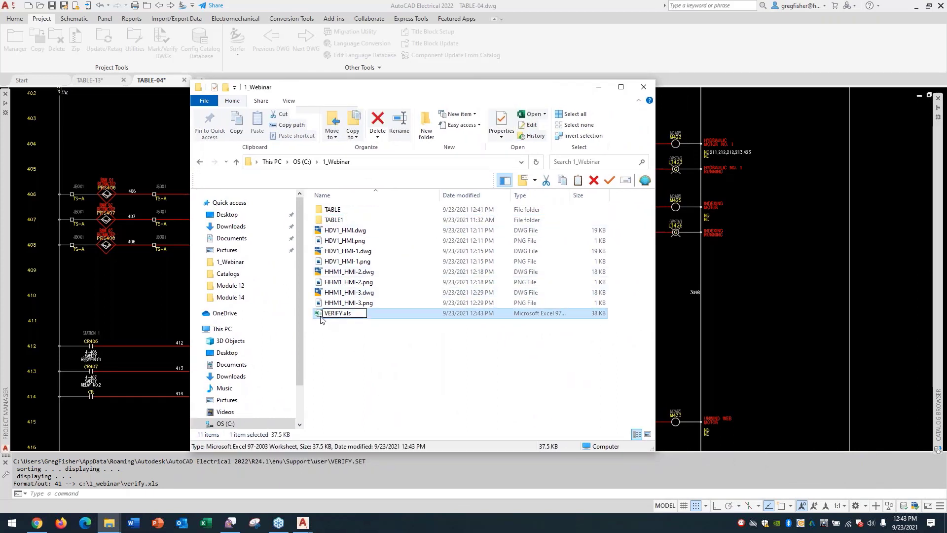
left_click(295, 327)
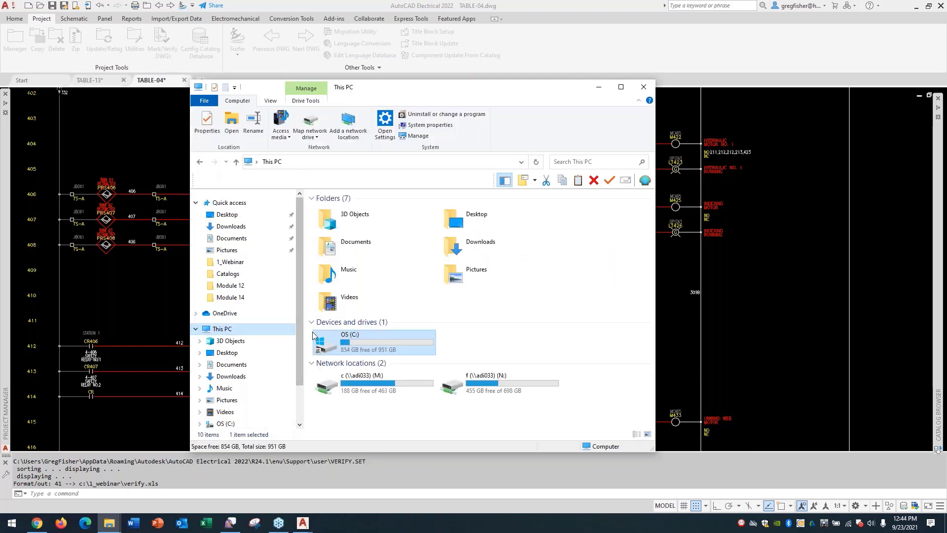
left_click(225, 424)
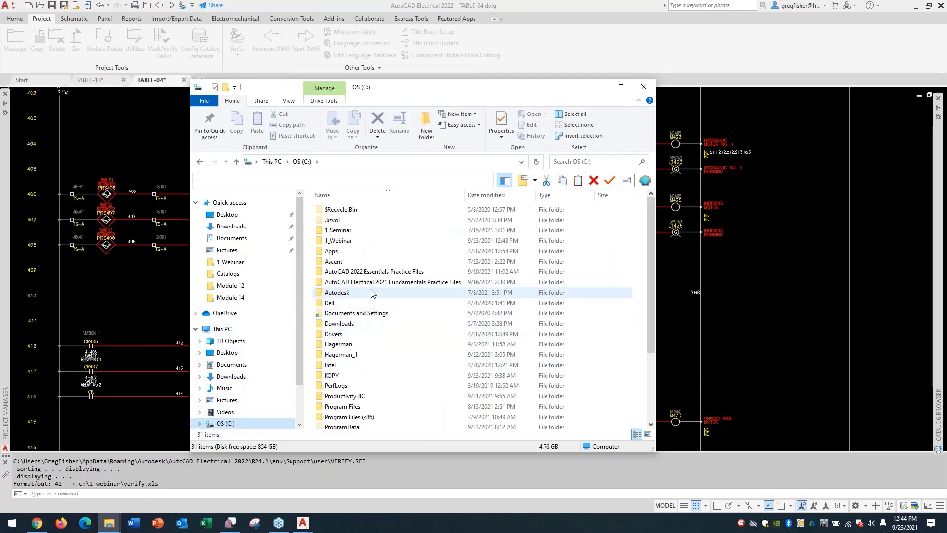
left_click(360, 245)
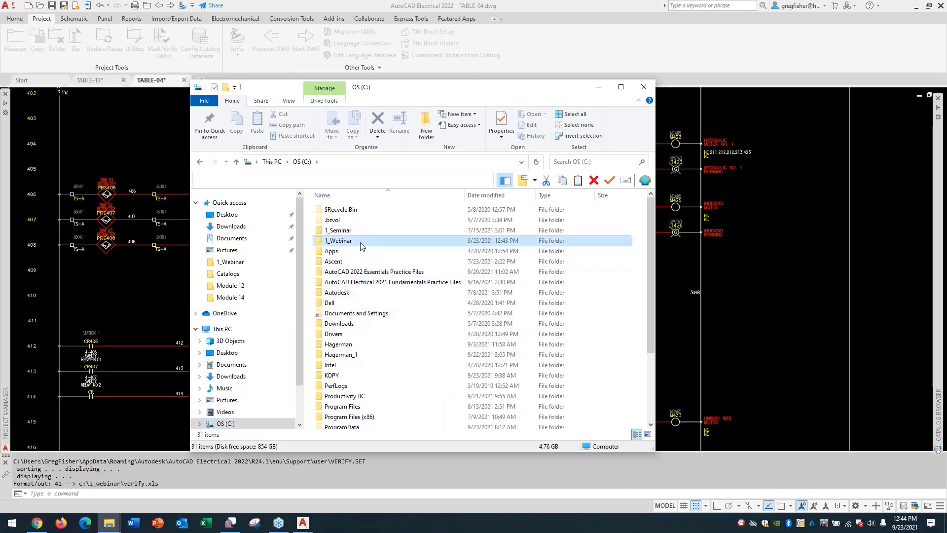
double_click(361, 245)
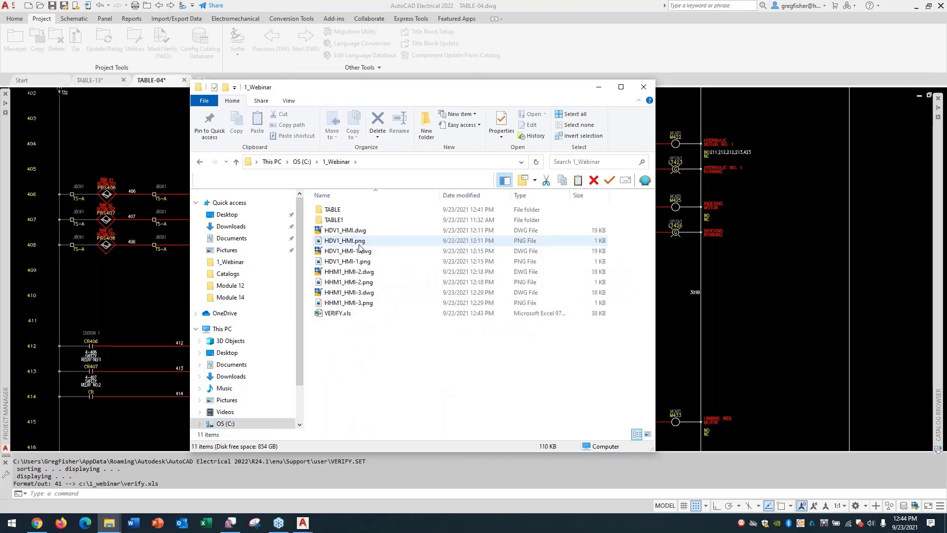
left_click(319, 316)
double_click(318, 317)
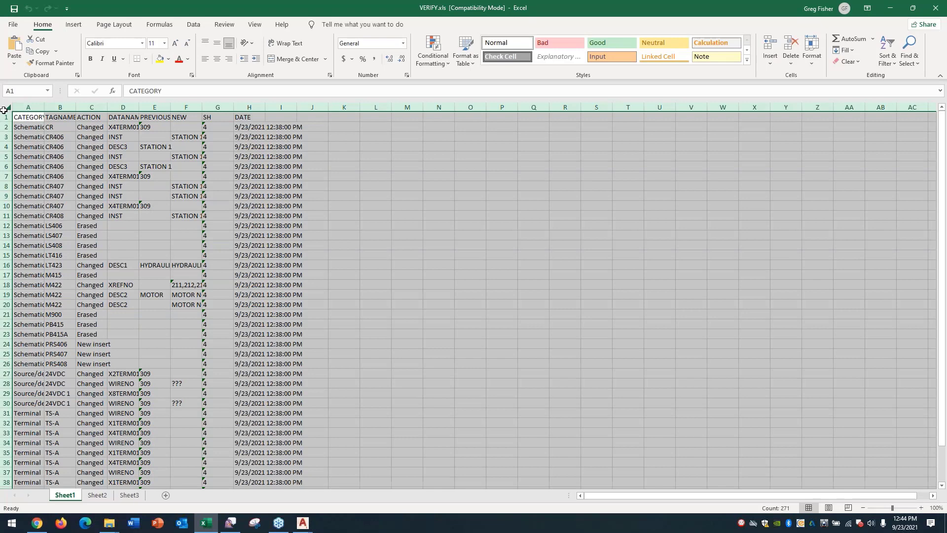
- Fit all columns of the verify report sheet to their contents and look through the listed changes down to the last row
left_click(7, 109)
left_click_drag(75, 106, 72, 107)
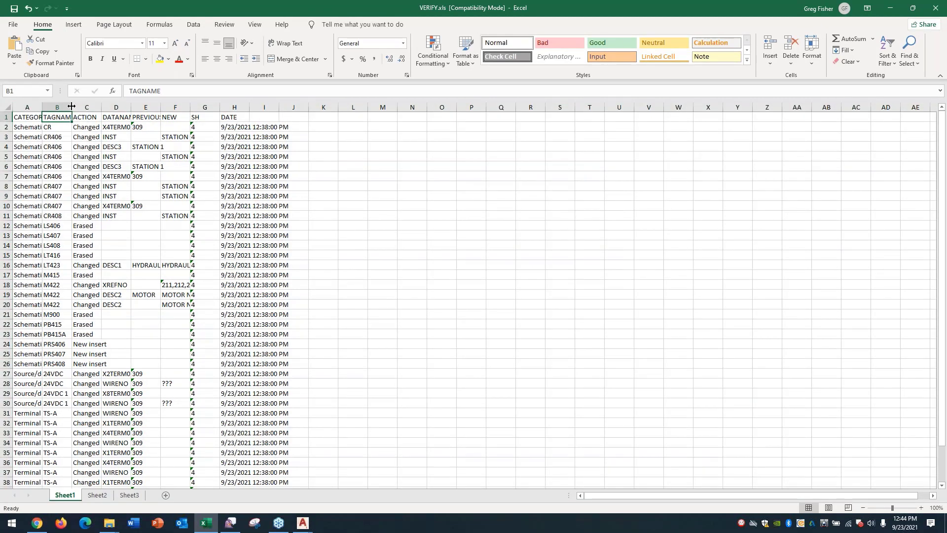
left_click(11, 109)
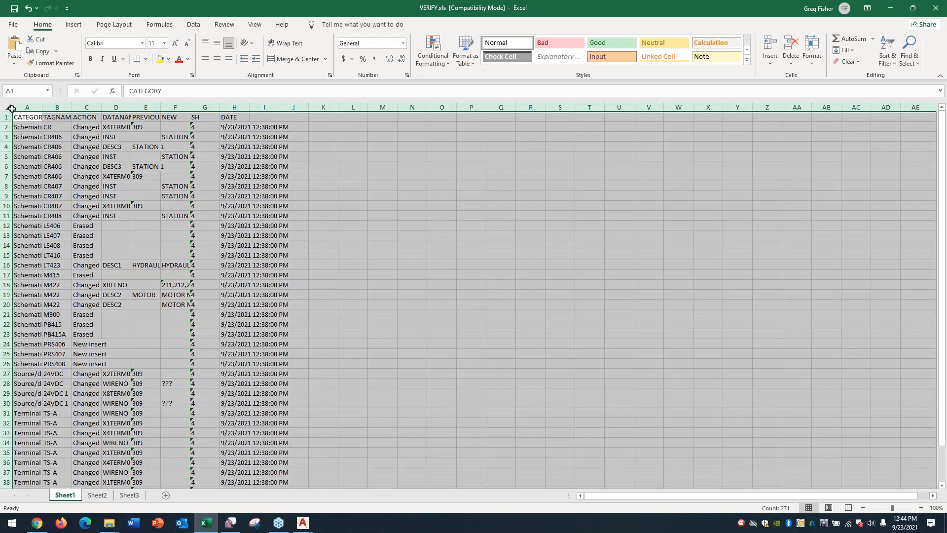
double_click(72, 107)
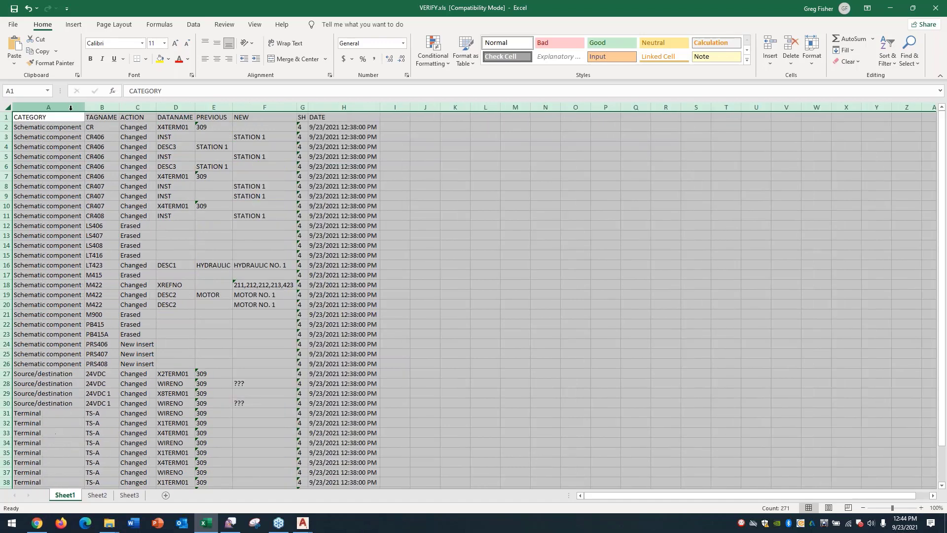
left_click(470, 259)
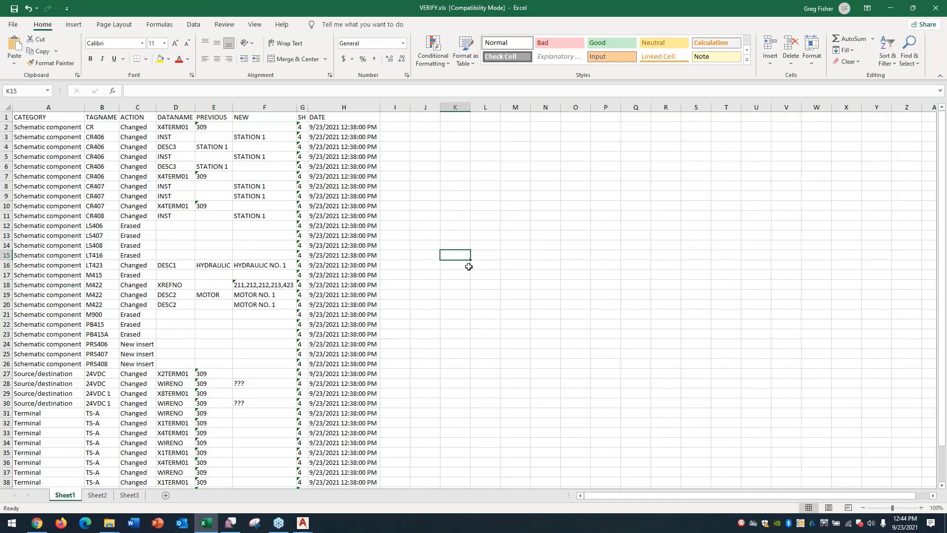
scroll(538, 281, "down", 5)
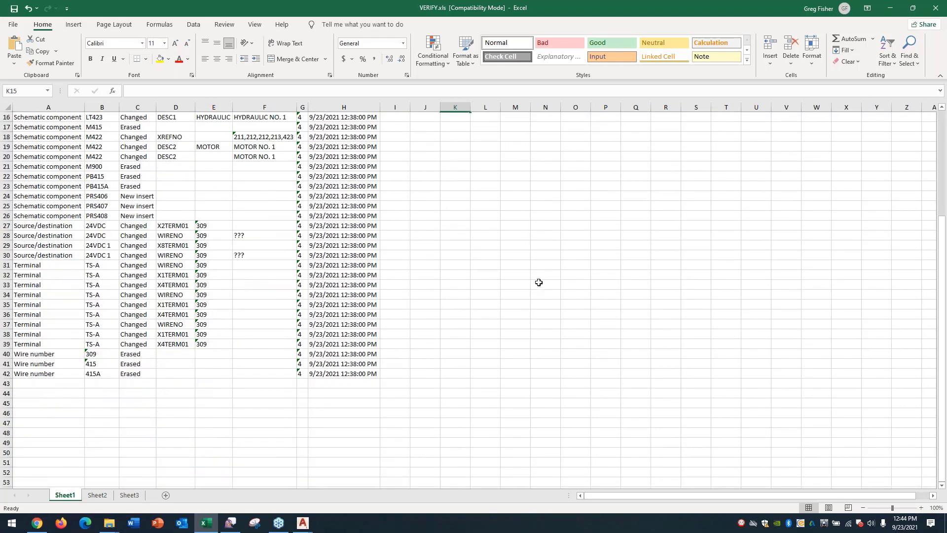
scroll(539, 282, "up", 5)
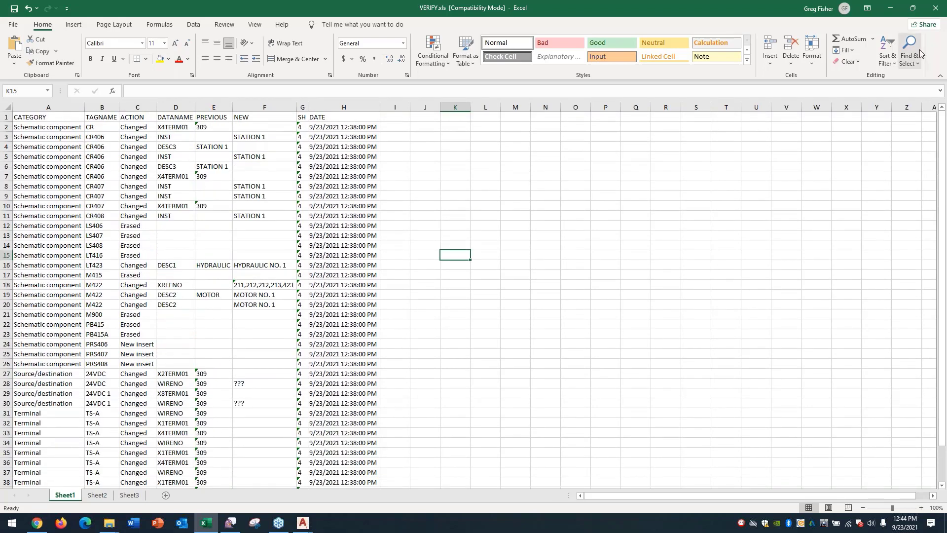
- Close VERIFY.xls with its changes saved, then return to AutoCAD Electrical and close the Report Generator
left_click(937, 12)
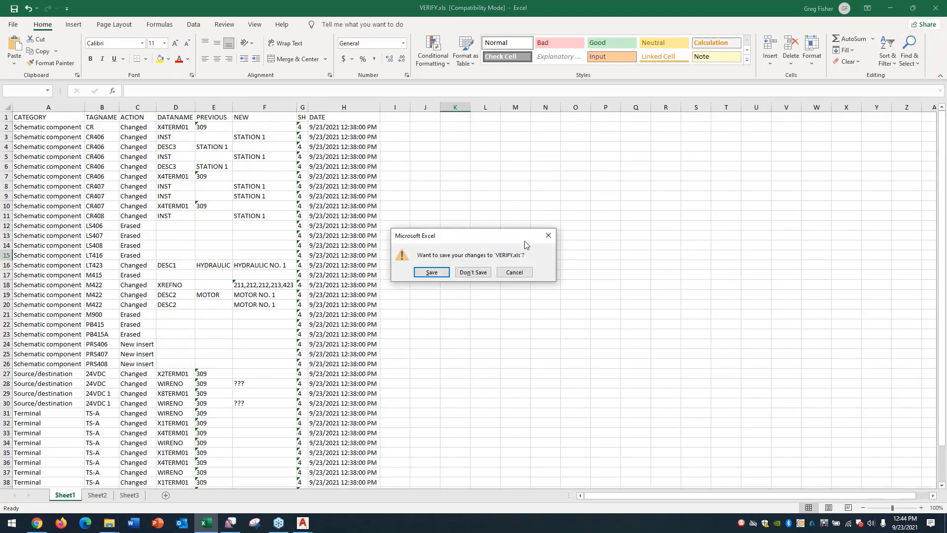
left_click(431, 272)
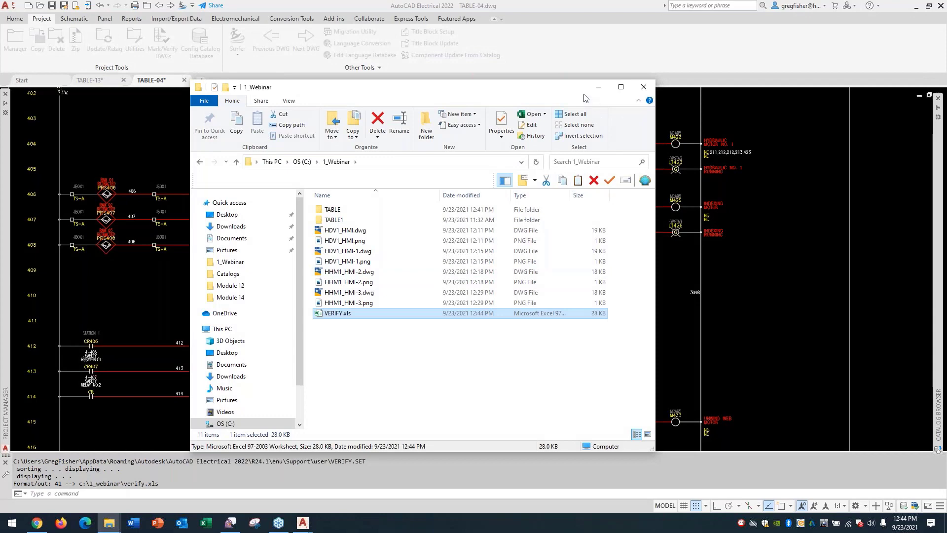
left_click_drag(552, 91, 946, 116)
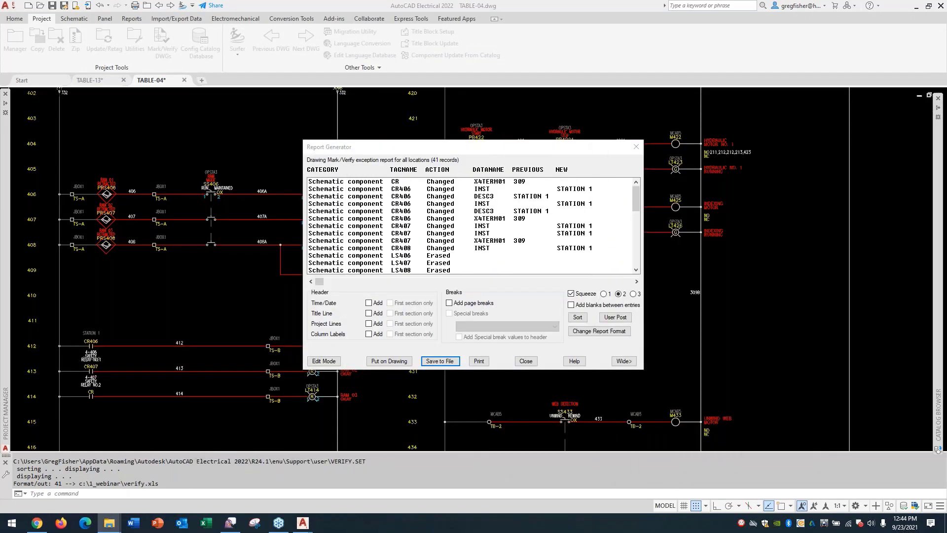
left_click(526, 361)
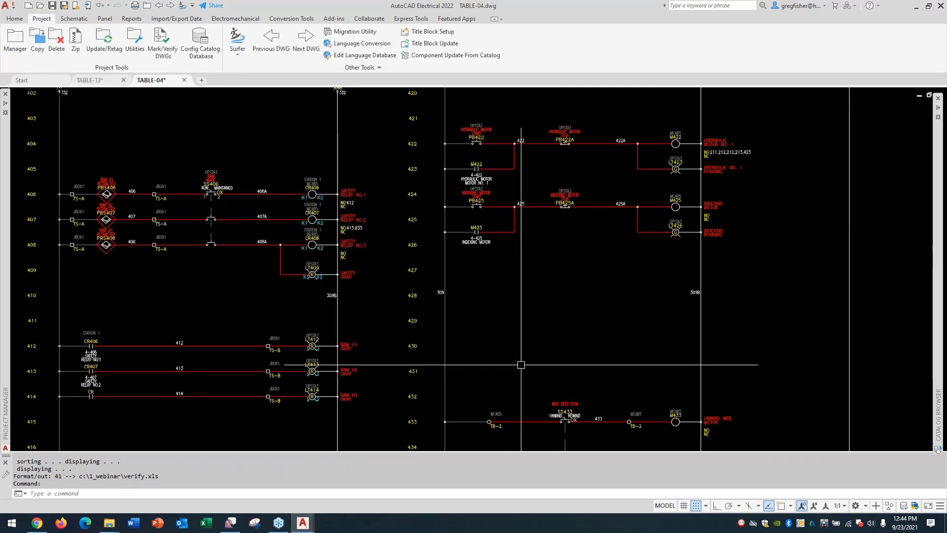
- Continue the Mark/Verify surf on changes, widen the Condition column to read the entries, and go to the new component PRS406
left_click(161, 50)
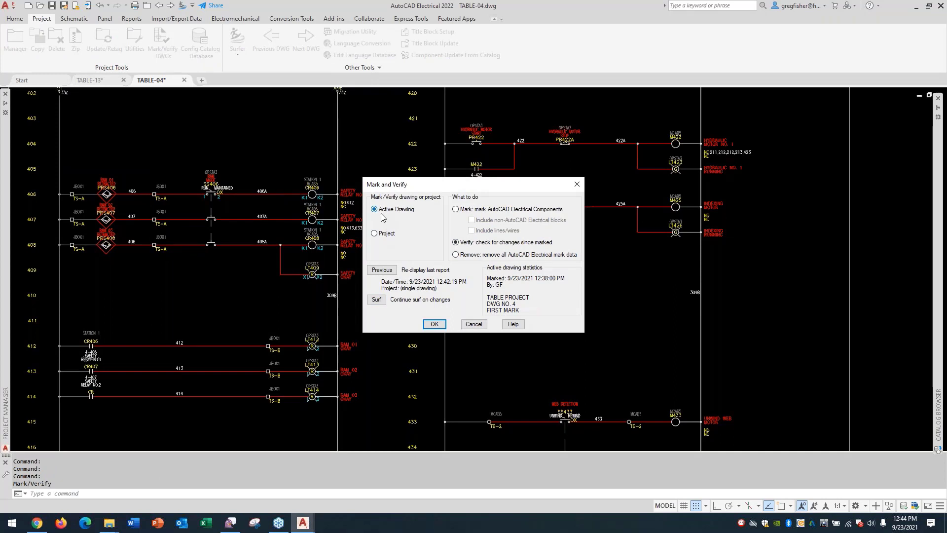
left_click(377, 299)
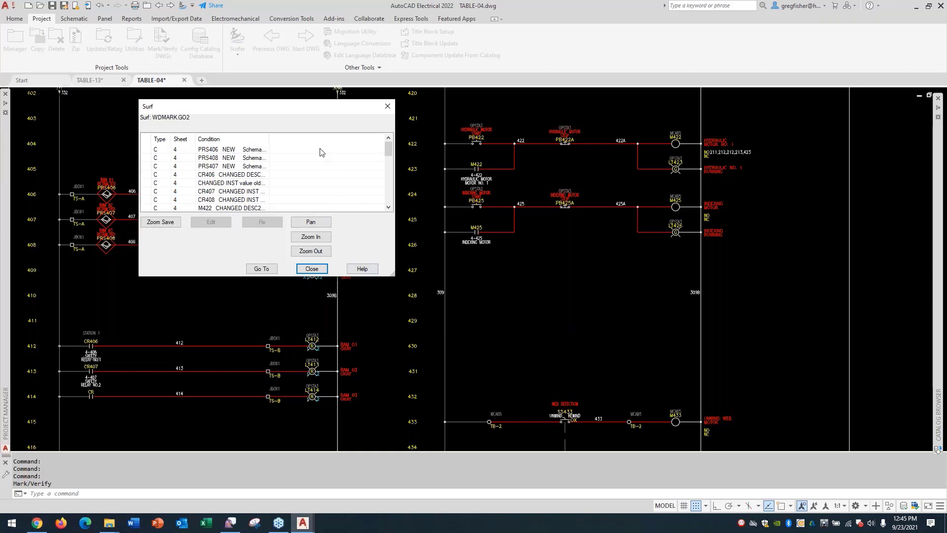
left_click_drag(313, 111, 533, 105)
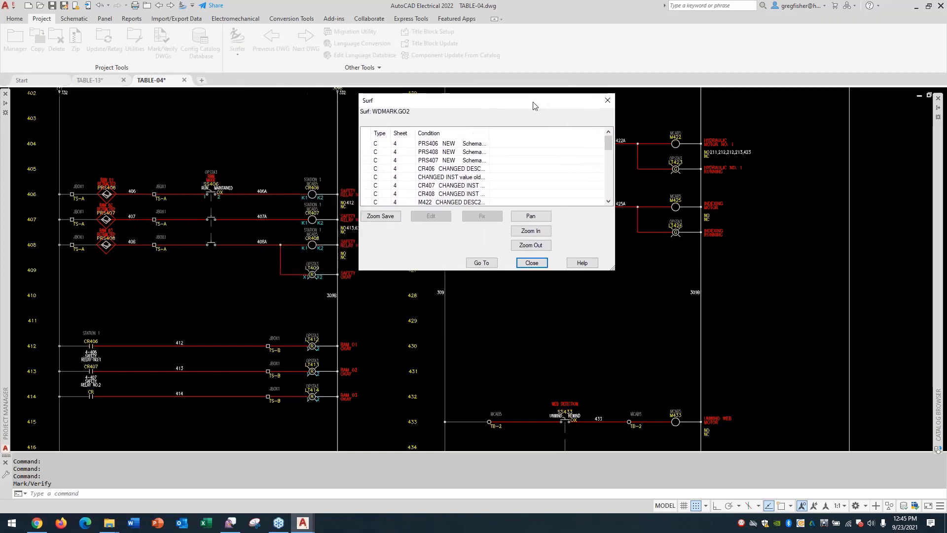
left_click_drag(490, 133, 564, 136)
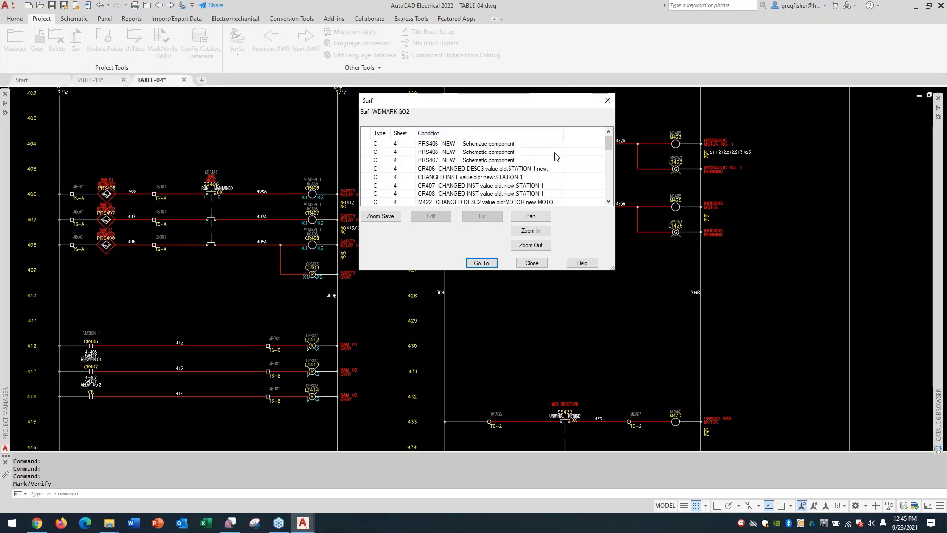
double_click(421, 146)
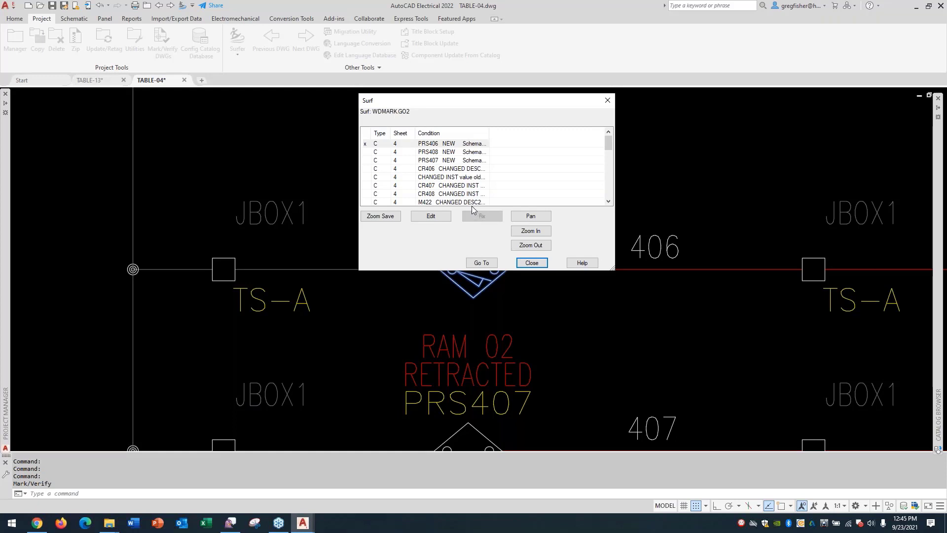
- Surf to the changed relay CR407, read its full condition text, and close the surf to return to the whole drawing
left_click(453, 188)
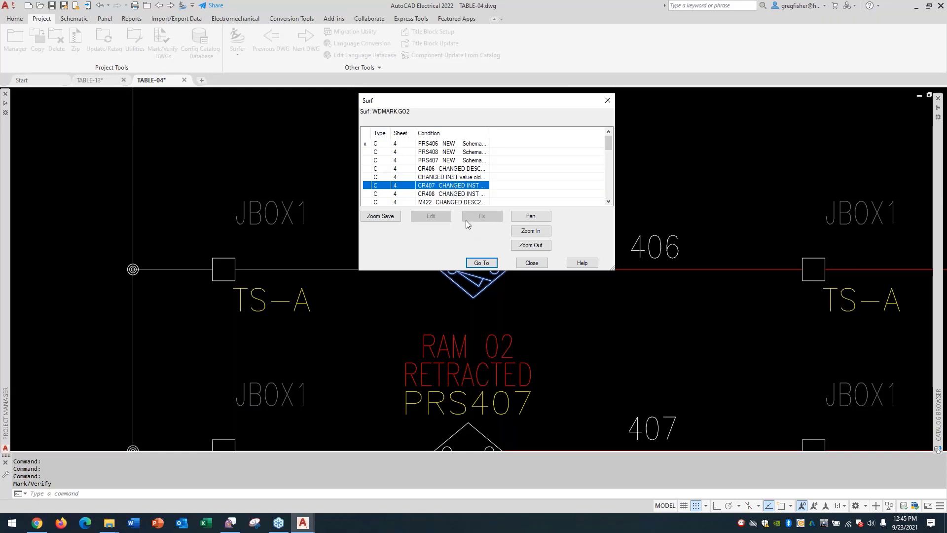
left_click(476, 264)
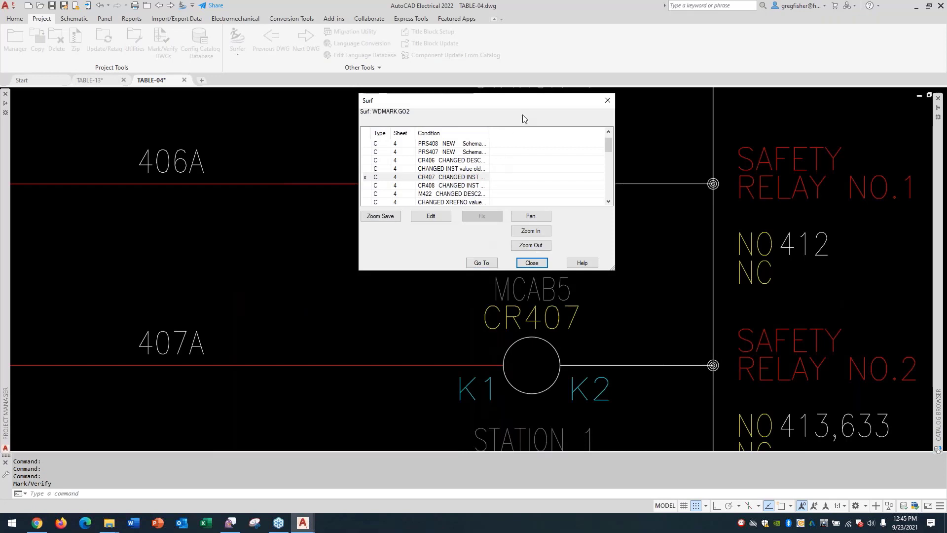
mouse_move(528, 105)
left_mouse_down()
mouse_move(439, 149)
mouse_move(305, 187)
mouse_move(325, 161)
left_mouse_up()
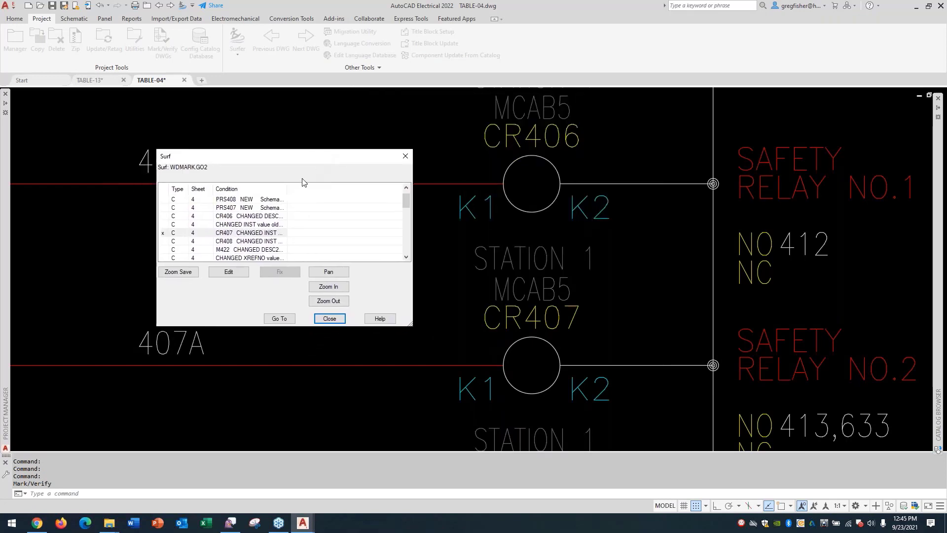
left_click_drag(289, 187, 375, 185)
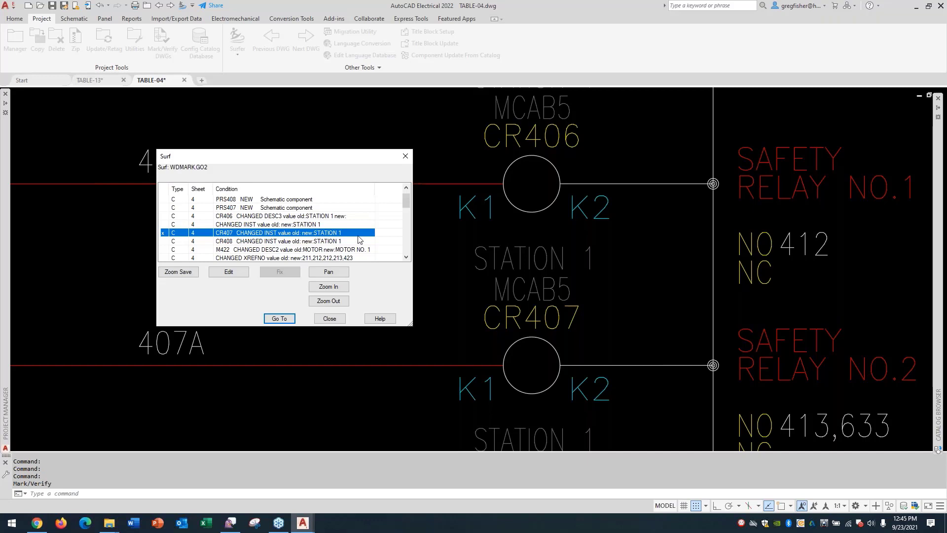
left_click(330, 319)
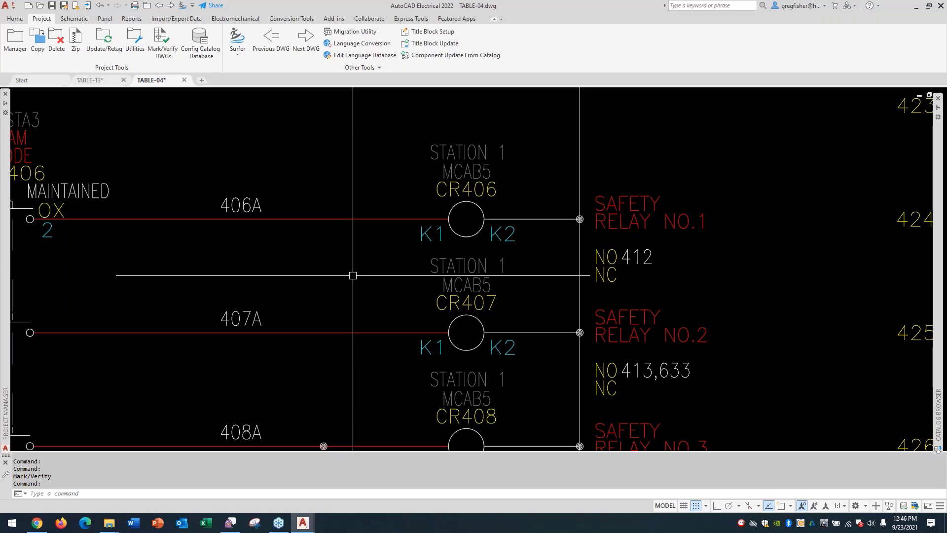
middle_click(385, 269)
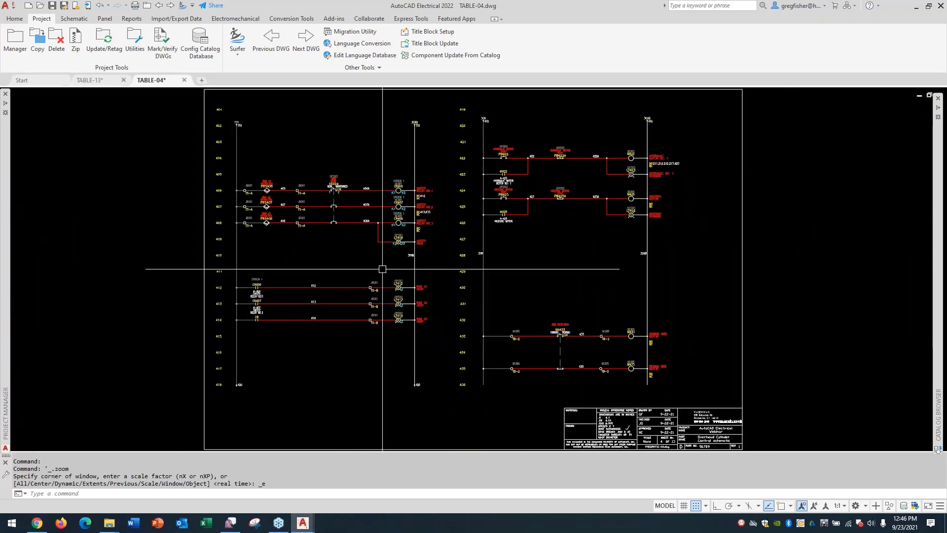